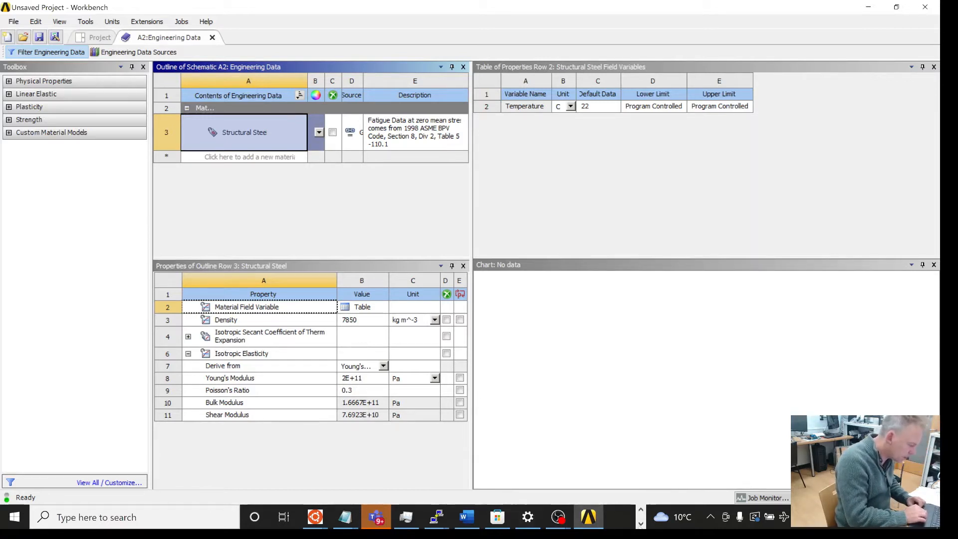
Step: Switch to MATLAB and define rho_s = 7850, de = 813, di = 793.94 and rho_lng = 455 in the command window
left_click(641, 523)
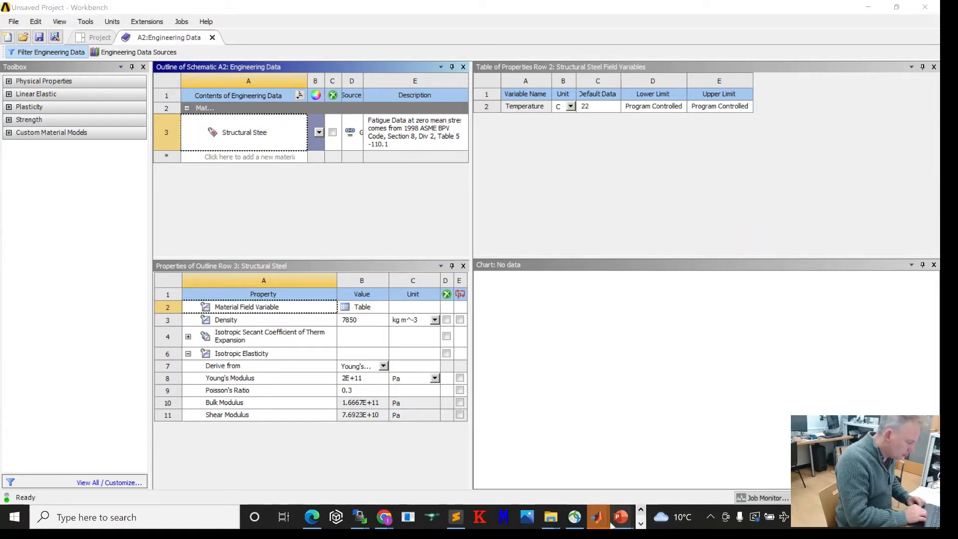
mouse_move(598, 523)
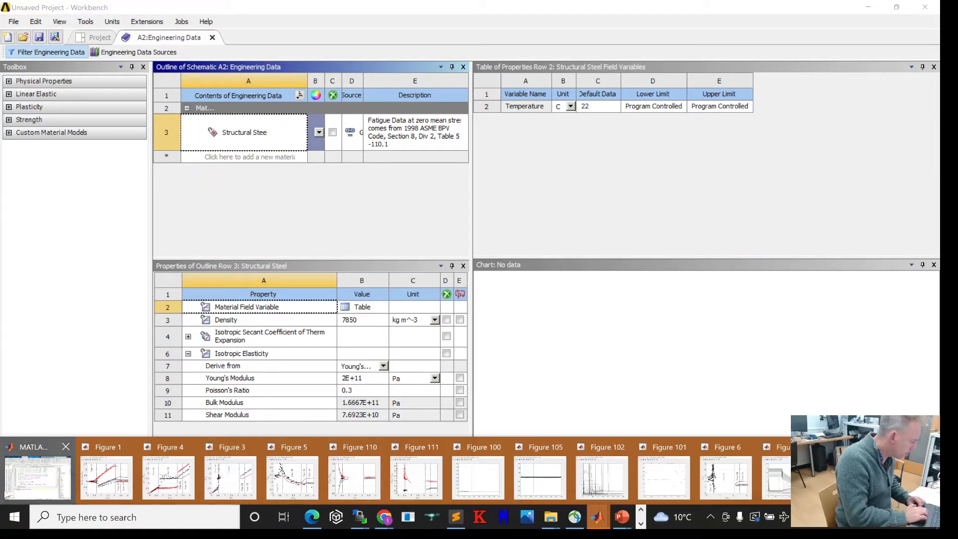
left_click(24, 487)
left_click(161, 419)
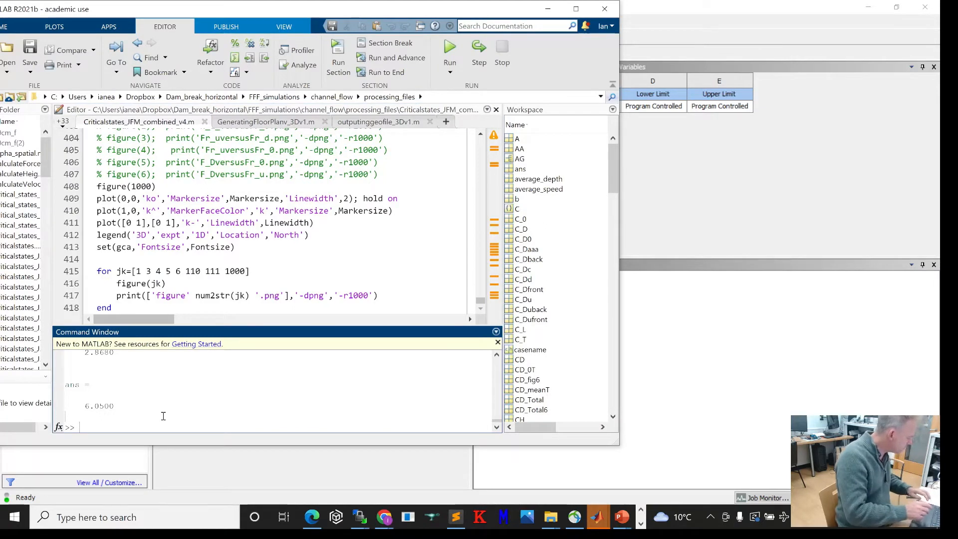
type("rho")
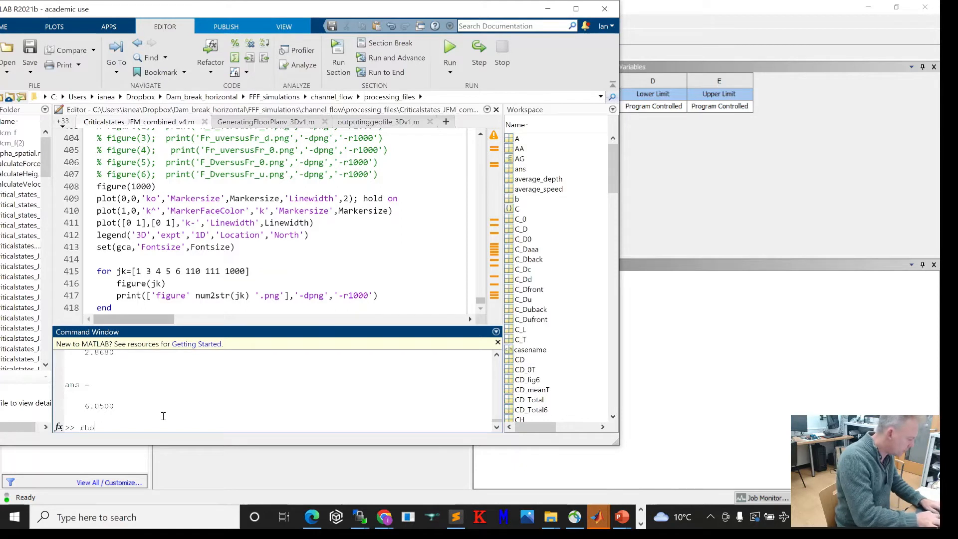
type(" s=78")
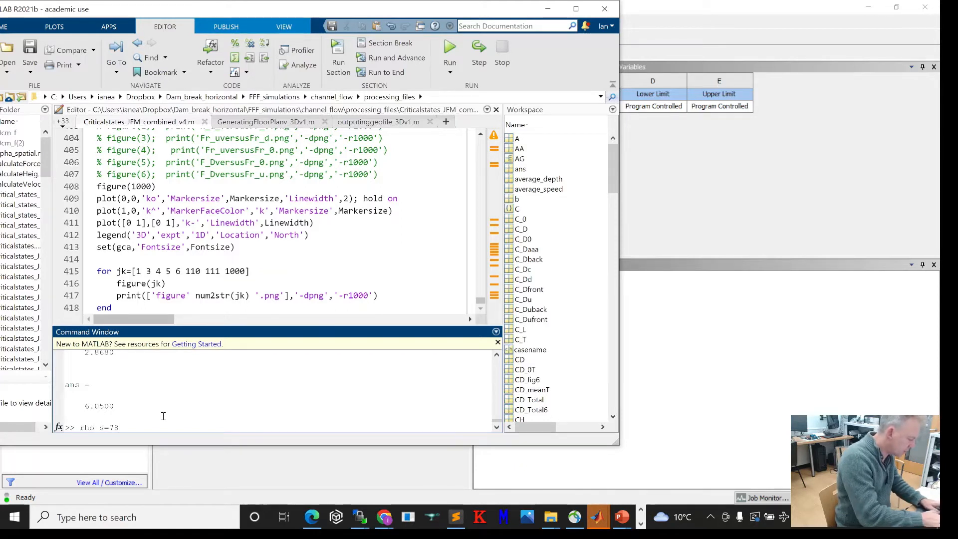
type("50; d")
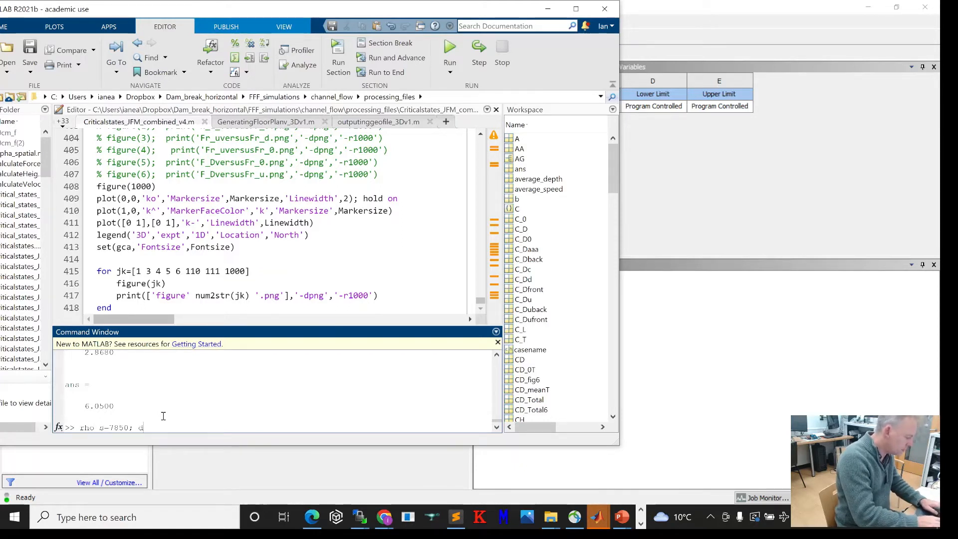
type("c=")
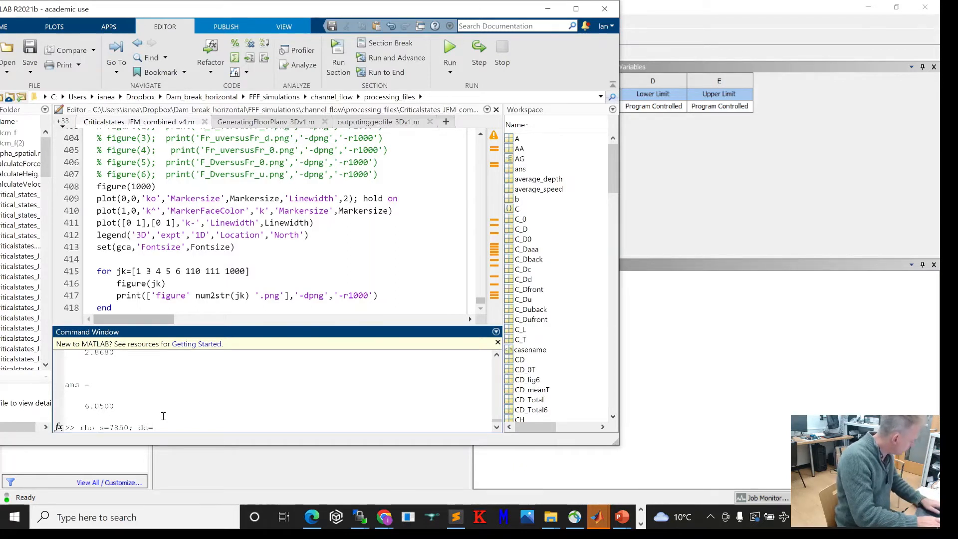
type("813 ; di")
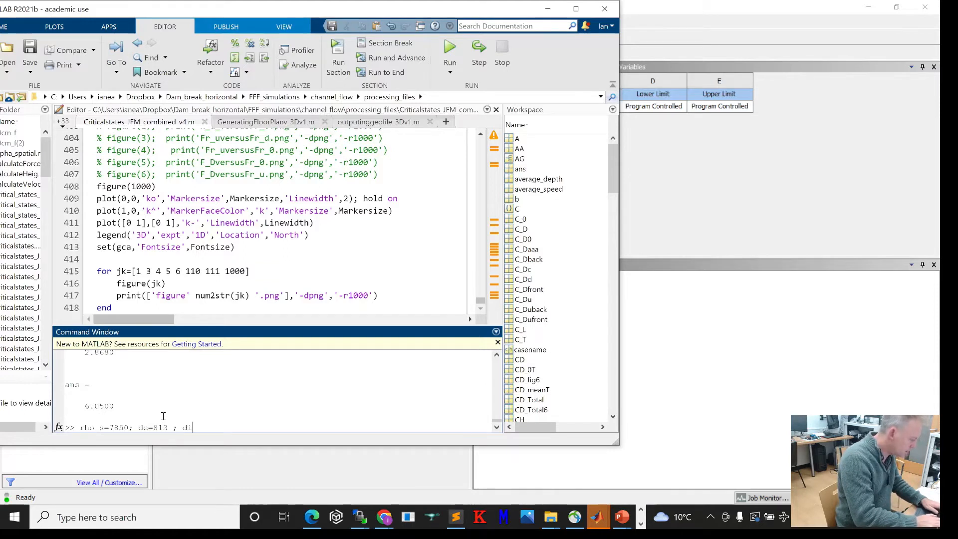
type("=7")
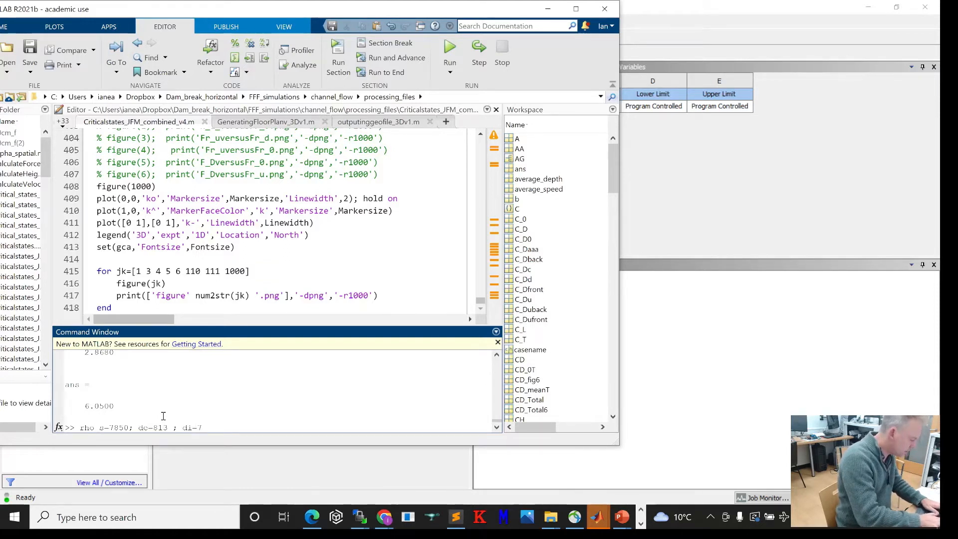
type("93.9")
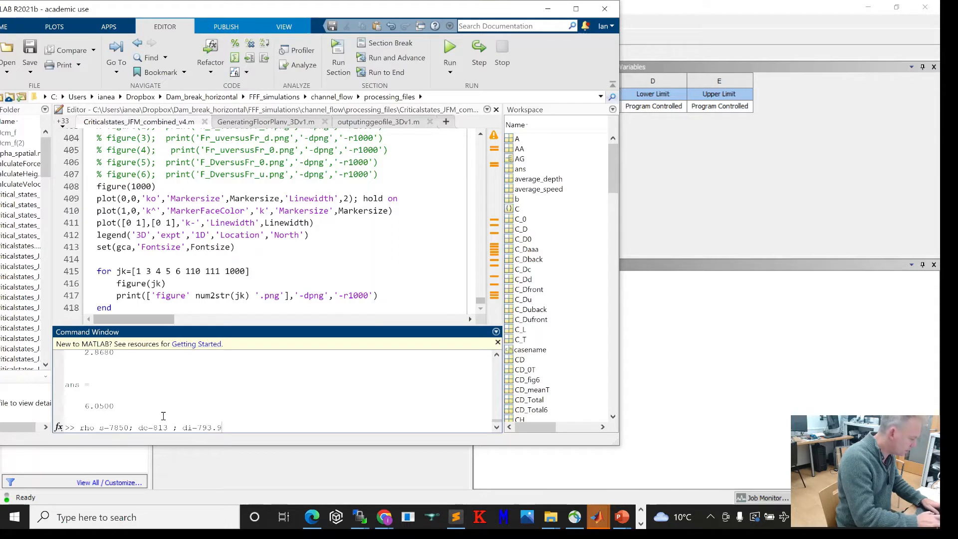
type("4")
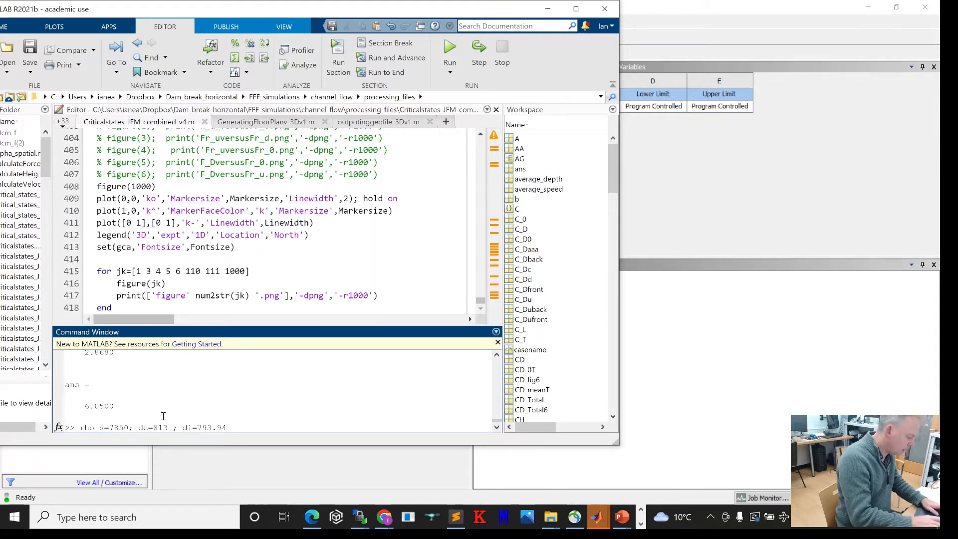
type(" ; rho")
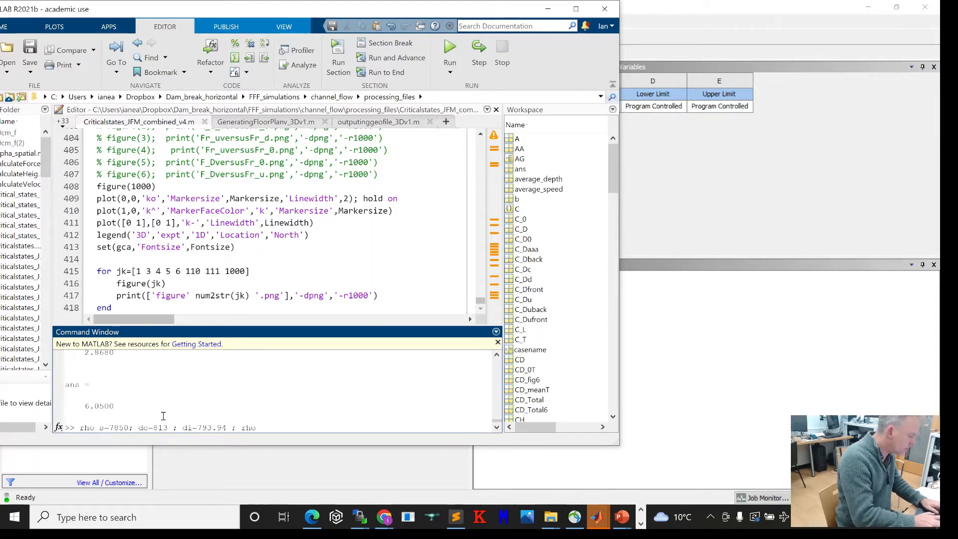
type("_lng=455")
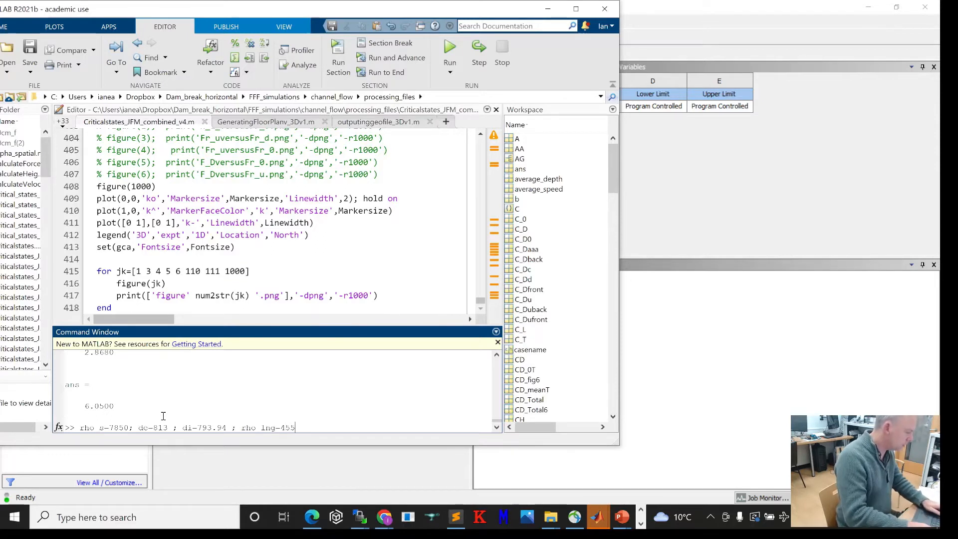
key("Return")
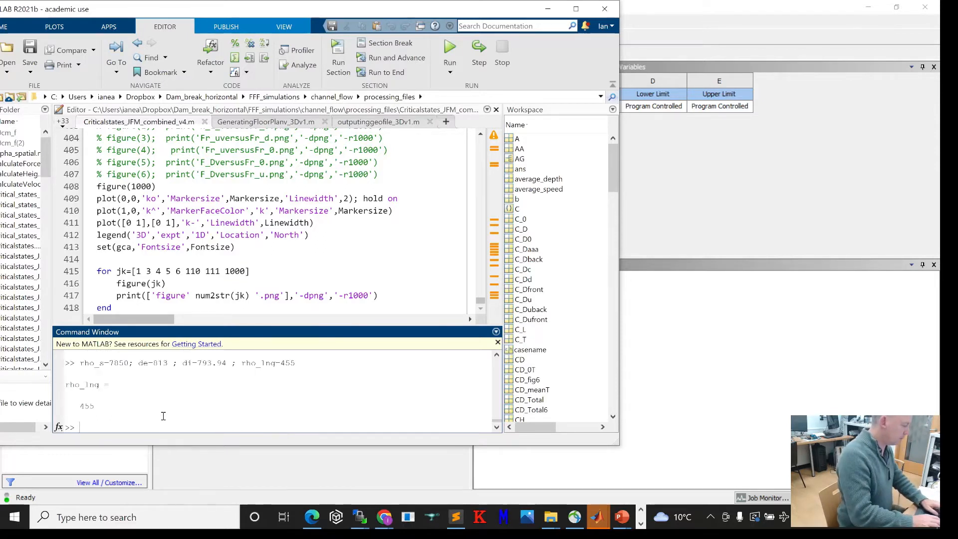
Step: Try to compute rho_eff = rho_s + rho_lng*( d_i^2/(d_e^2-d_i^2)) in the command window
type("rho_ef")
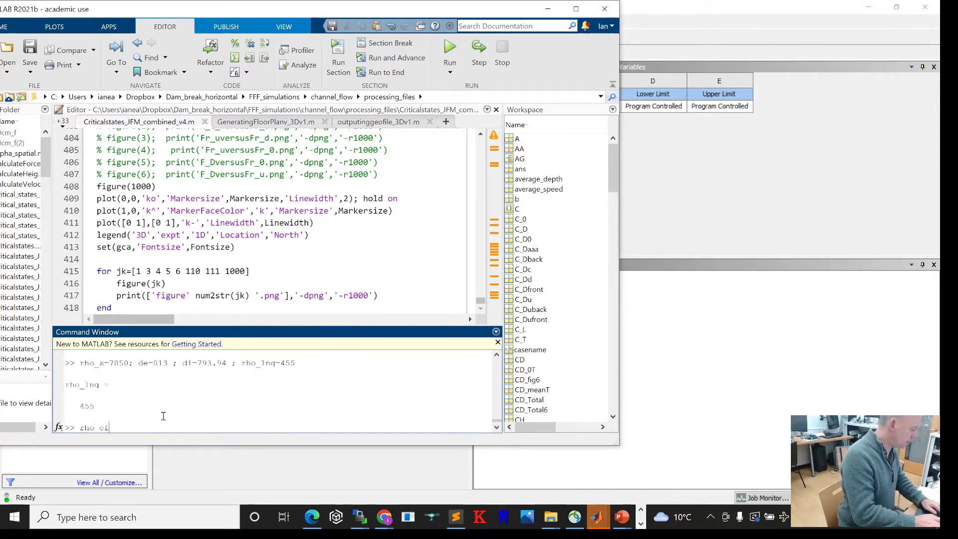
type("f = rho_s -")
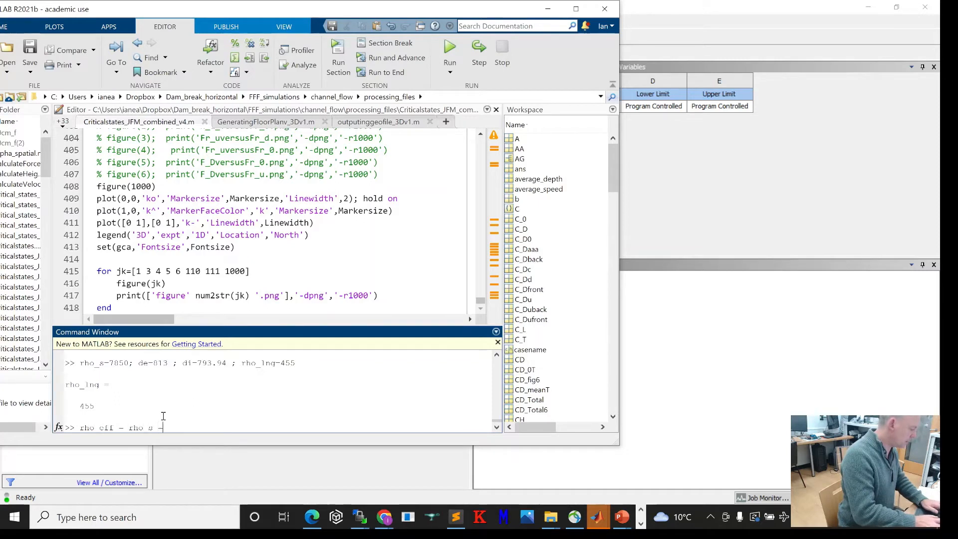
type("rho_lng*(")
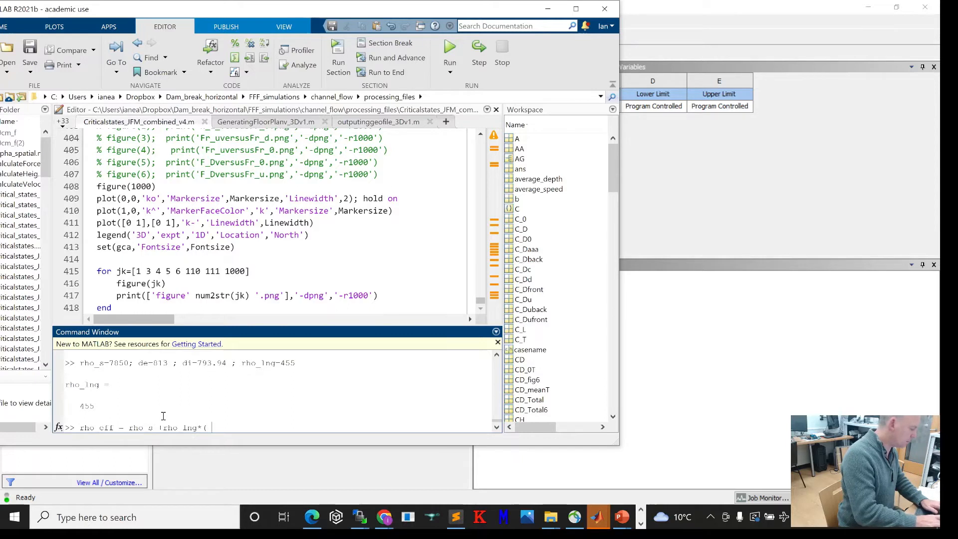
type("d_i^2")
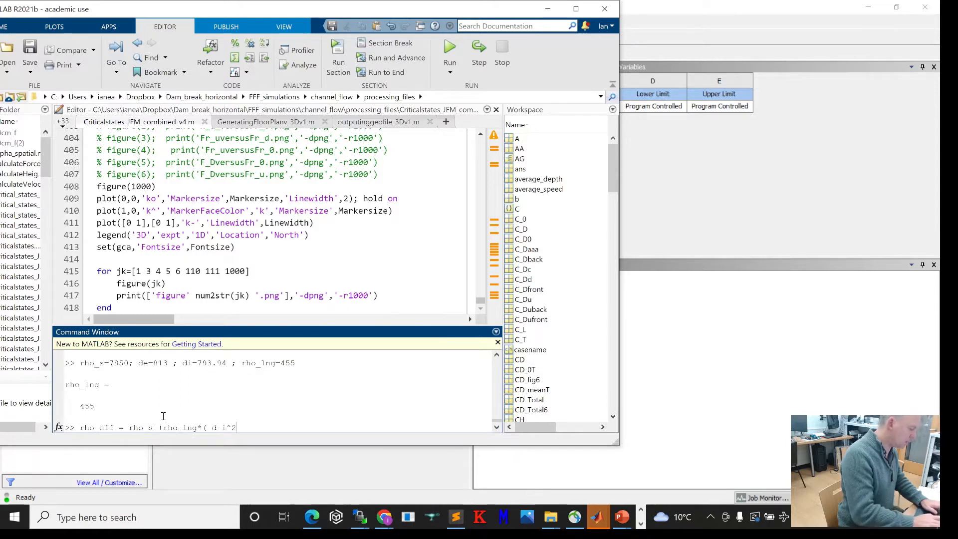
type("/(d_e")
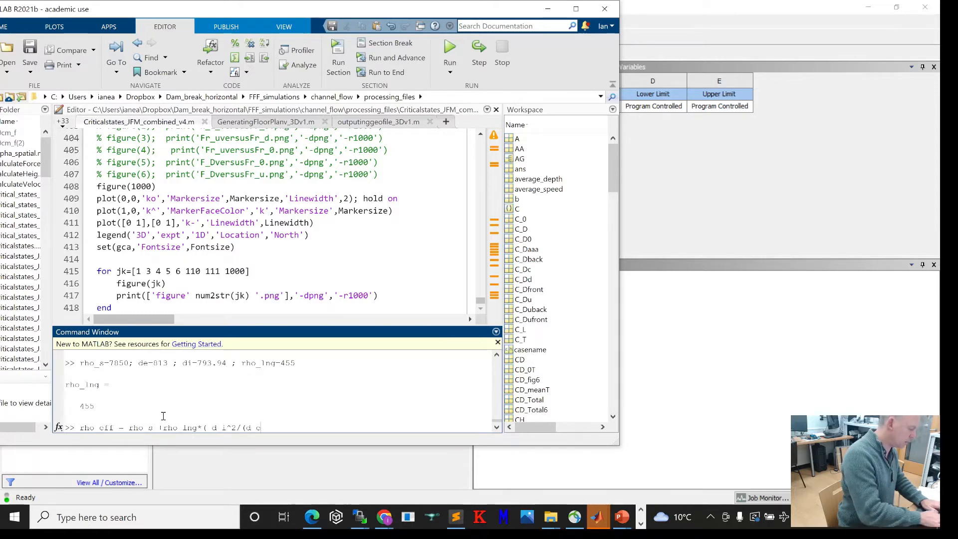
type("^2-d")
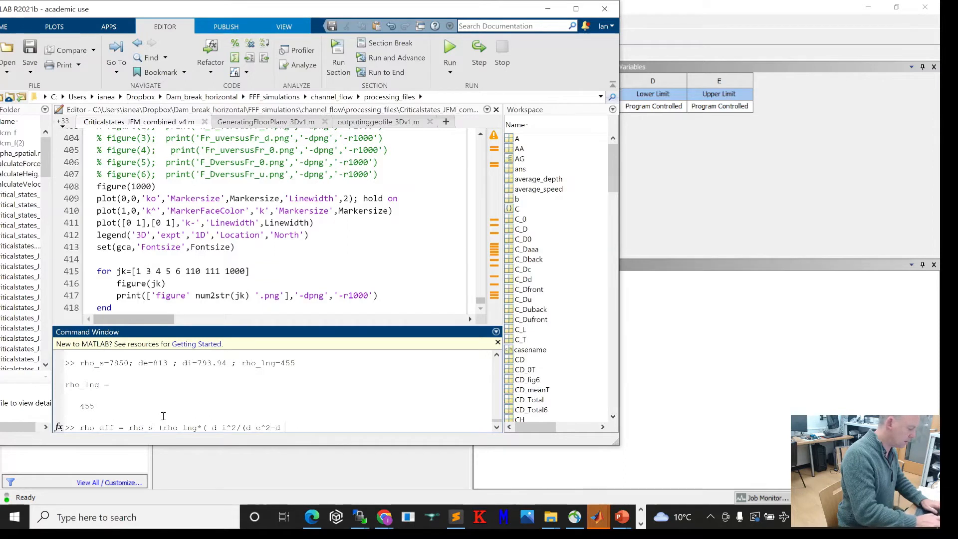
type("_i^2))")
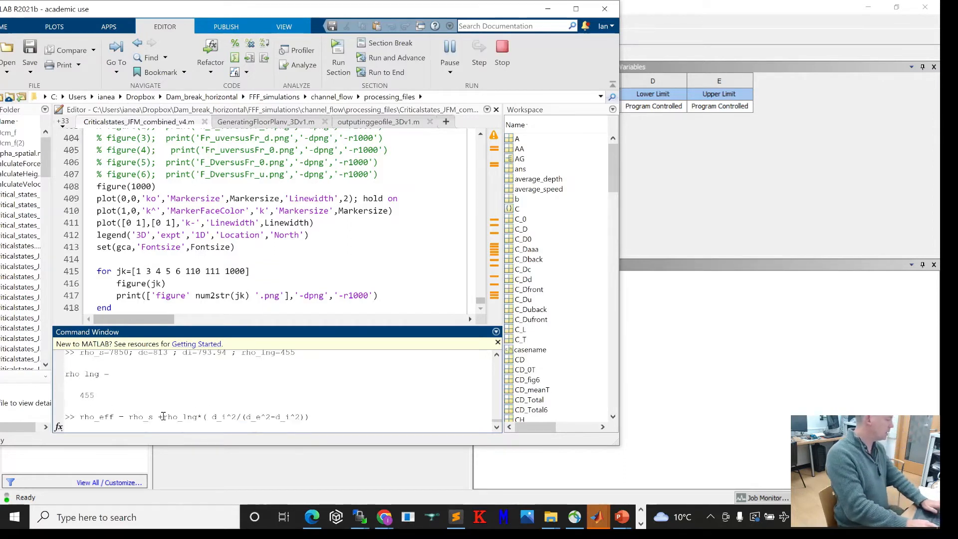
key("Return")
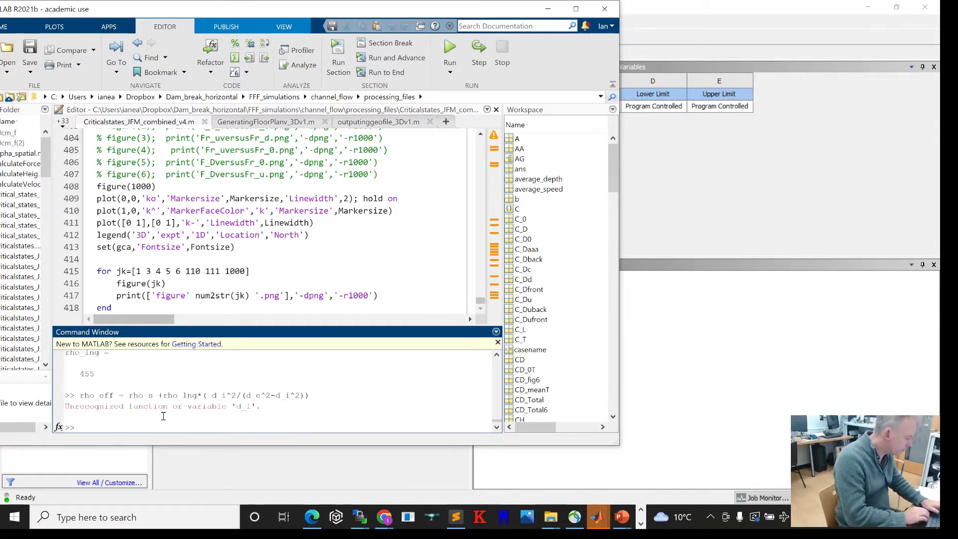
Step: Recall the rho_eff formula, change the variable names to di and de, and run it again
key("Up")
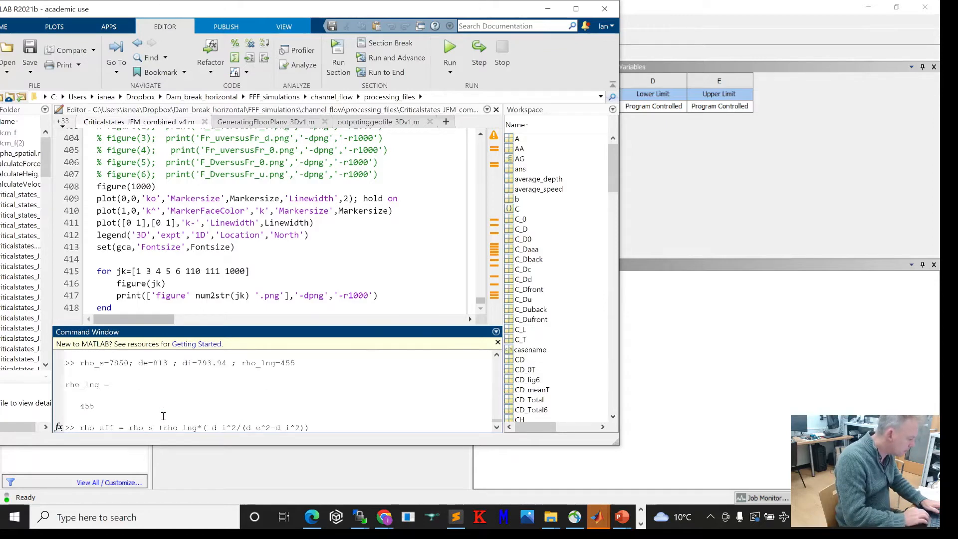
right_click(163, 418)
key("Escape")
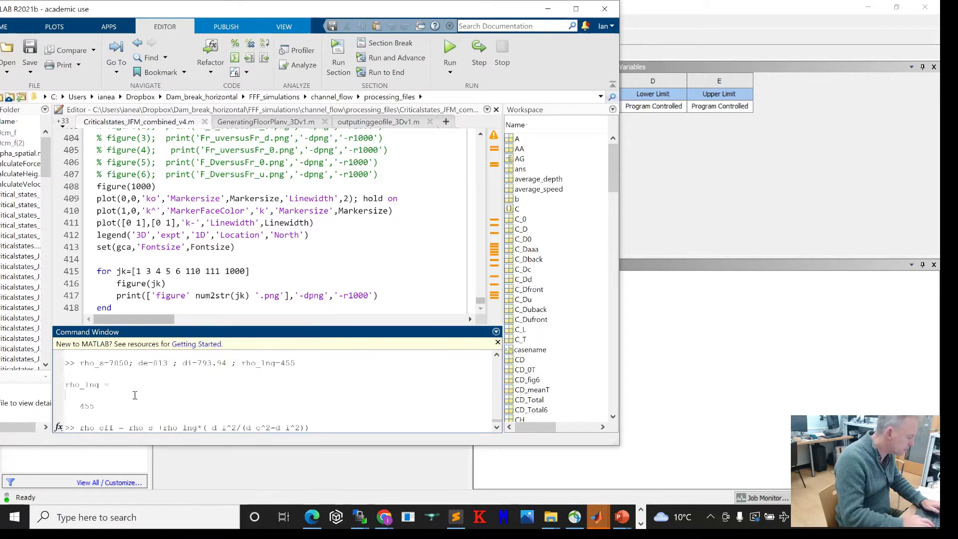
key("Up")
key("Left")
key("Left")
key("Left")
key("Left")
key("Left")
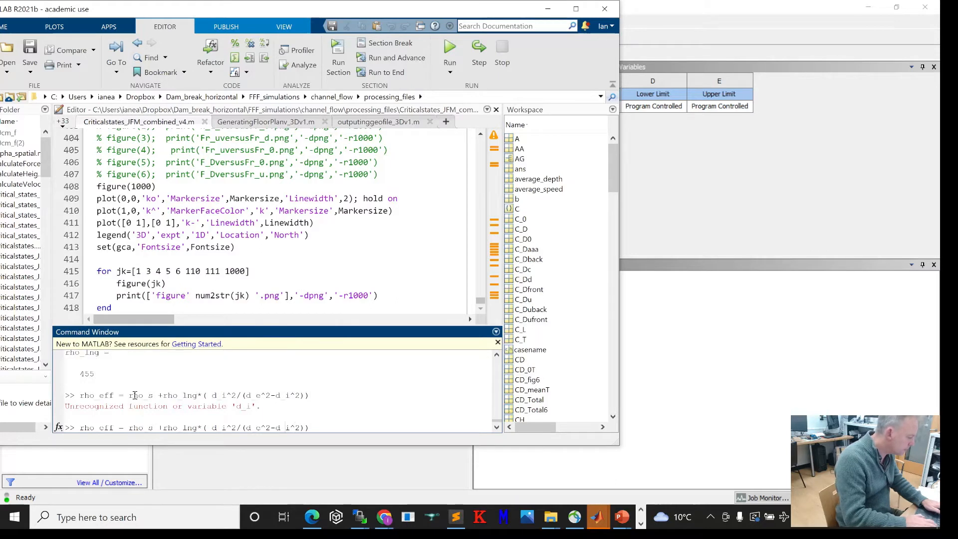
key("BackSpace")
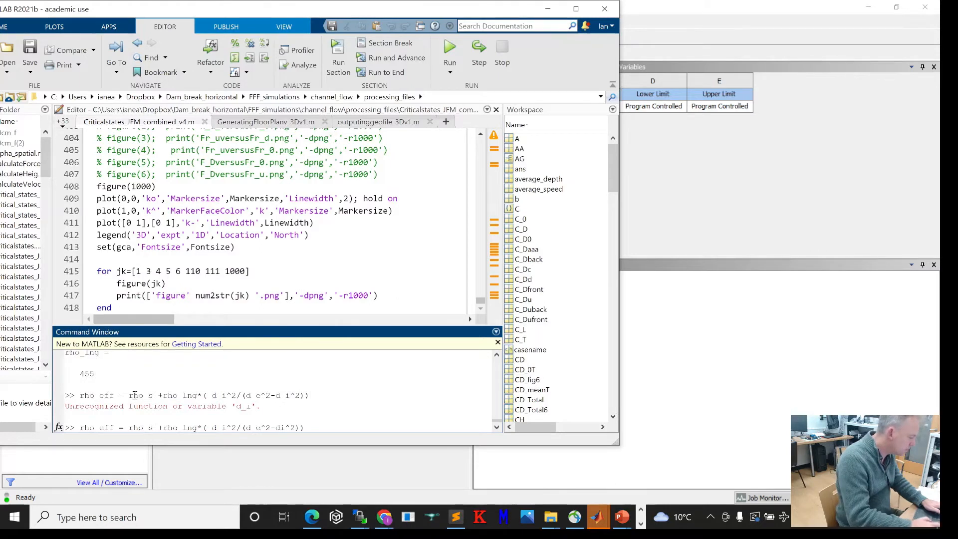
key("Left")
key("Left")
key("Left")
key("Left")
key("Left")
key("BackSpace")
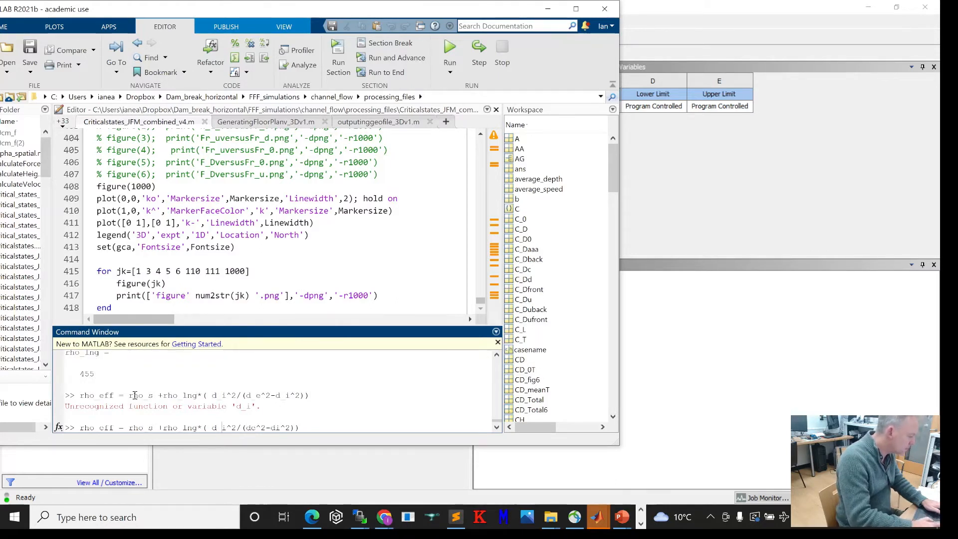
key("BackSpace")
key("Return")
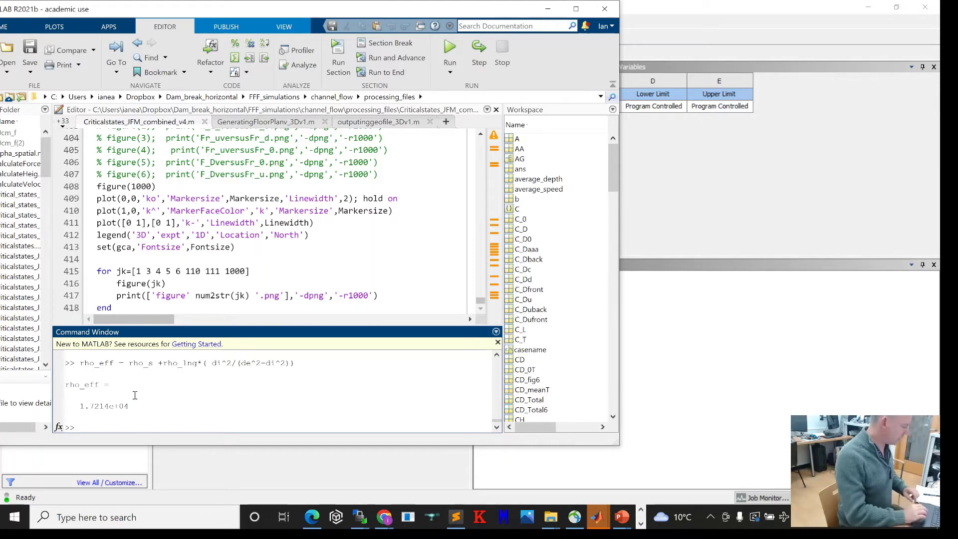
Step: Switch back to Workbench and set the Structural Steel density to 17214 kg m^-3
left_click(675, 403)
left_click(363, 321)
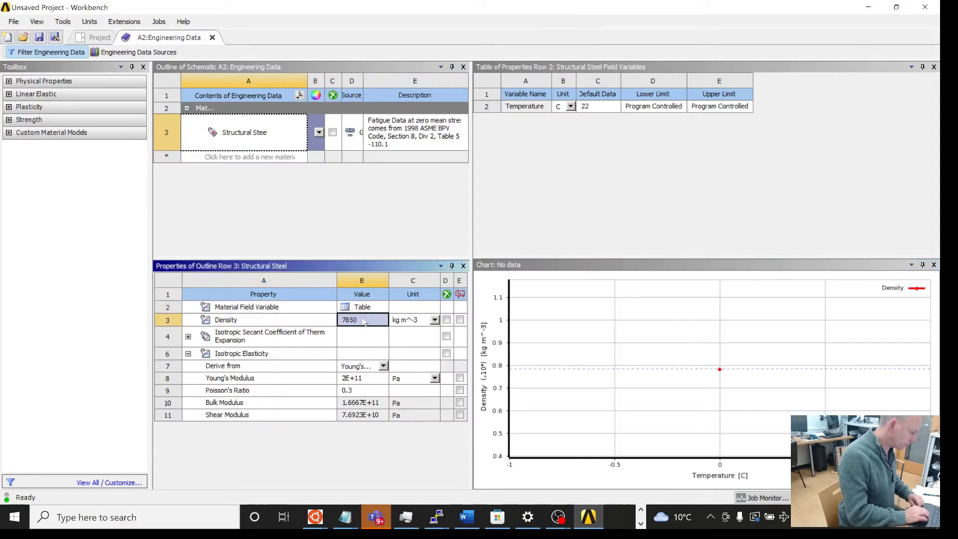
type("17")
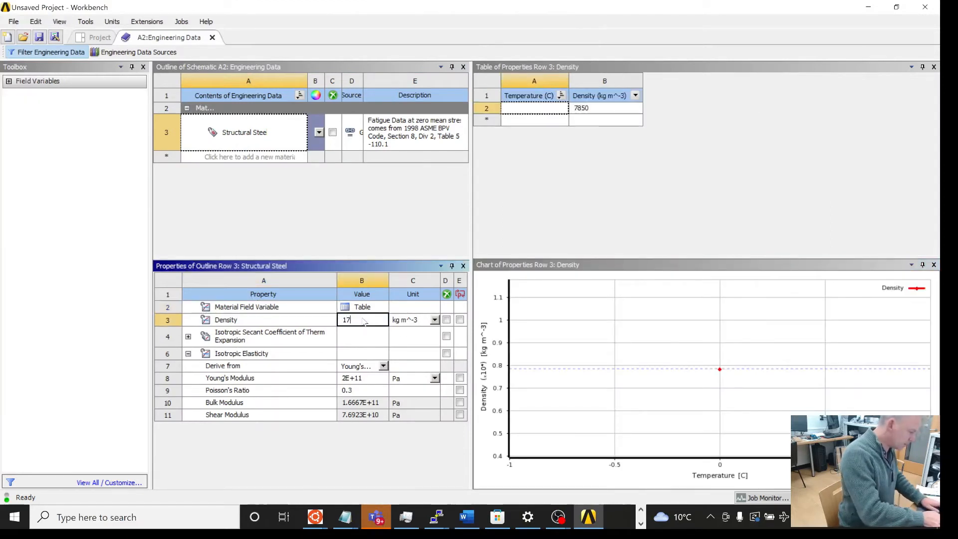
type("214")
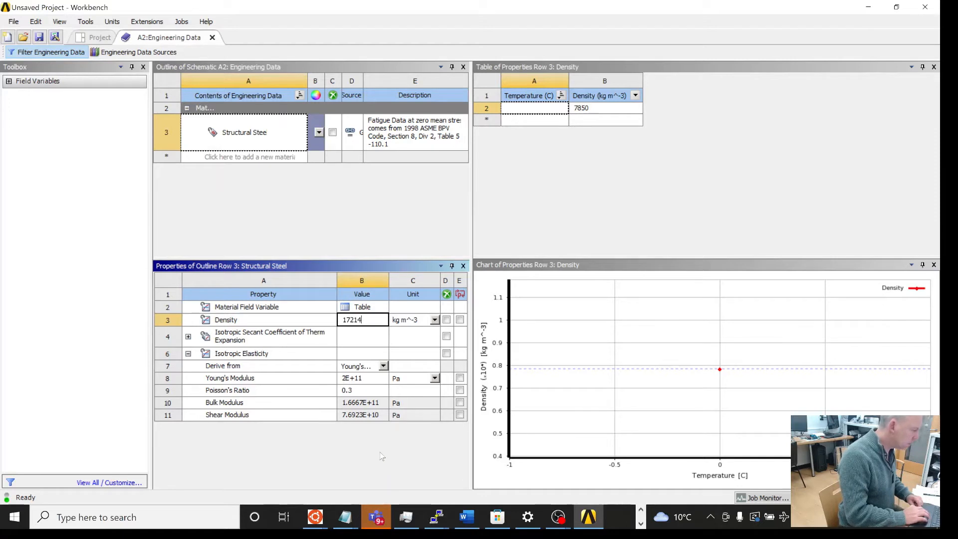
key("Return")
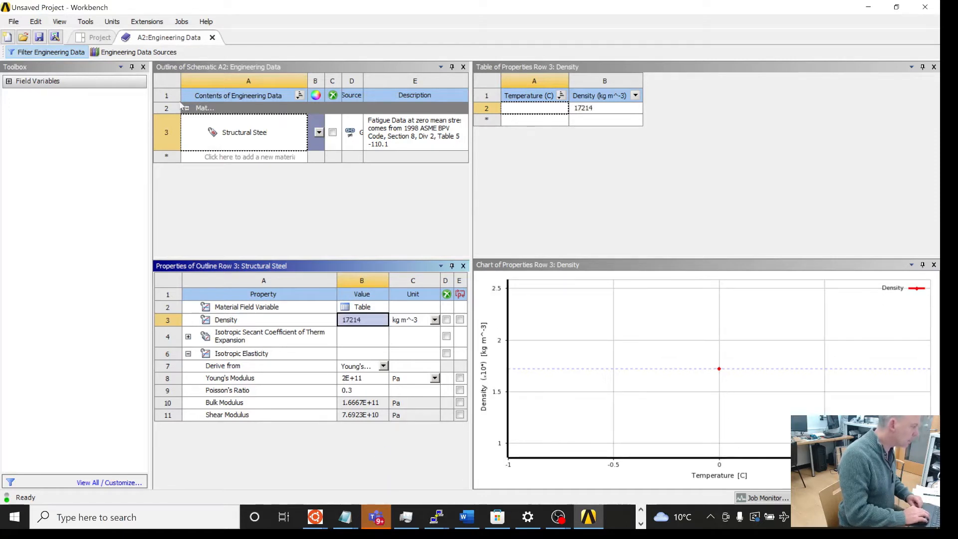
Step: Save the project as ANSYSCw1_expample1
left_click(39, 37)
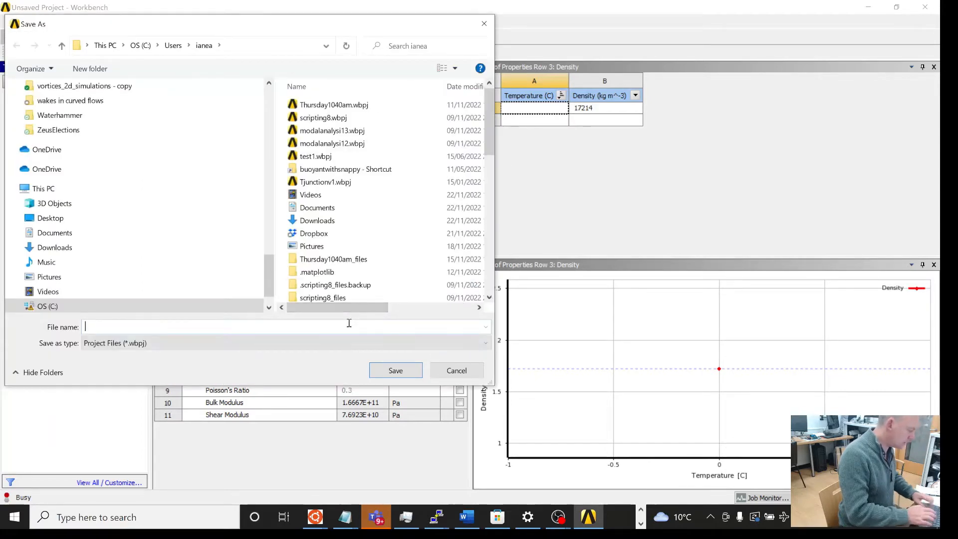
type("ASN")
key("BackSpace")
key("BackSpace")
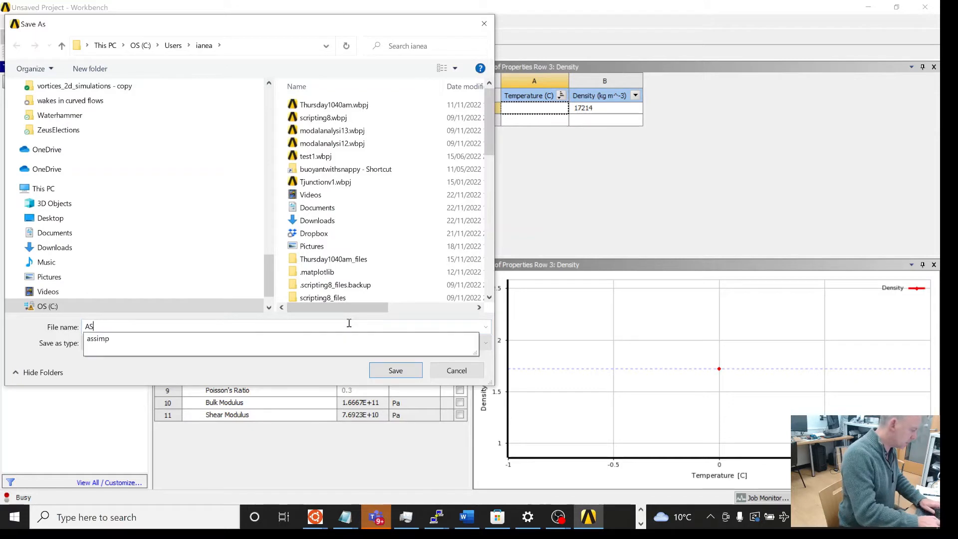
type("NSYSCw")
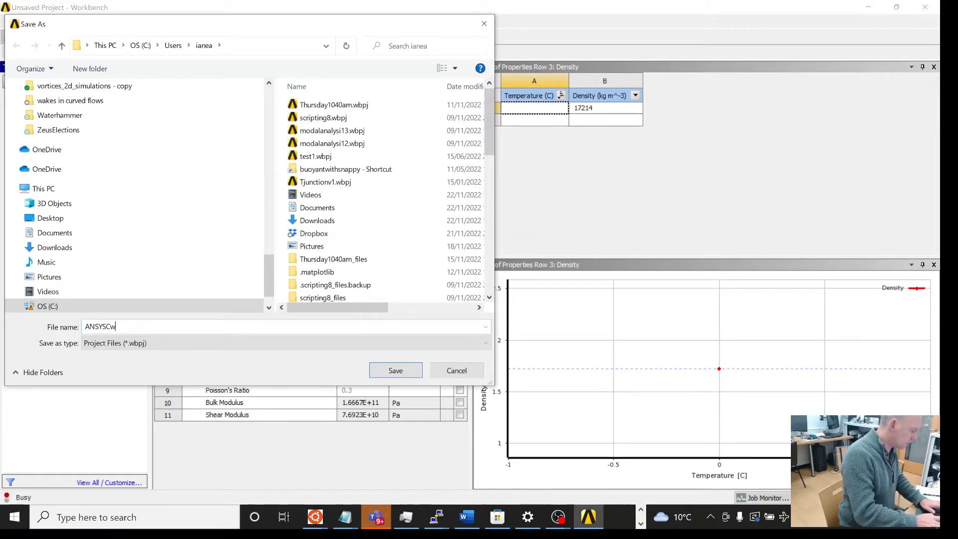
type("1_expample1")
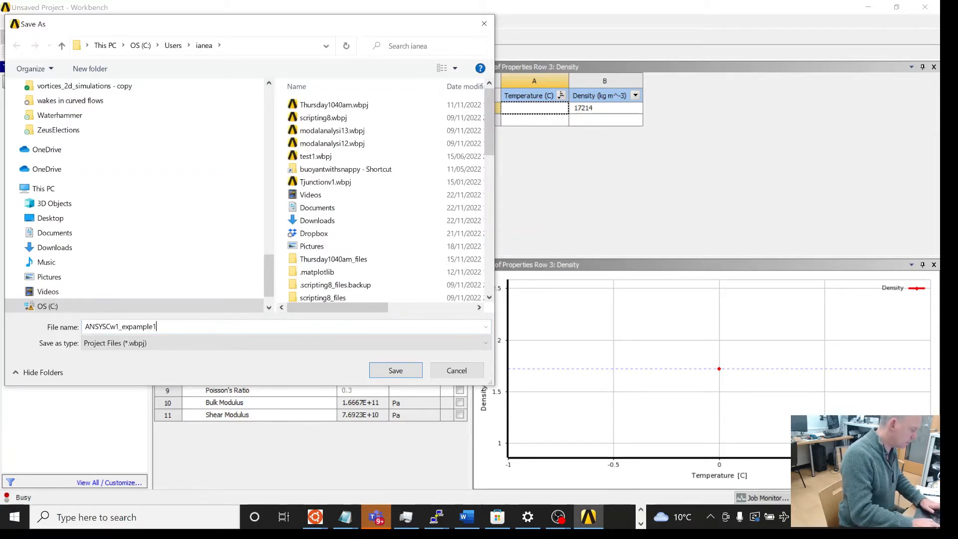
key("Return")
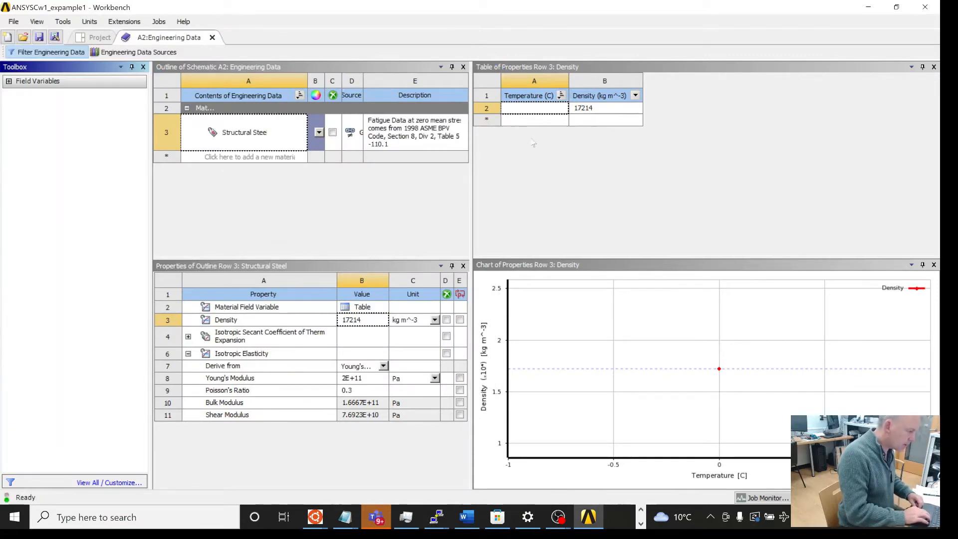
Step: Return to the project schematic, open the Modal system's Geometry in SpaceClaim and close the welcome dialog
left_click(92, 37)
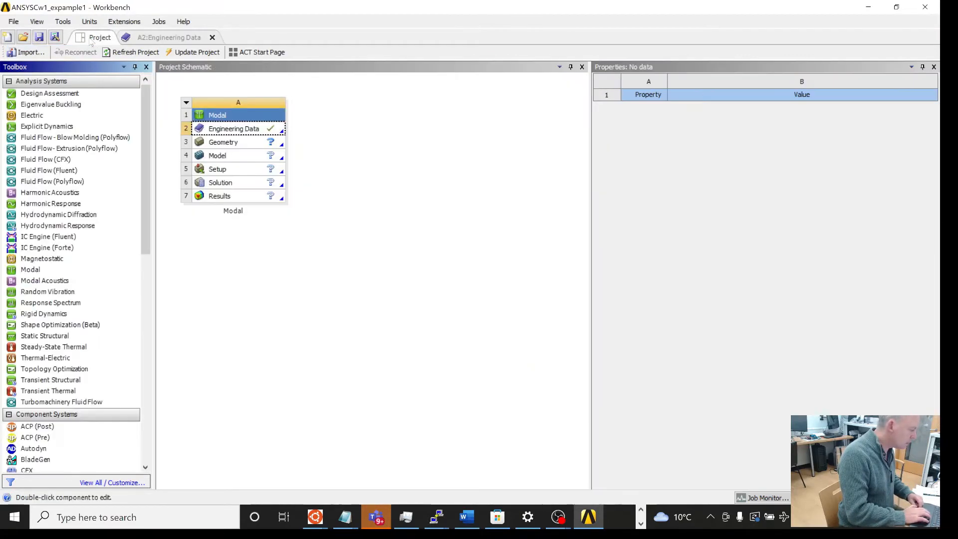
double_click(228, 143)
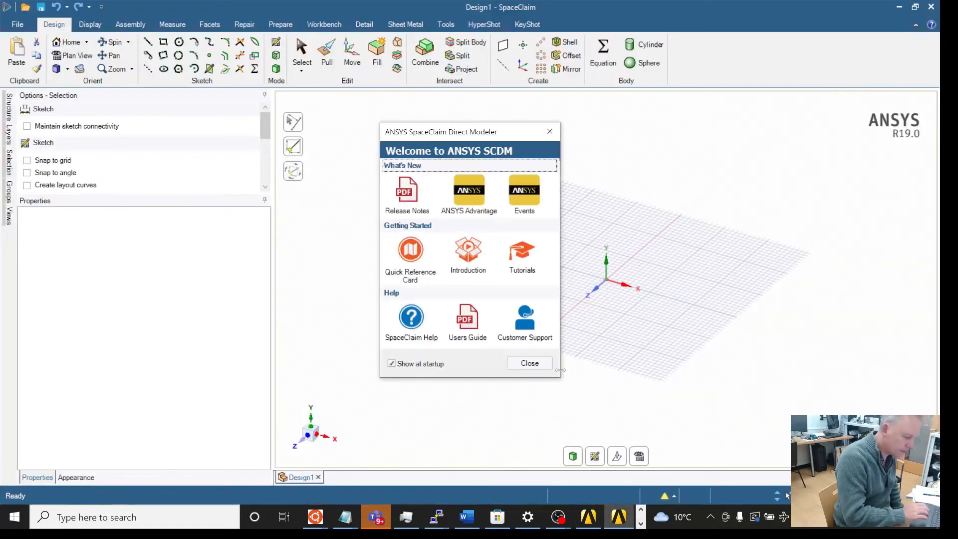
left_click(550, 131)
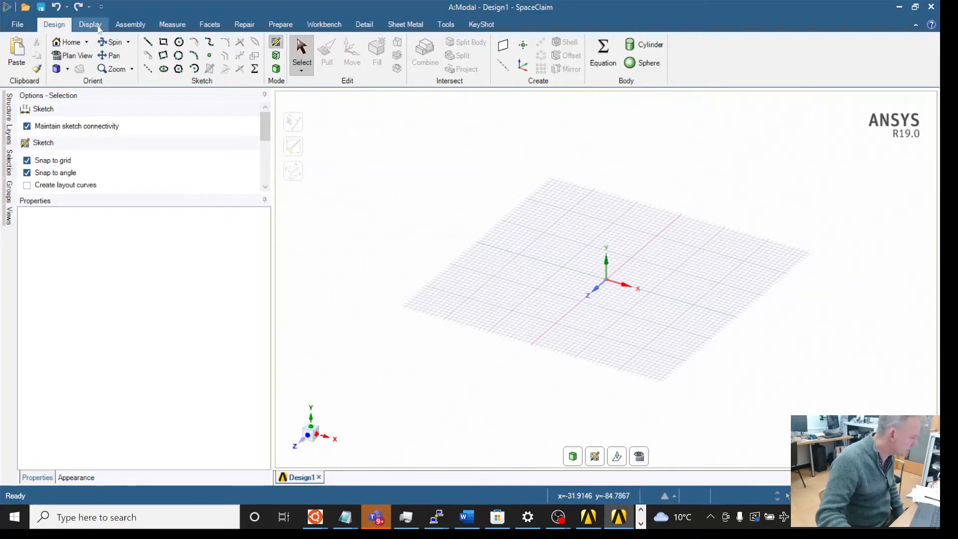
Step: Review the pipe layout dimensions in the coursework PDF schematic and return to SpaceClaim
left_click(147, 43)
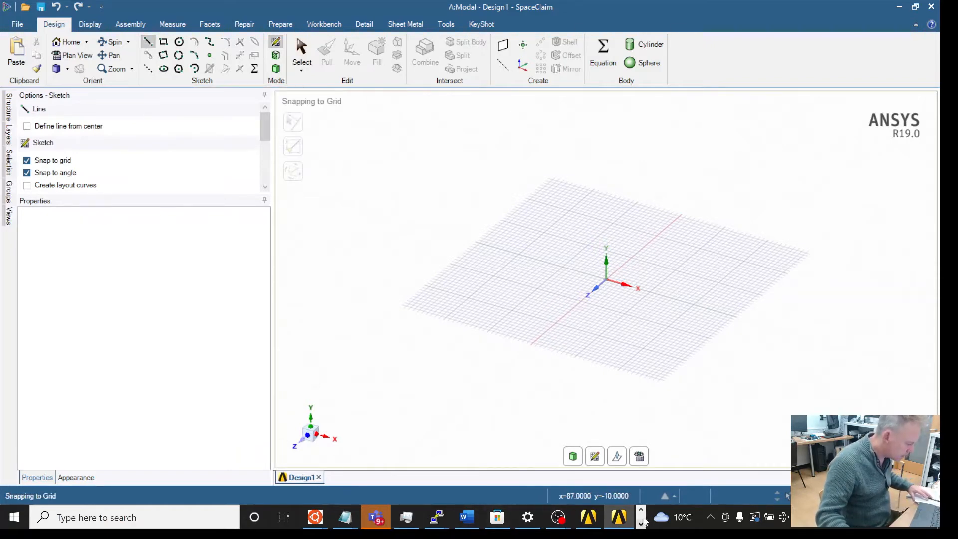
left_click(641, 522)
left_click(312, 517)
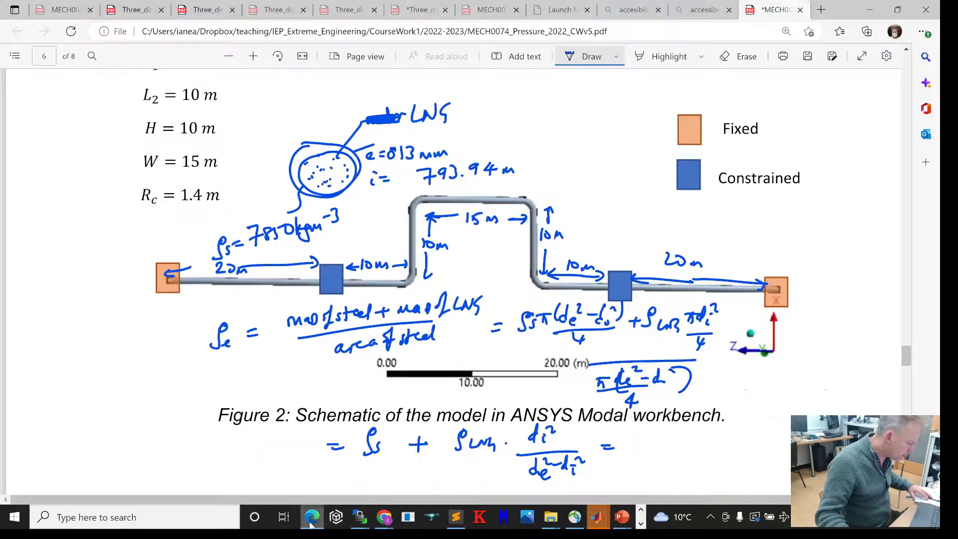
left_click(641, 523)
left_click(607, 517)
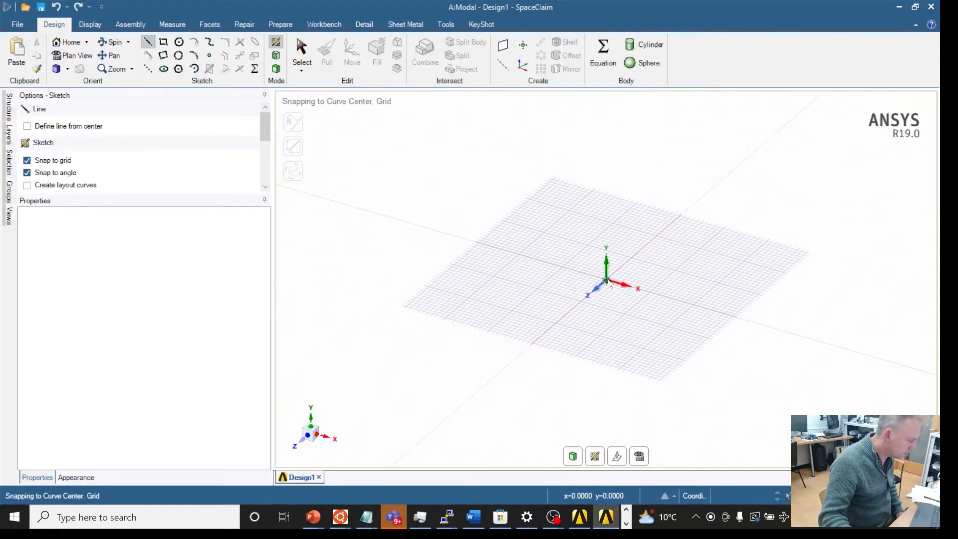
Step: Start a line at the origin and draw the first pipe segment 20000 mm long
left_click(607, 281)
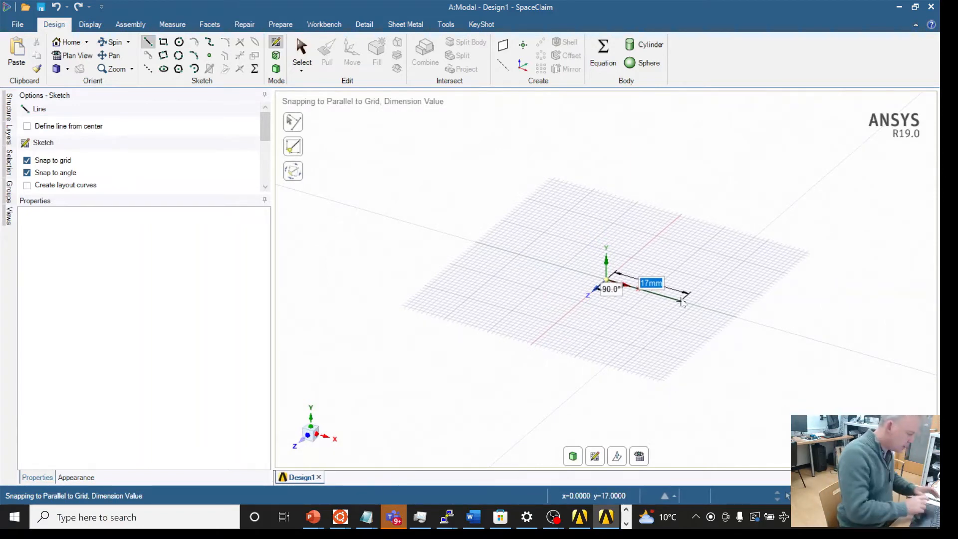
type("20000")
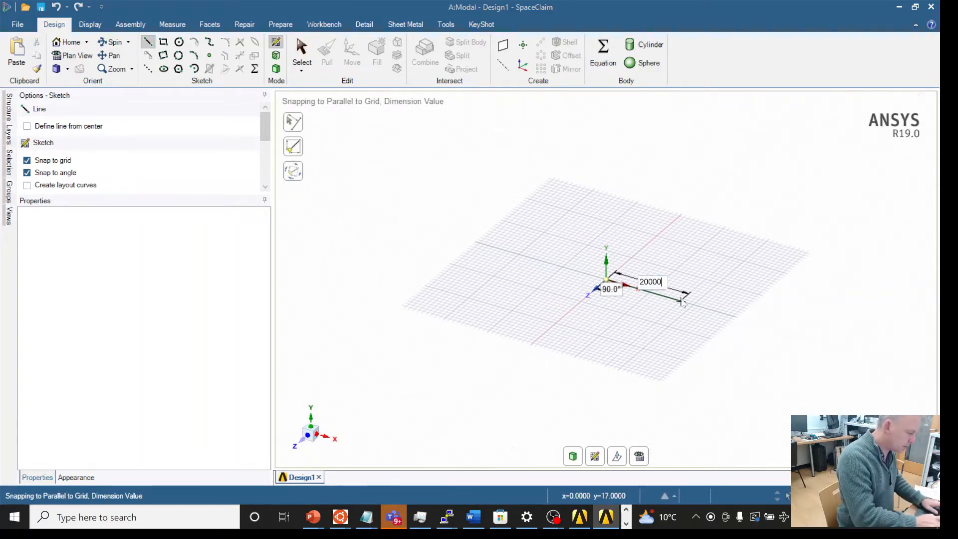
key("Return")
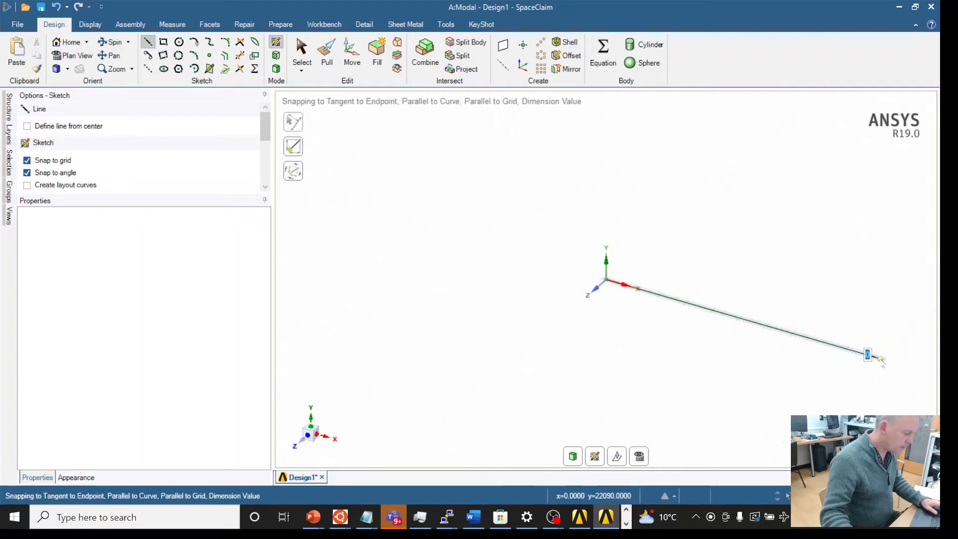
Step: Try to add a 1000 mm segment and undo it
type("10000")
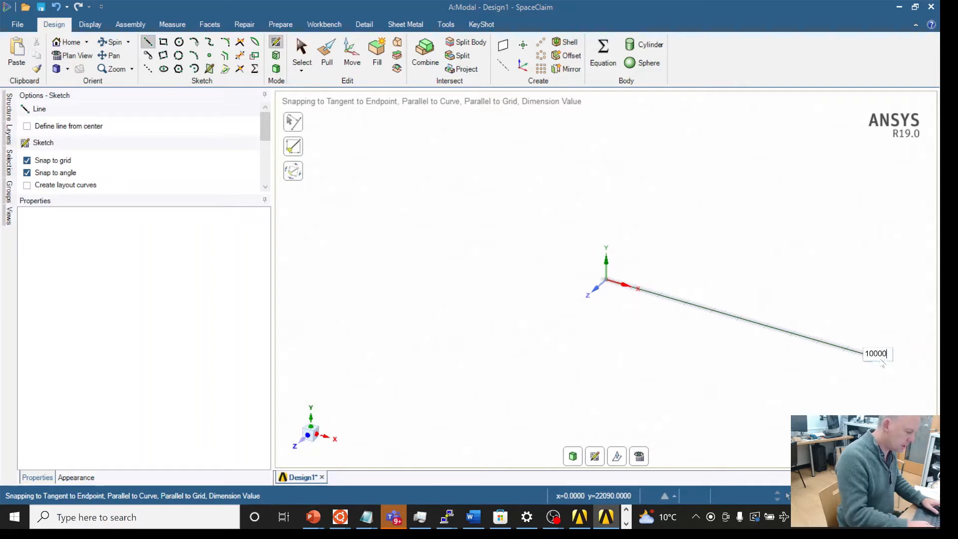
key("Return")
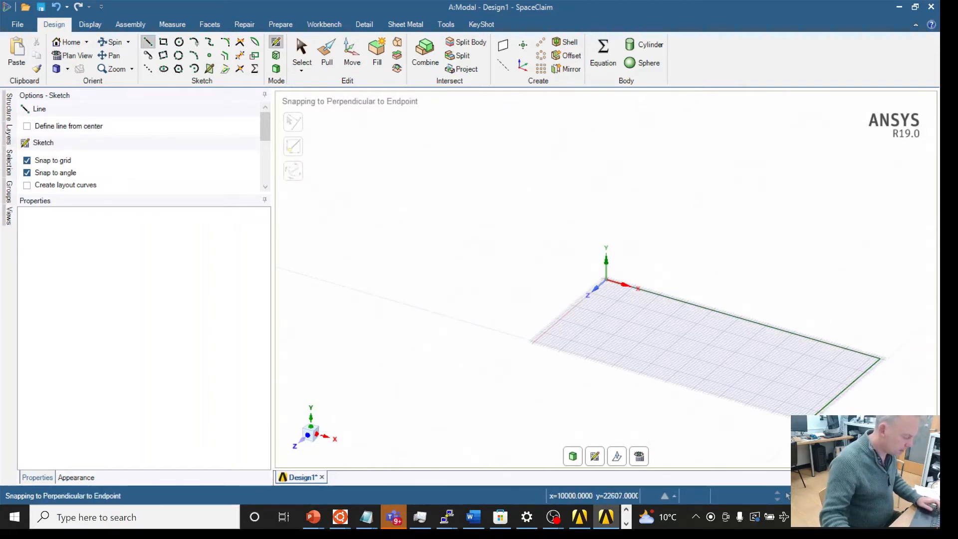
key("ctrl+z")
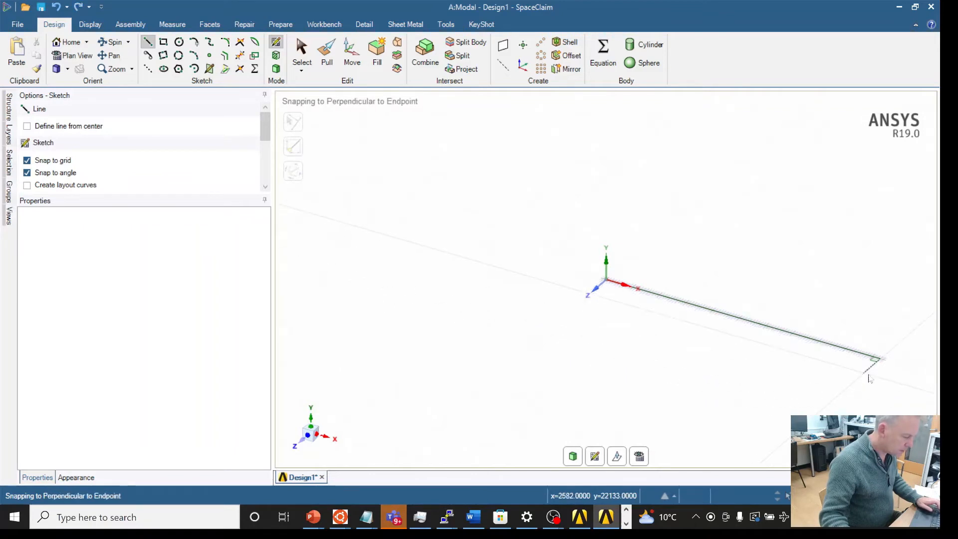
Step: Continue the line from the first segment's end with a 10000 mm segment and a 1000 mm segment at 90°
left_click(880, 359)
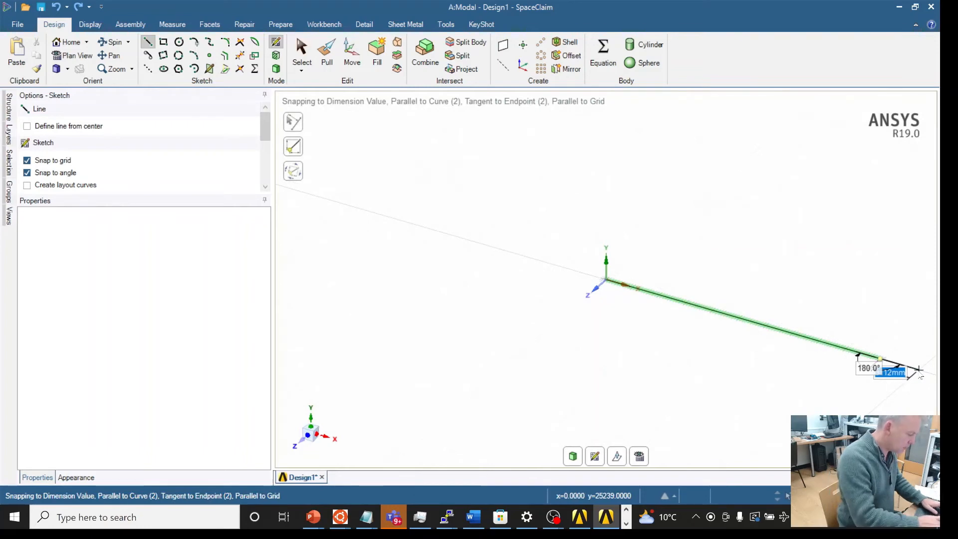
type("10000")
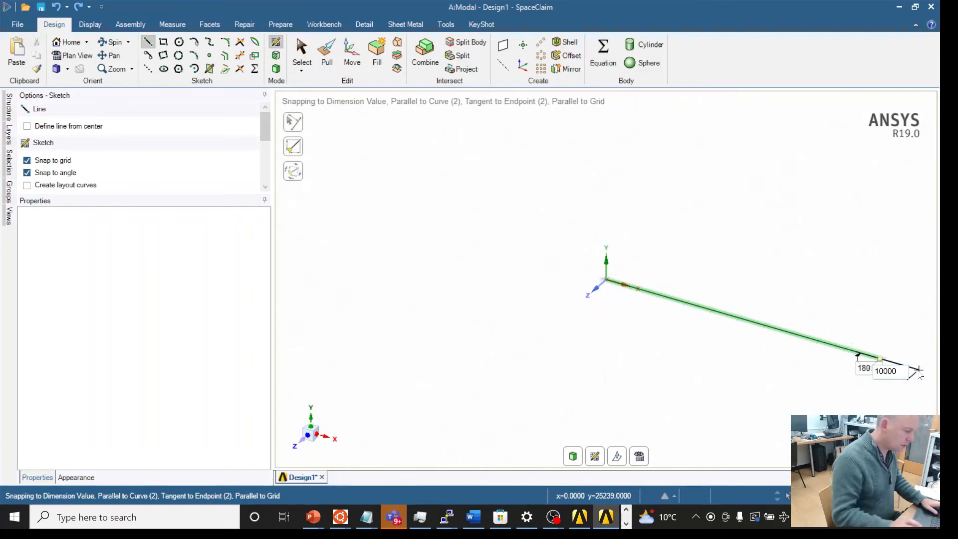
key("Return")
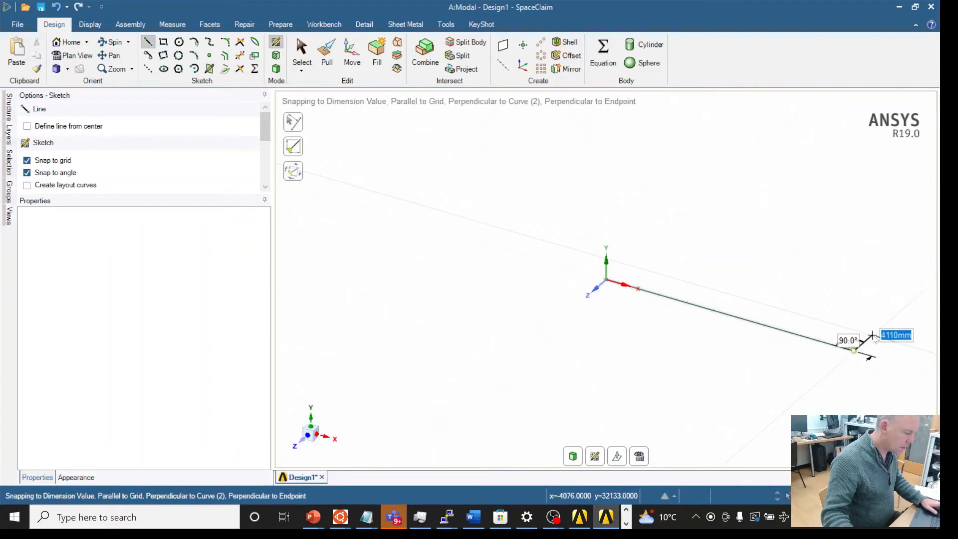
type("10000")
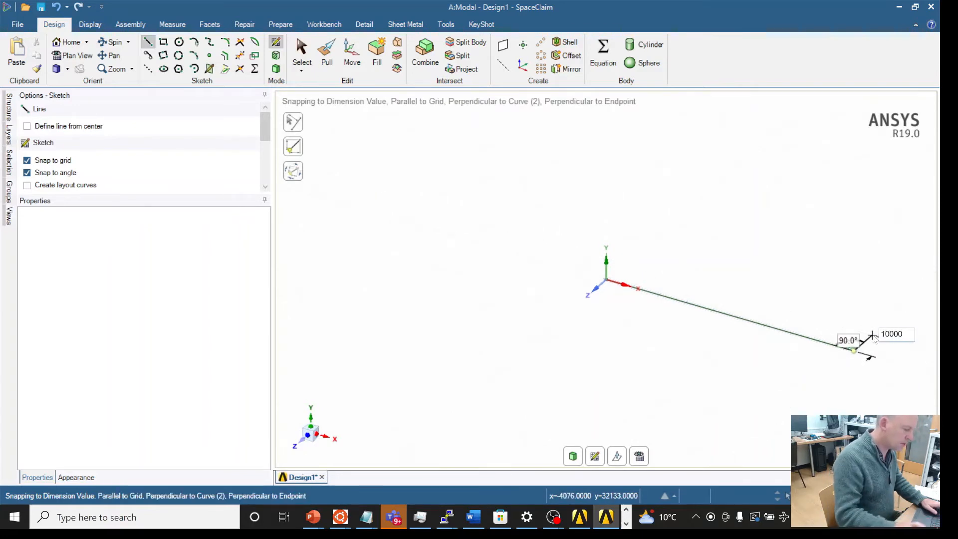
key("Return")
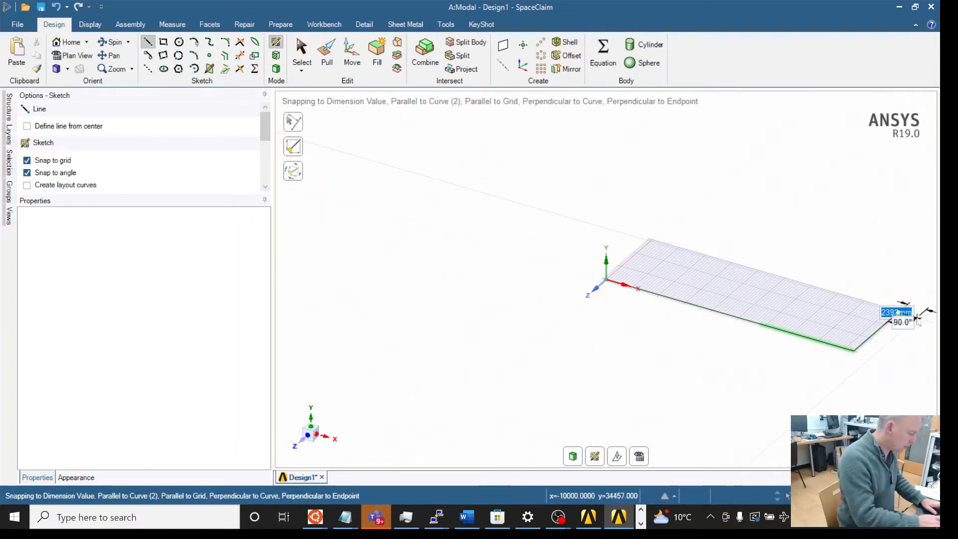
Step: Add a 15000 mm segment followed by a 10000 mm segment
type("15000")
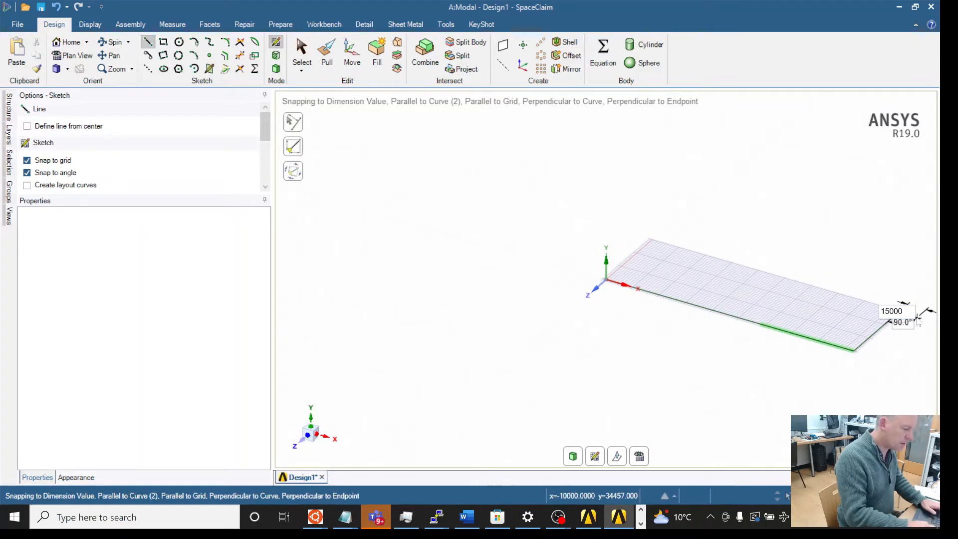
key("Return")
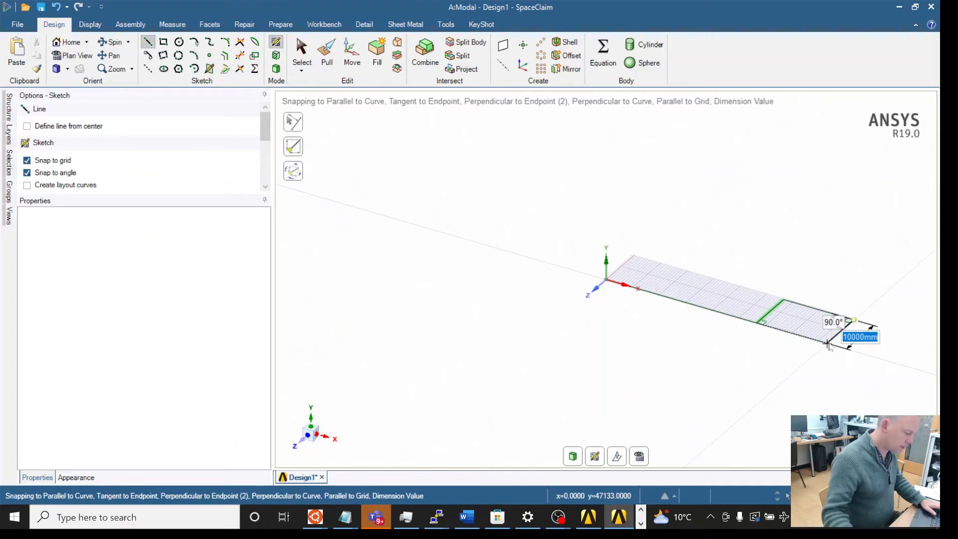
key("Return")
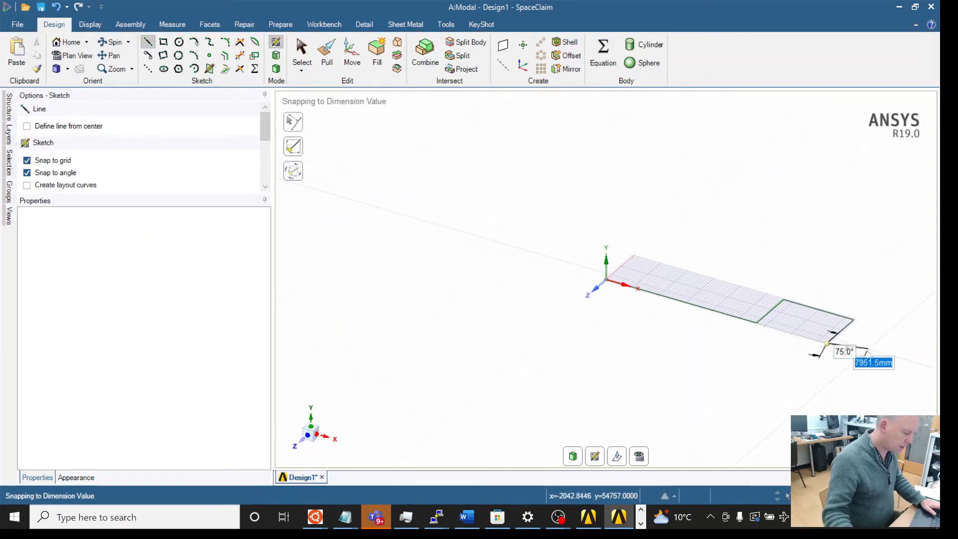
Step: Add another 10000 mm segment along the pipe run
type("10")
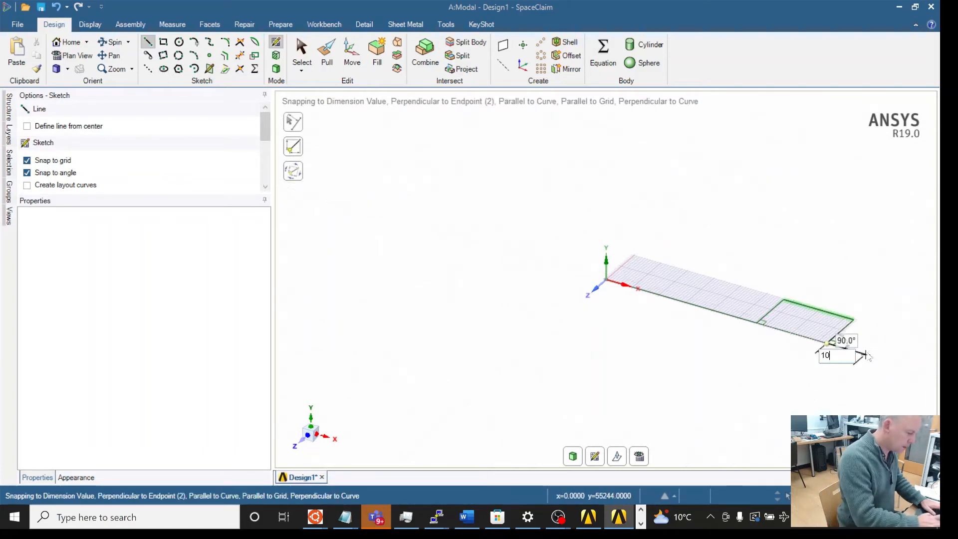
type("000")
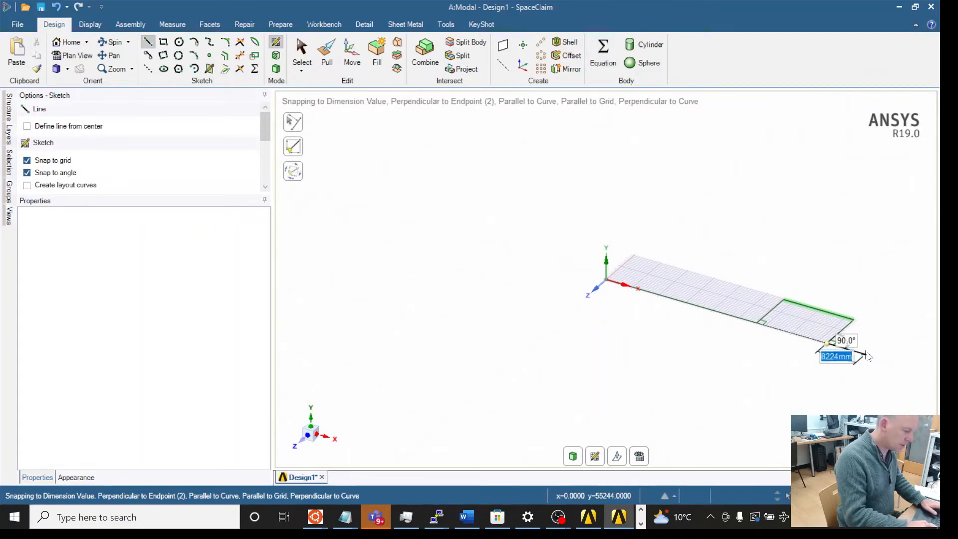
key("Return")
left_click(873, 358)
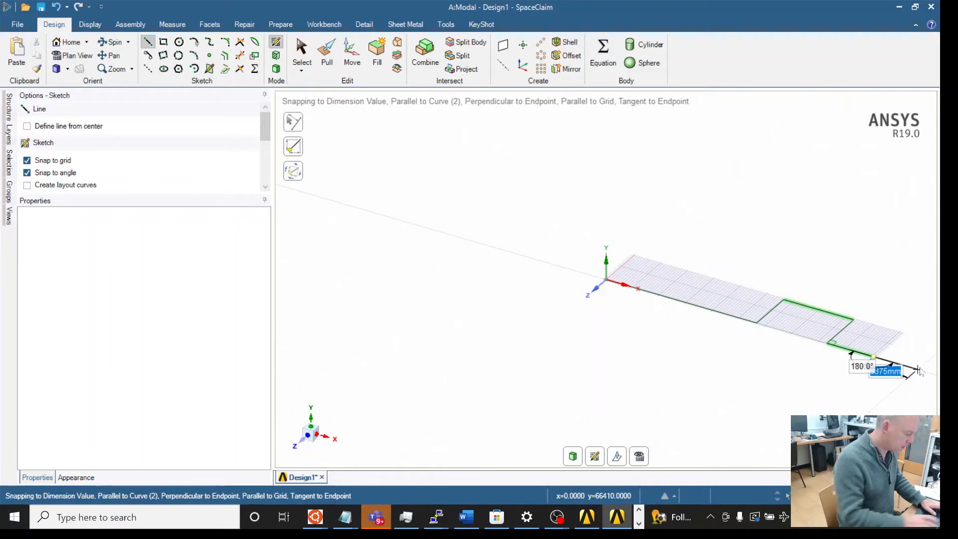
Step: Finish the pipe path with a final 20000 mm segment and exit the Line tool
type("20000")
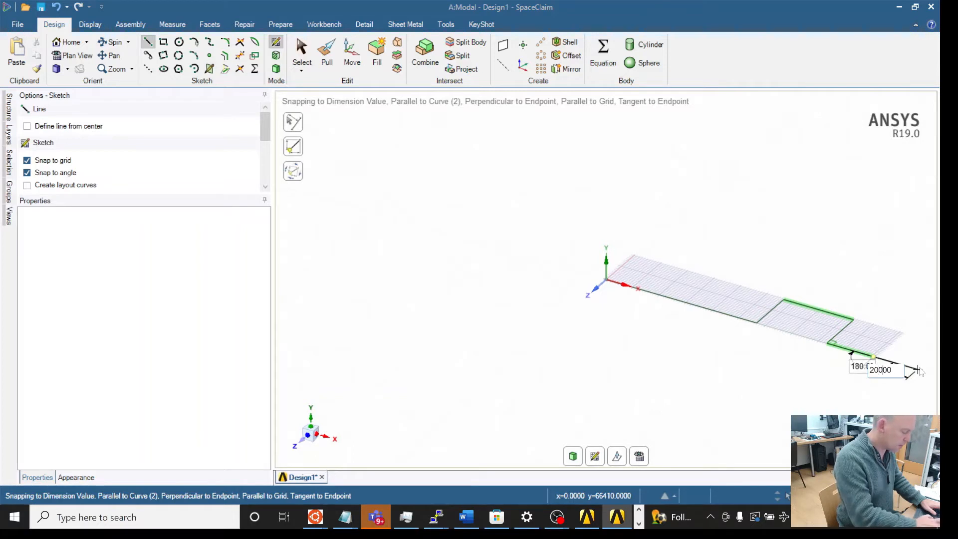
key("Return")
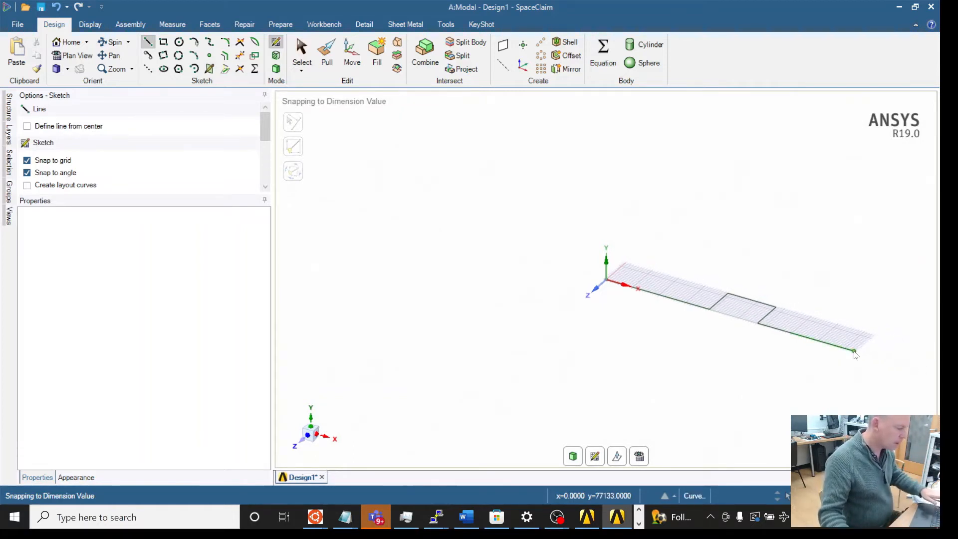
key("Escape")
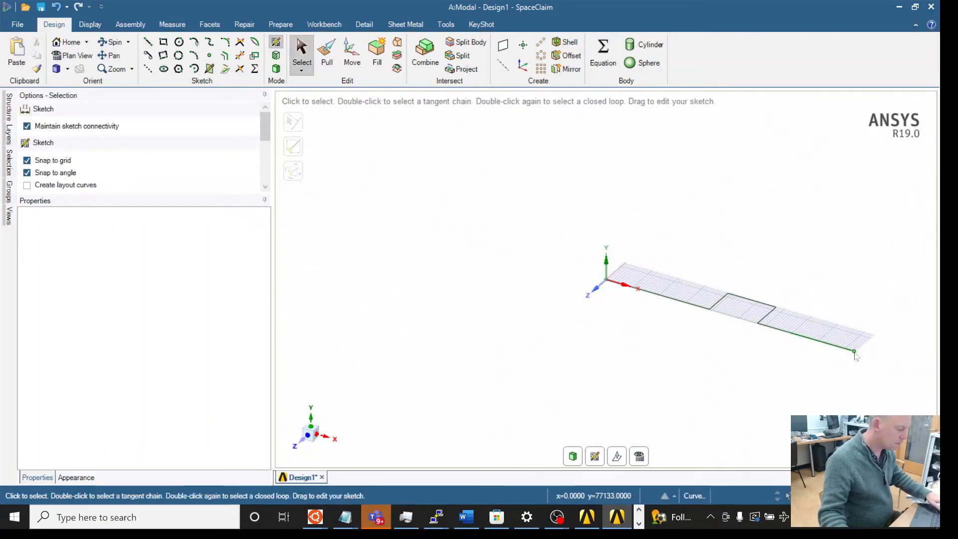
Step: Round the first corner of the pipe path with a 1400 mm radius using the rounded-corner sketch tool
mouse_move(642, 322)
middle_mouse_down()
mouse_move(567, 301)
mouse_move(745, 392)
mouse_move(749, 353)
mouse_move(691, 293)
mouse_move(714, 370)
mouse_move(686, 363)
mouse_move(664, 307)
mouse_move(717, 310)
middle_mouse_up()
scroll(718, 310, "up", 5)
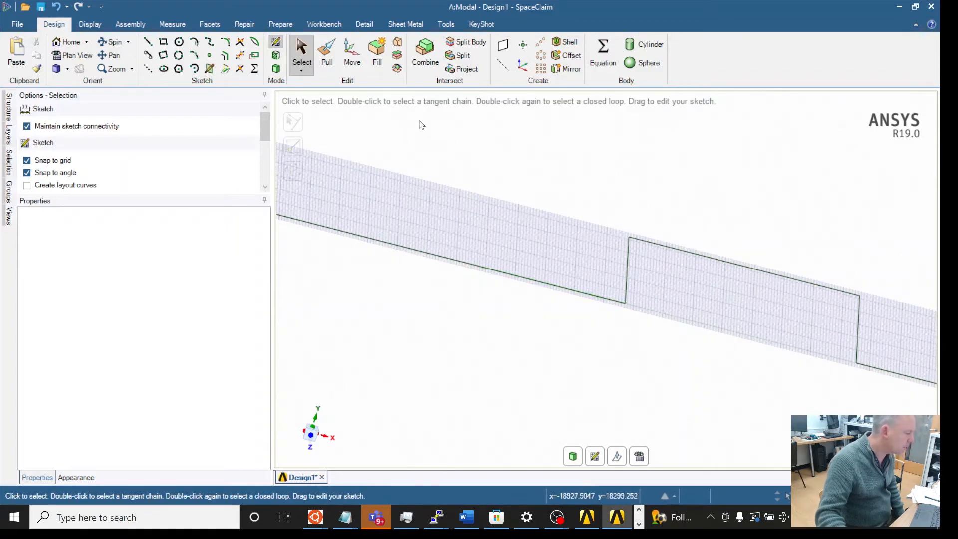
left_click(226, 42)
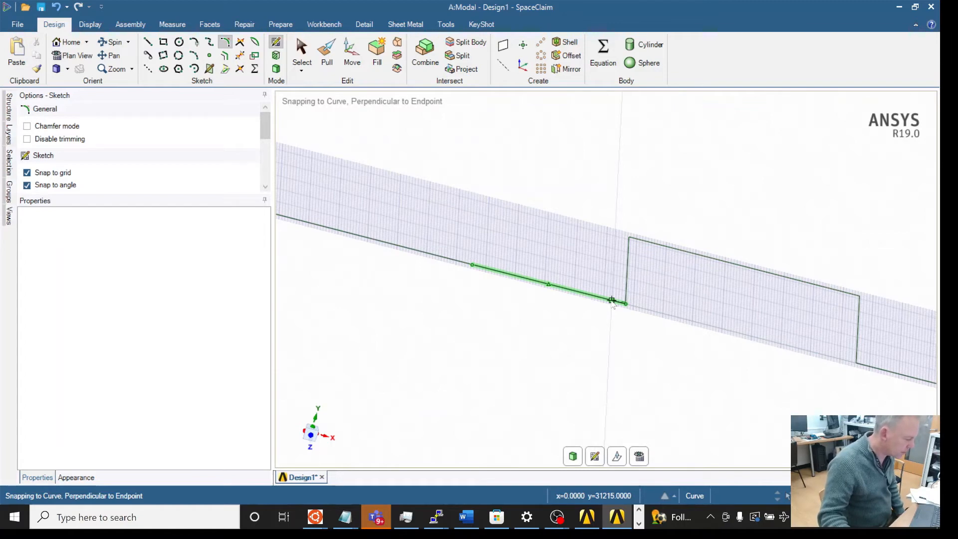
left_click(626, 296)
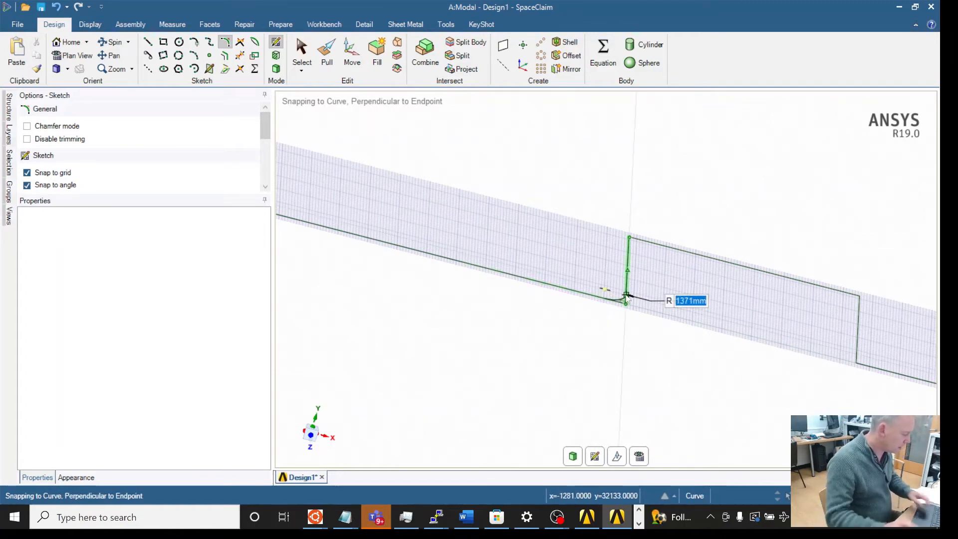
type("1400")
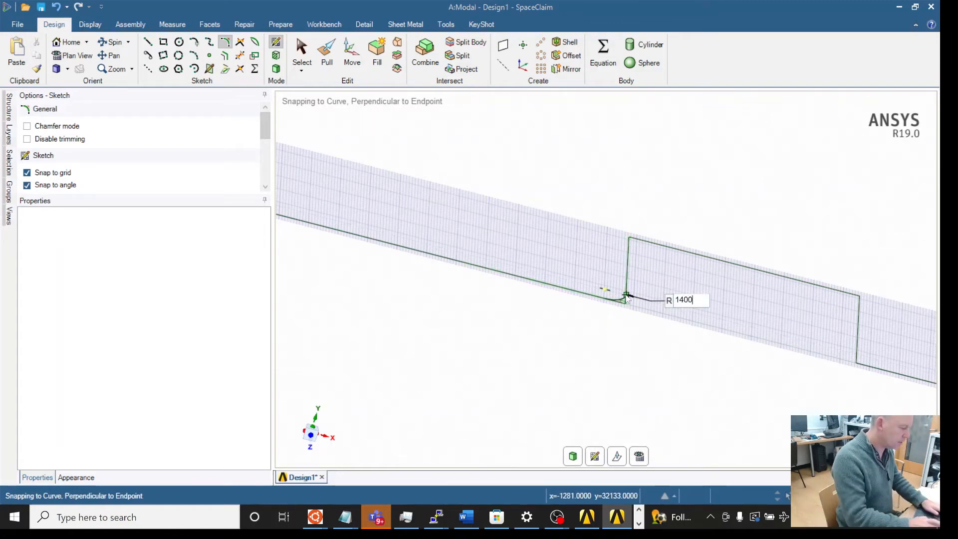
key("Return")
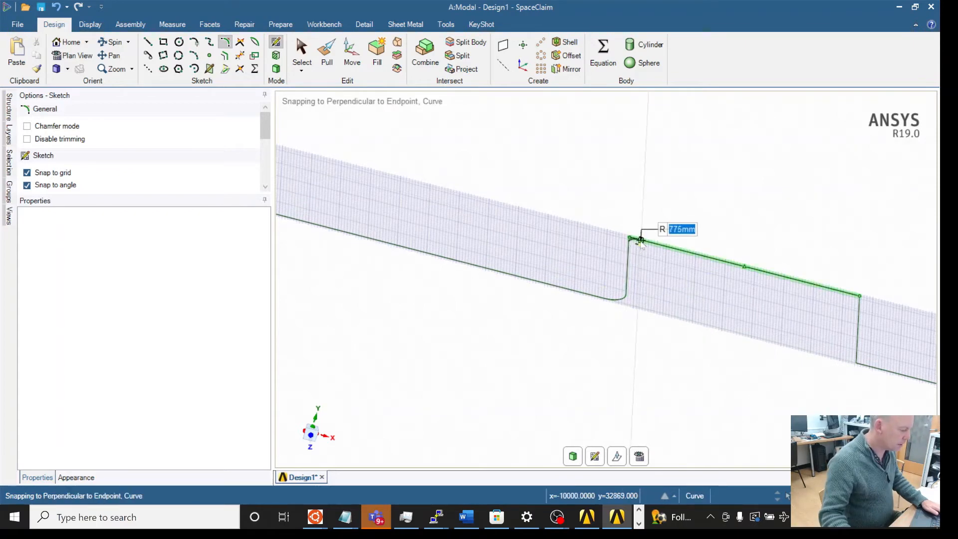
Step: Round the remaining three corners of the pipe path, each with a 1400 mm radius
type("1400")
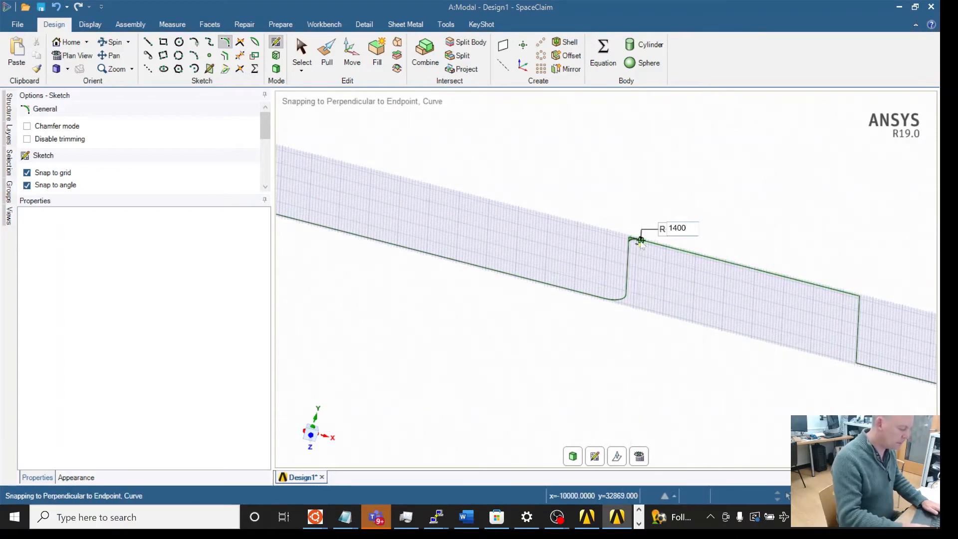
key("Return")
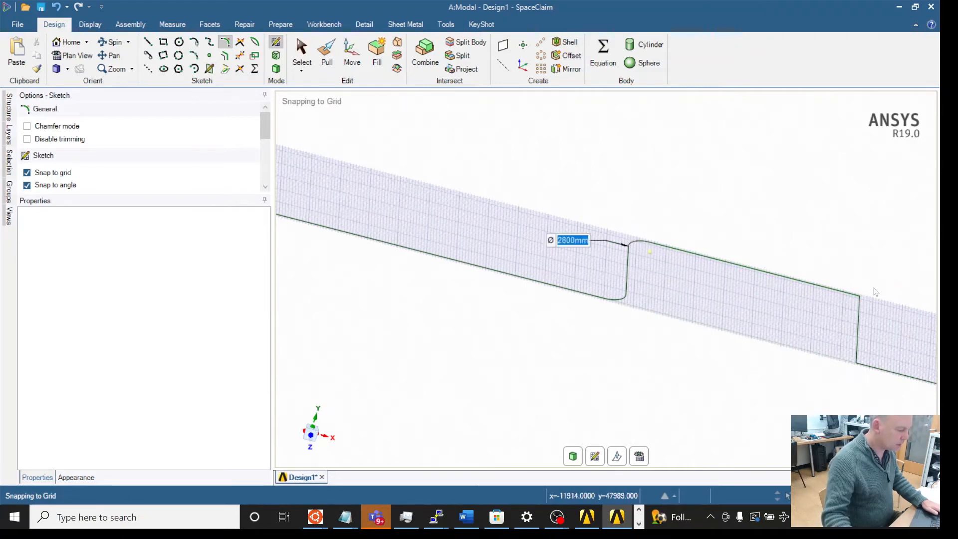
left_click(848, 296)
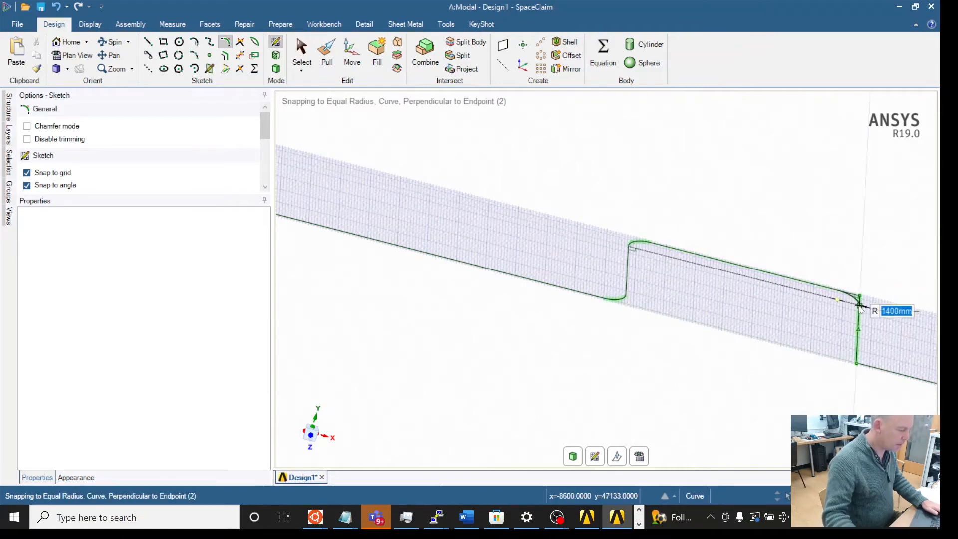
left_click(860, 306)
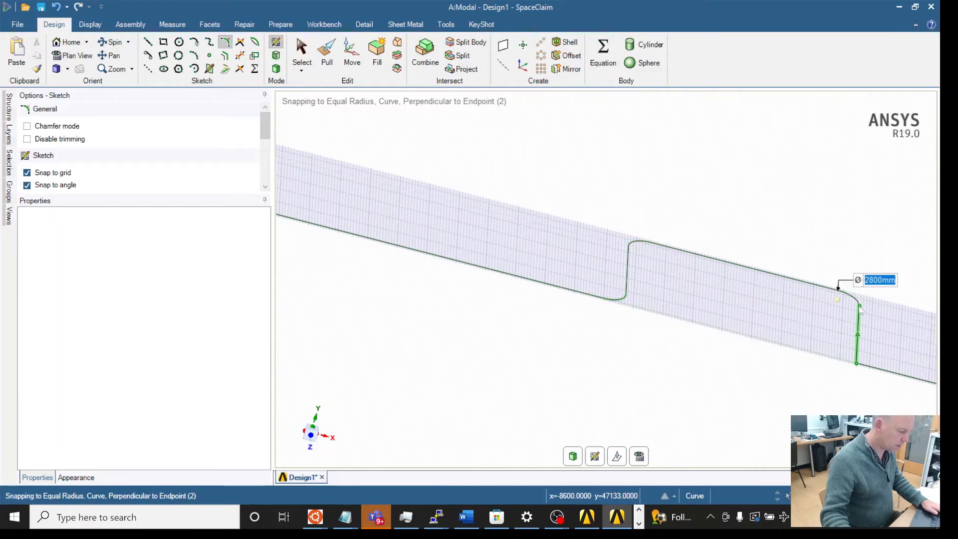
left_click(858, 353)
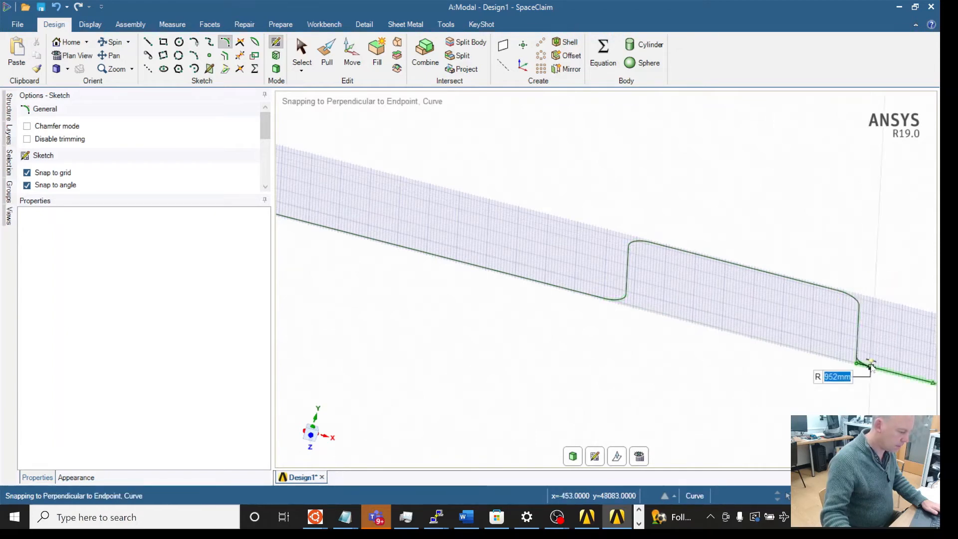
type("14")
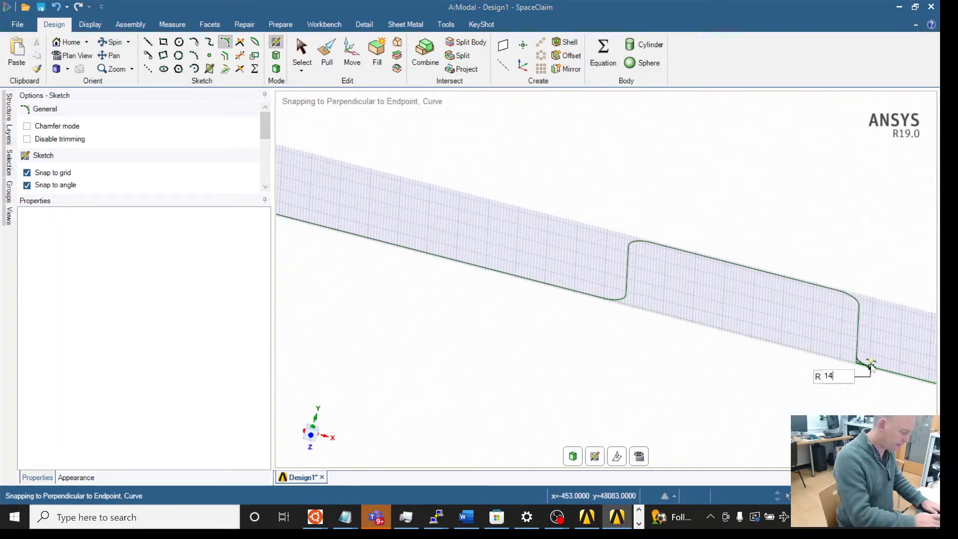
type("00")
key("Return")
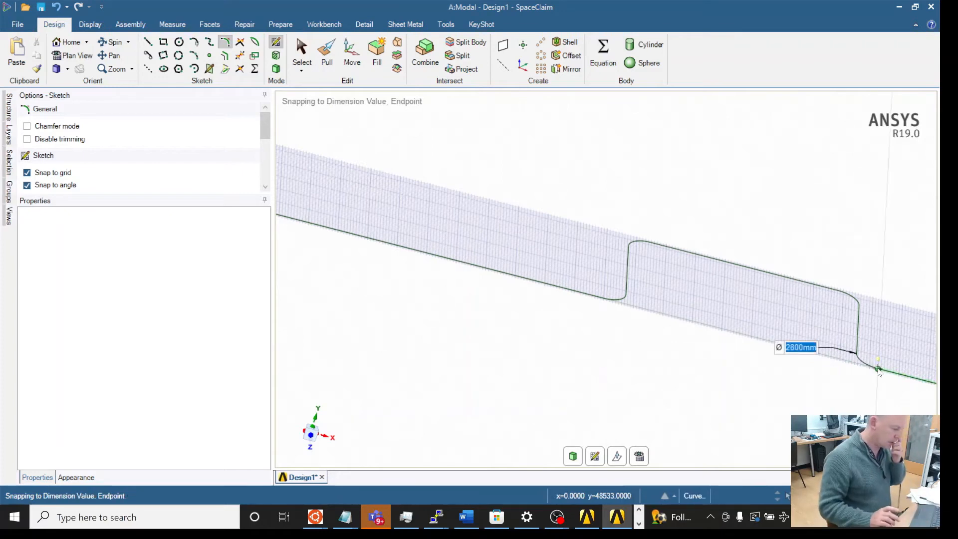
Step: Add a Circular Tube beam profile to the design
scroll(710, 277, "down", 2)
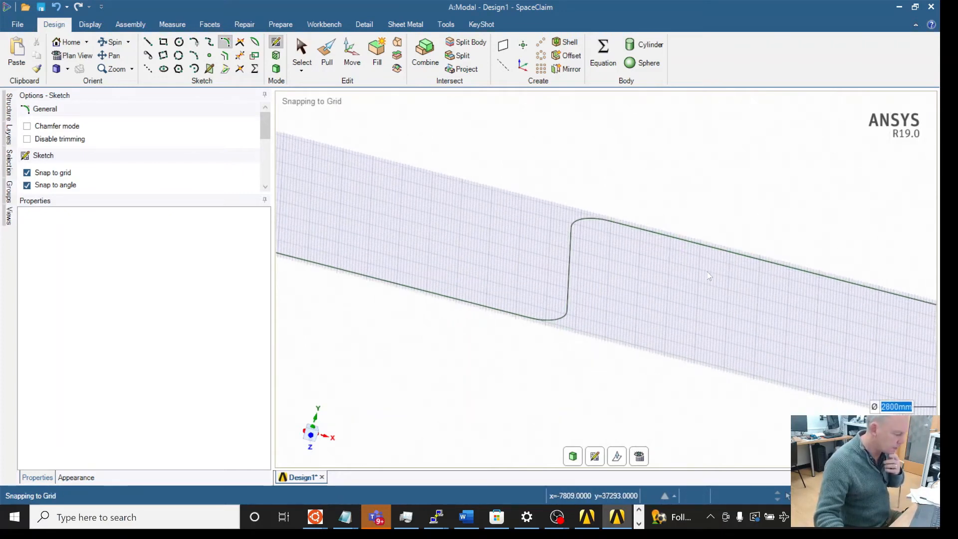
scroll(709, 277, "down", 2)
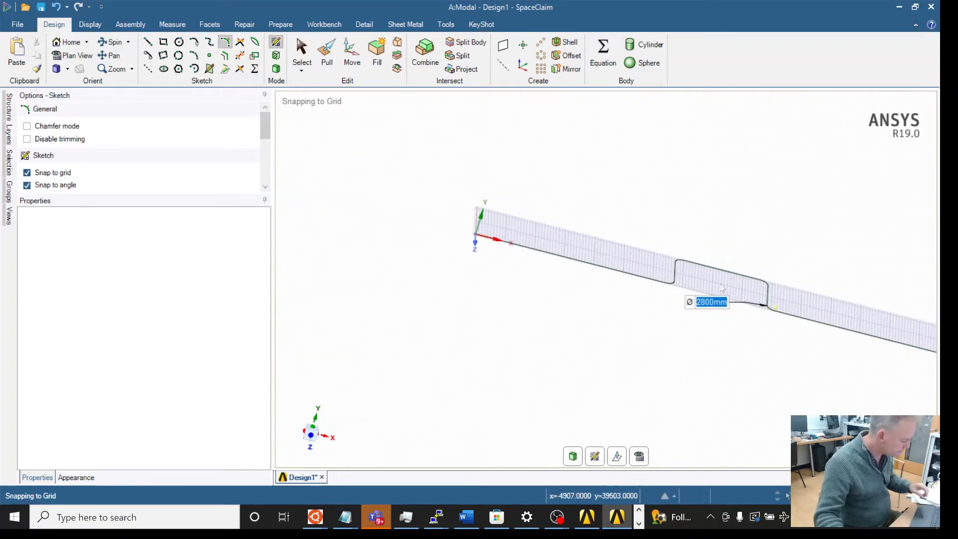
mouse_move(726, 286)
middle_mouse_down()
mouse_move(624, 261)
mouse_move(652, 239)
mouse_move(646, 220)
mouse_move(702, 205)
mouse_move(752, 313)
mouse_move(696, 325)
mouse_move(730, 334)
middle_mouse_up()
mouse_move(728, 284)
middle_mouse_down()
mouse_move(728, 274)
mouse_move(641, 276)
middle_mouse_up()
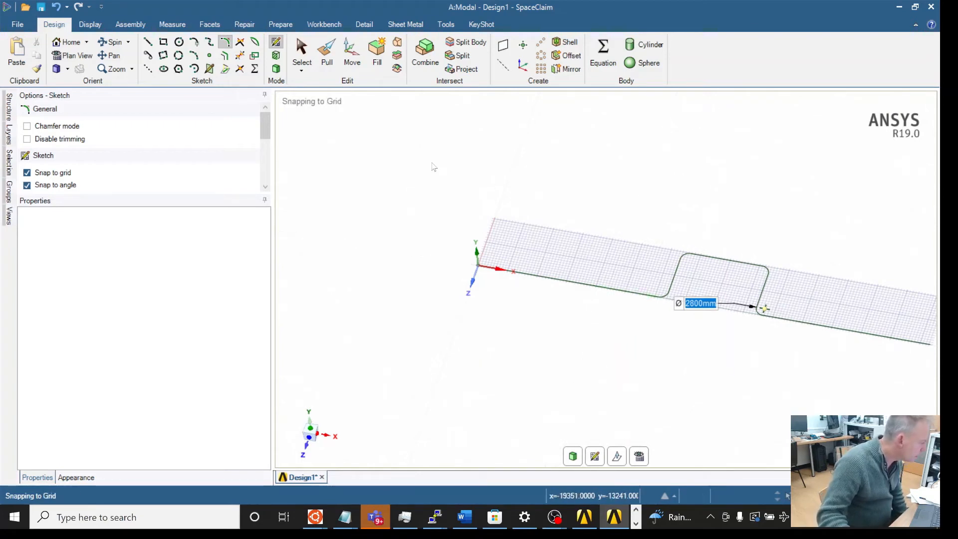
left_click(364, 25)
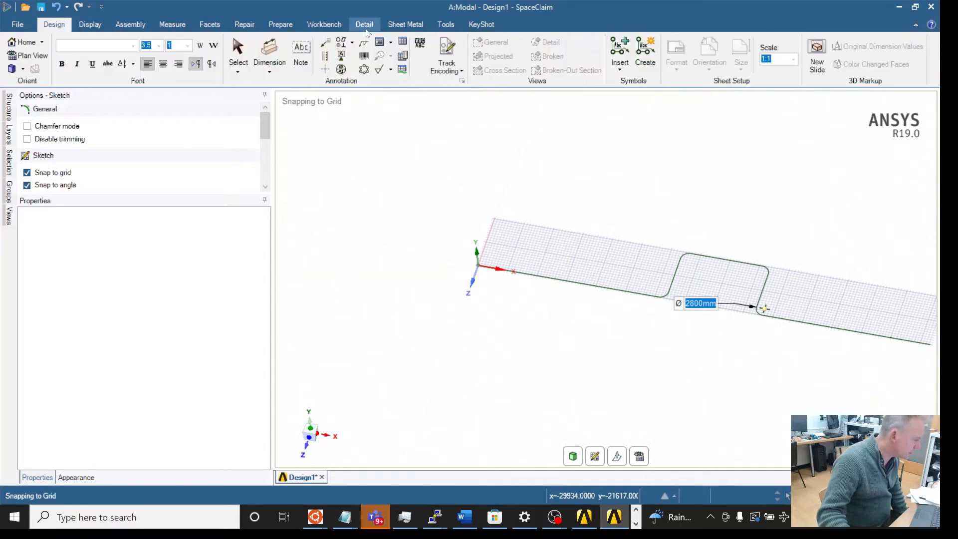
left_click(325, 25)
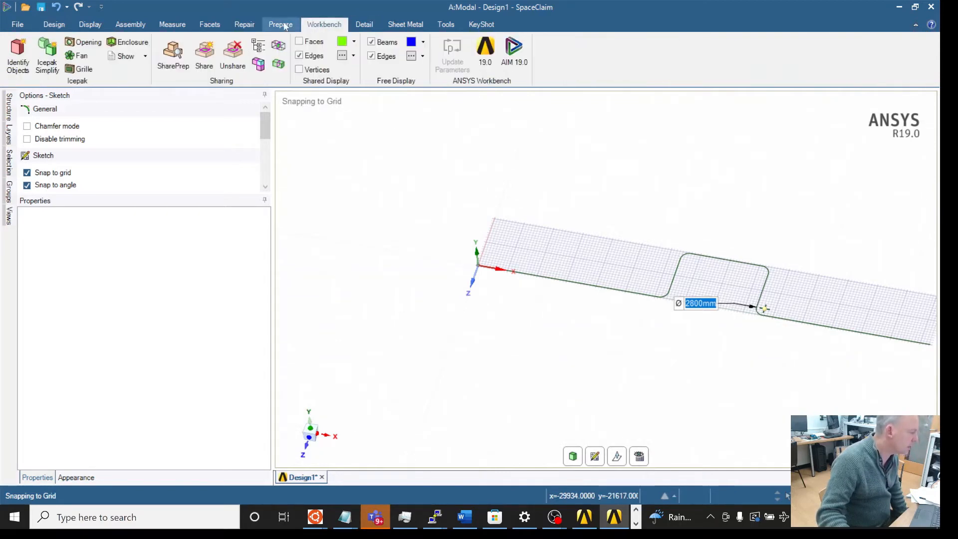
left_click(281, 24)
left_click(444, 70)
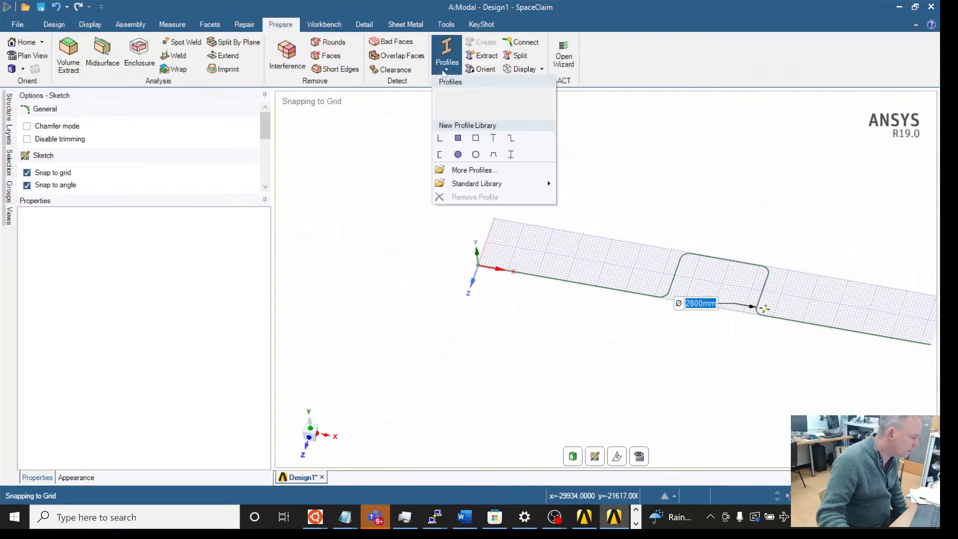
left_click(475, 156)
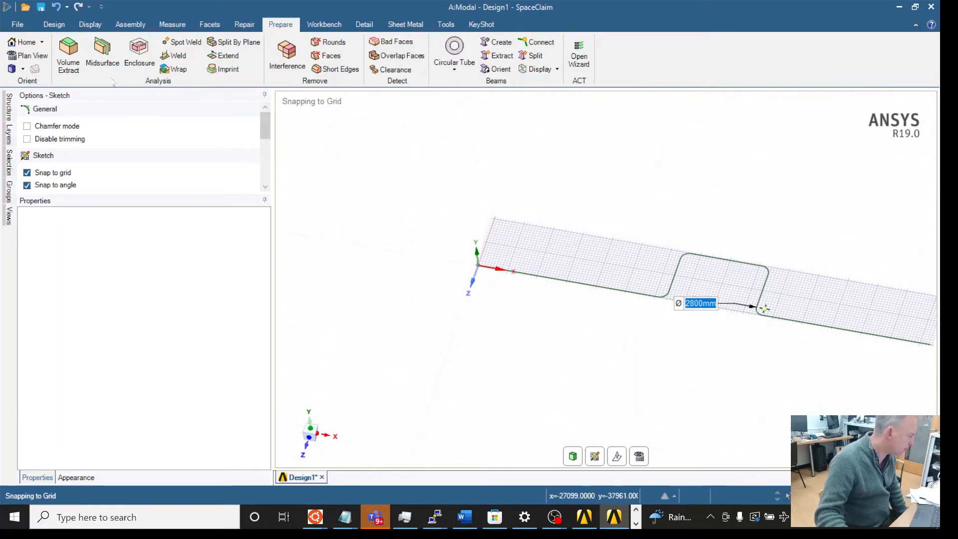
Step: Edit the Circular Tube beam profile, setting its outer diameter to 813 mm and inner diameter to 793.94 mm
left_click(4, 114)
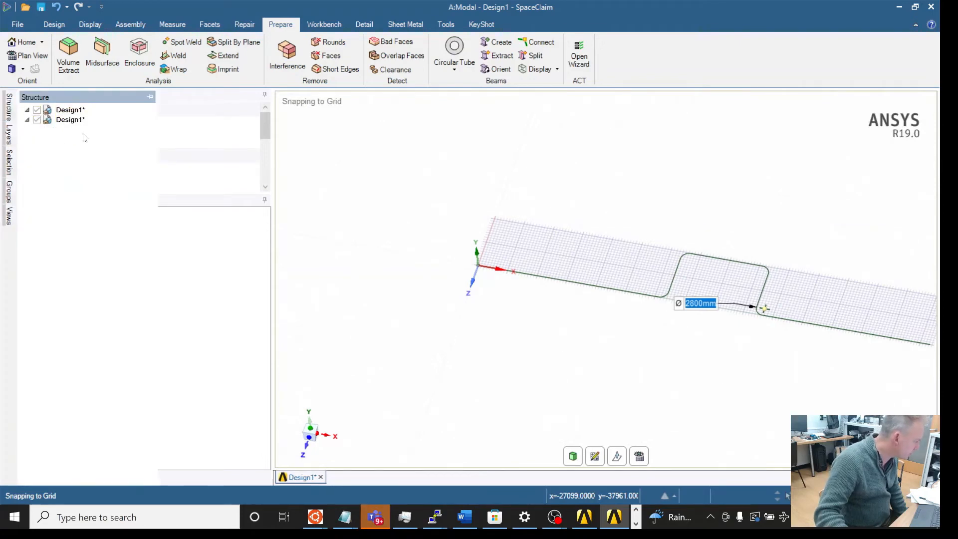
right_click(85, 131)
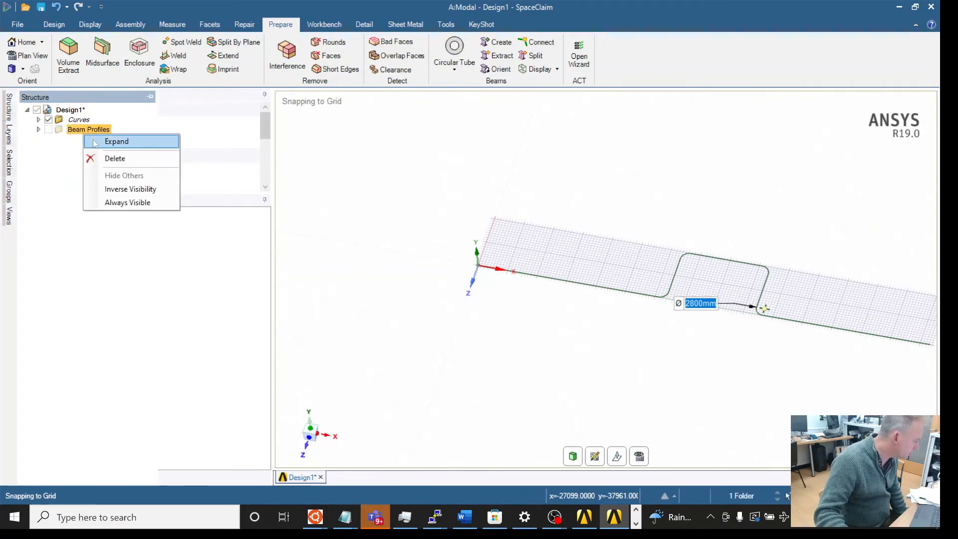
left_click(96, 144)
right_click(87, 140)
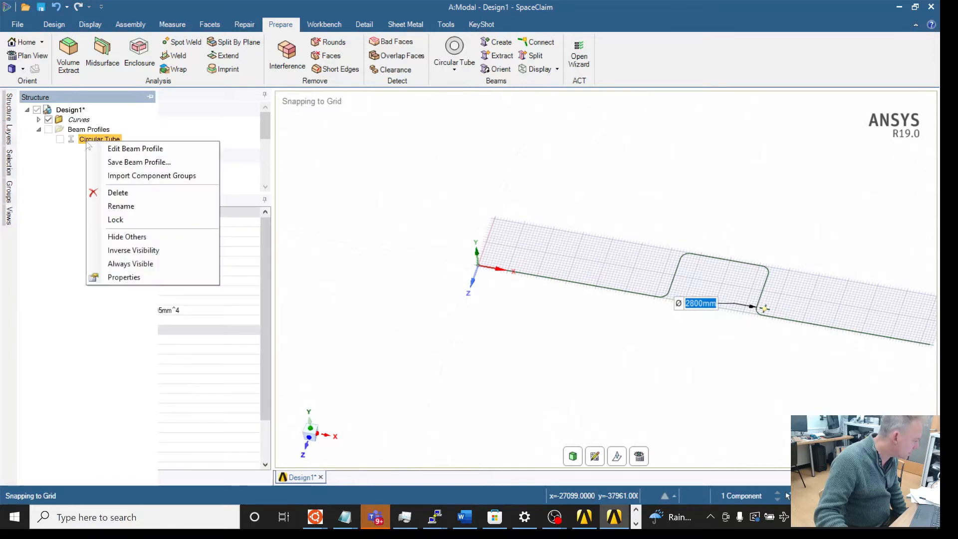
left_click(107, 148)
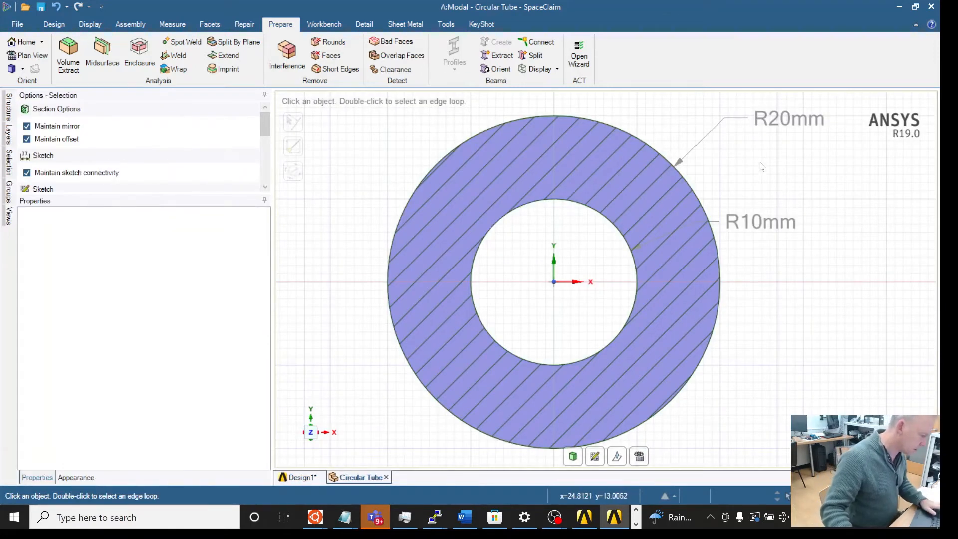
left_click(660, 153)
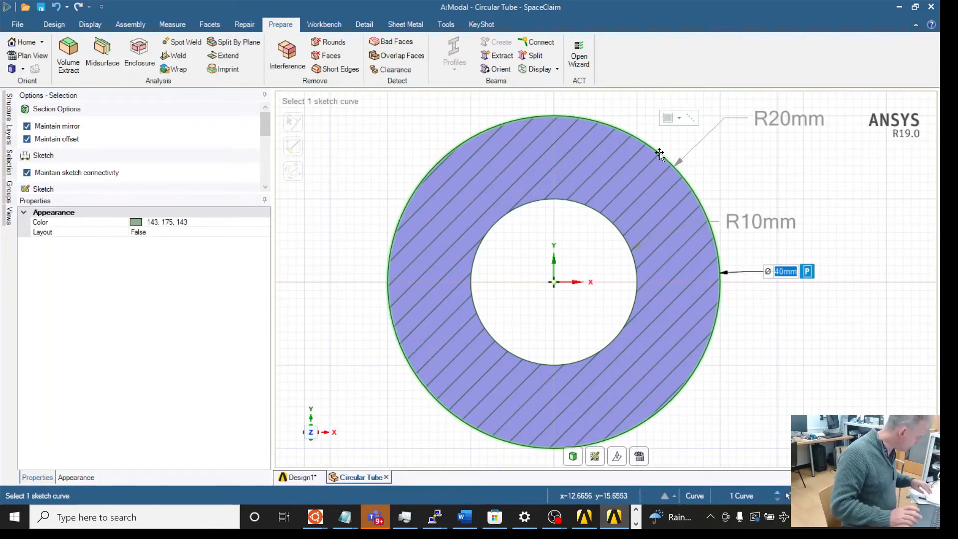
type("813")
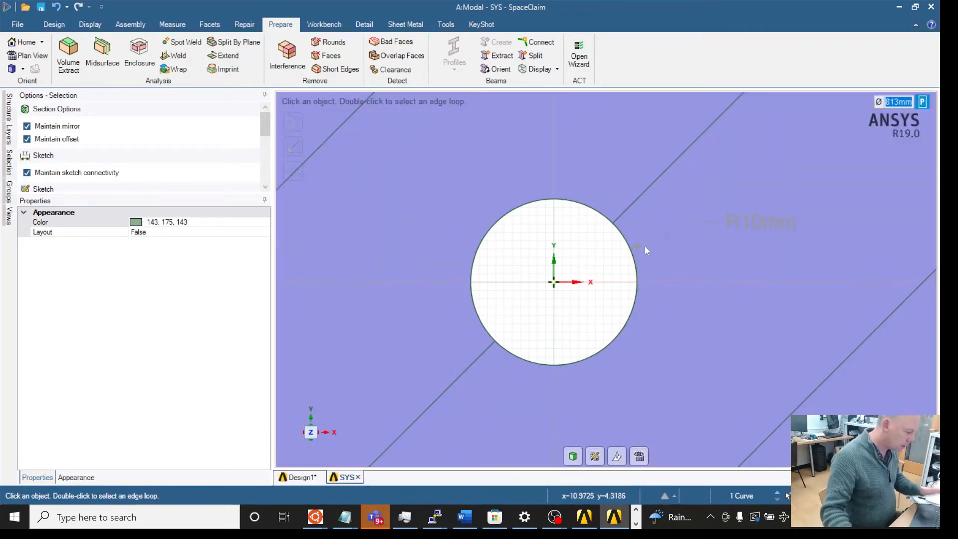
left_click(633, 256)
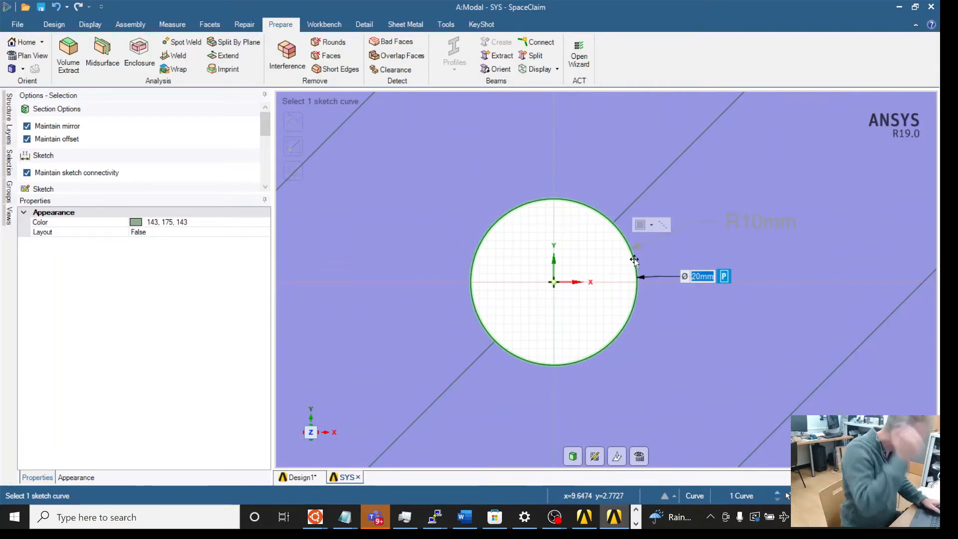
type("79")
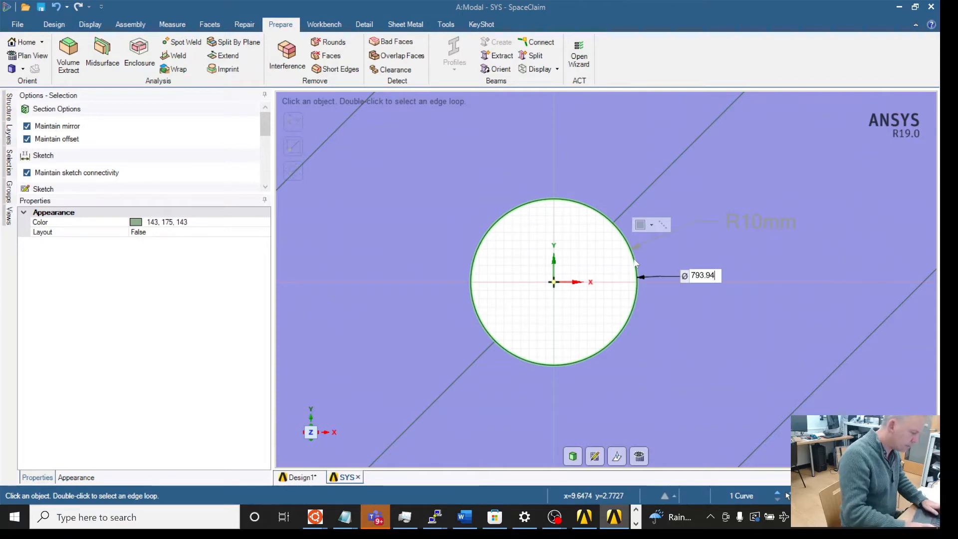
type("3.94")
key("Return")
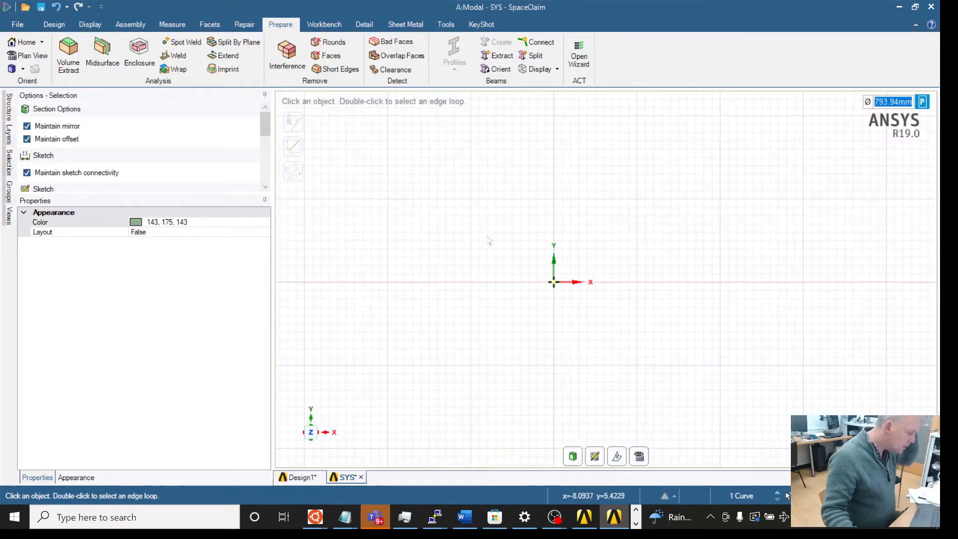
Step: Return to the pipe design and create Circular Tube beams on all curves of the filleted pipe path
scroll(363, 187, "up", 3)
scroll(363, 188, "down", 9)
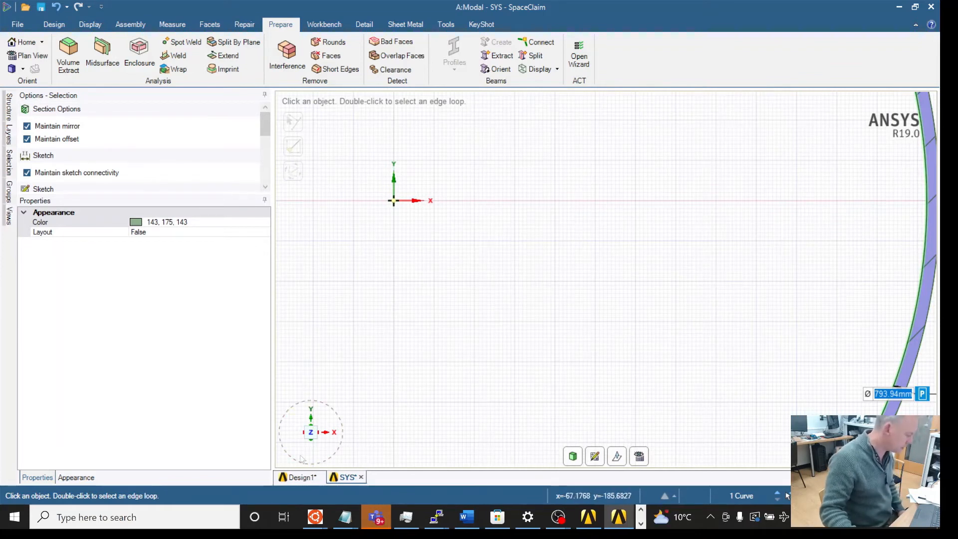
left_click(299, 478)
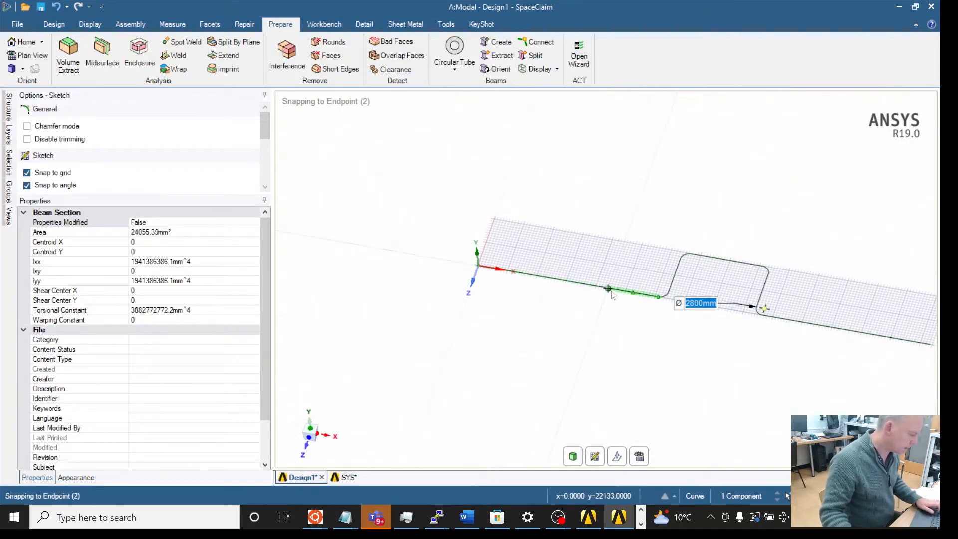
left_click(55, 25)
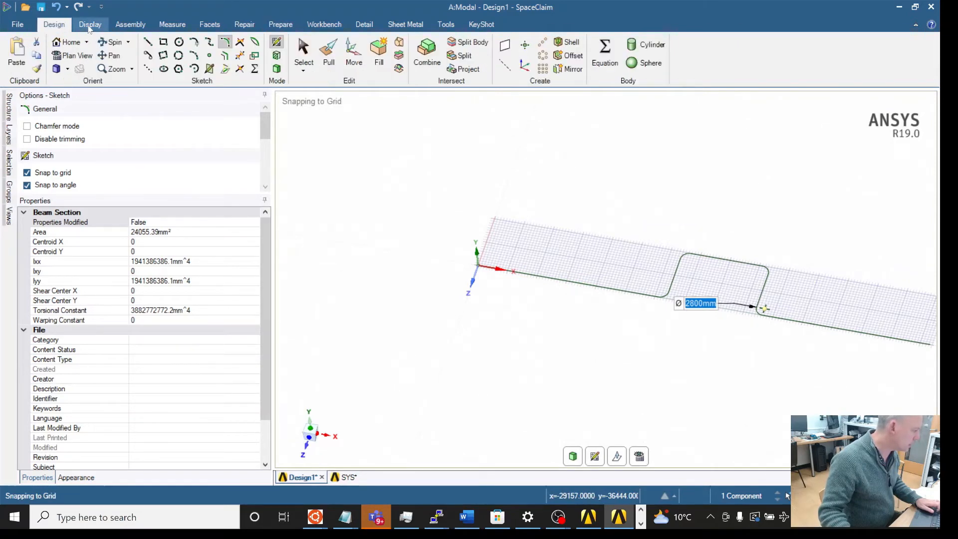
left_click(303, 49)
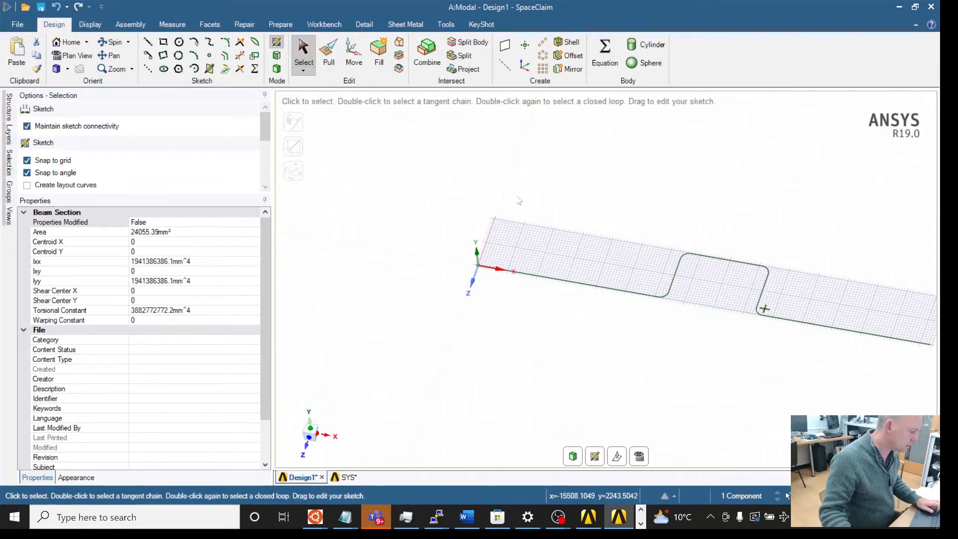
left_click(325, 25)
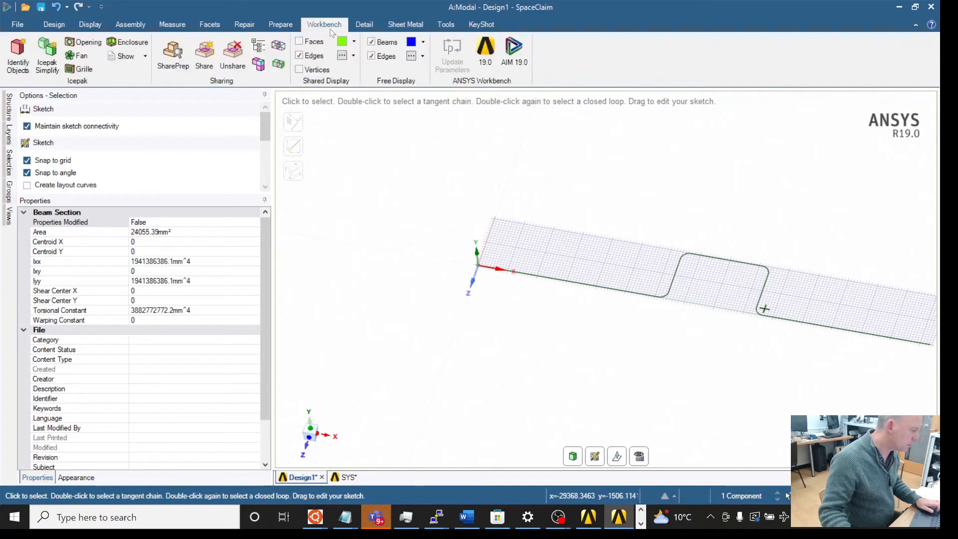
left_click(282, 27)
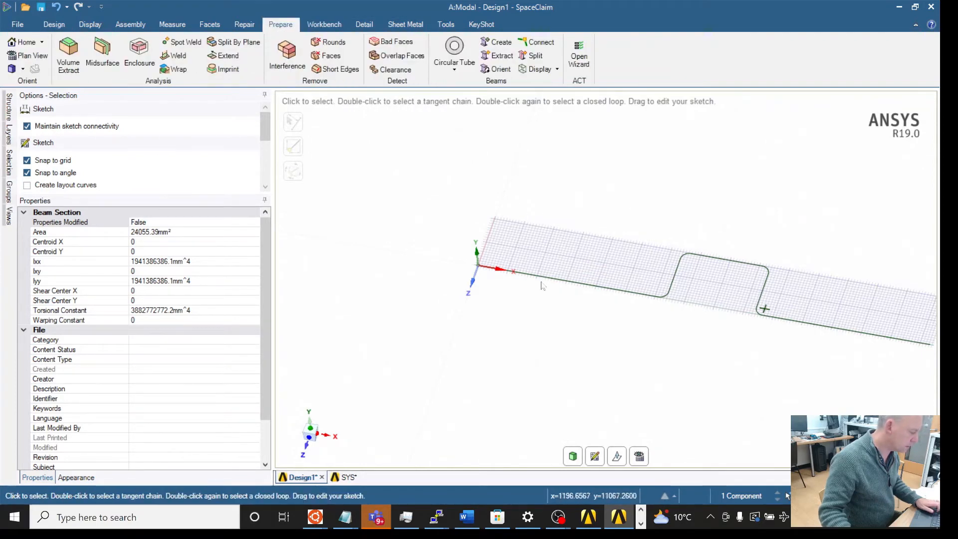
left_click(545, 278)
left_click(645, 294, "shift")
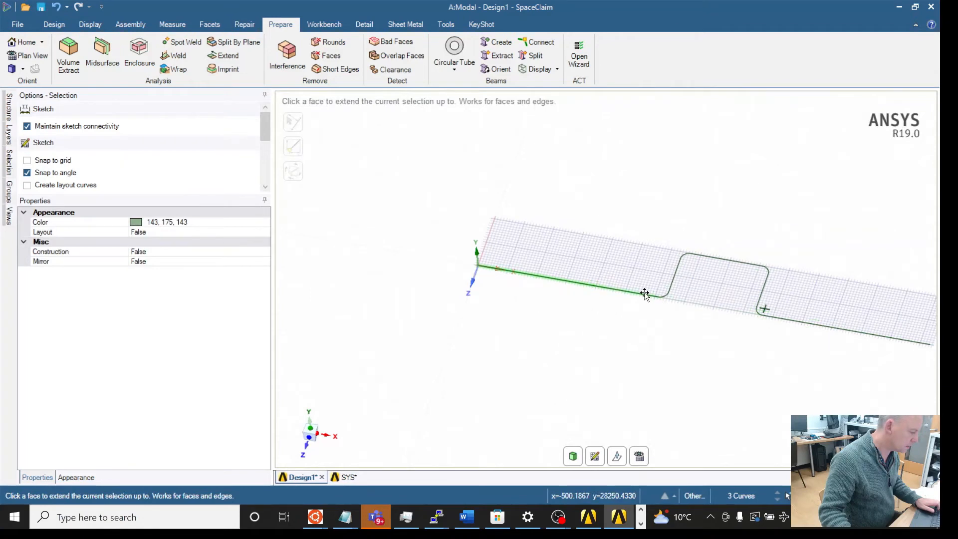
left_click(676, 283, "shift")
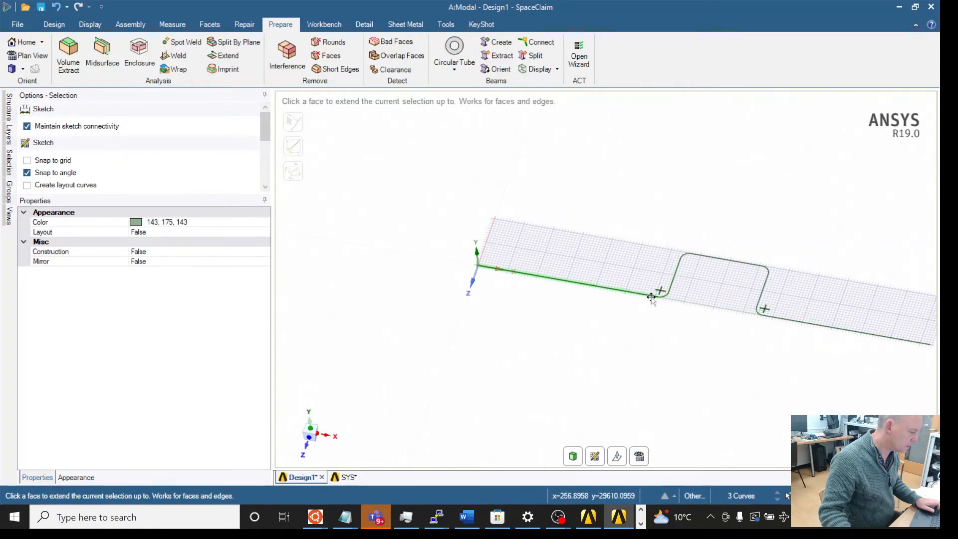
scroll(546, 220, "up", 3)
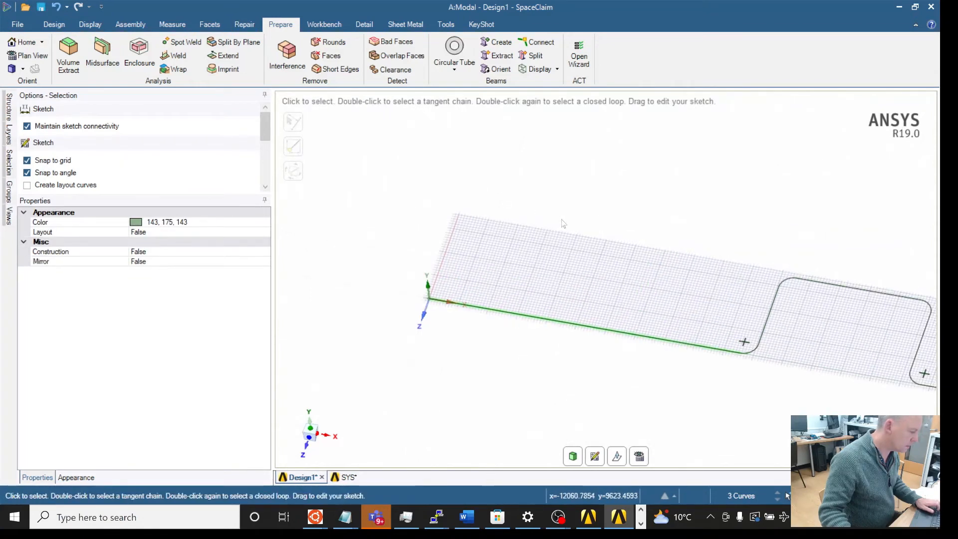
scroll(564, 219, "down", 3)
middle_click_drag(597, 220, 542, 211)
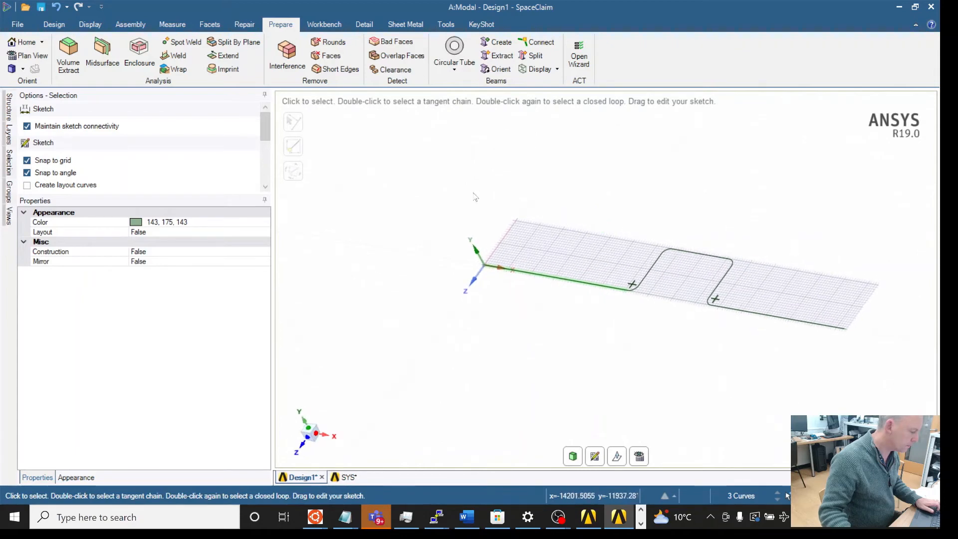
mouse_move(475, 197)
left_mouse_down()
mouse_move(738, 321)
mouse_move(850, 399)
left_mouse_up()
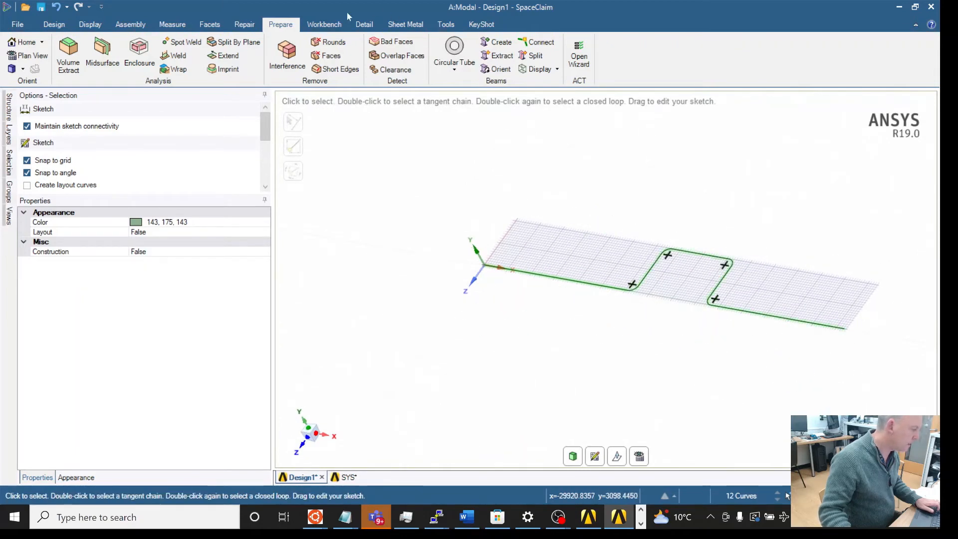
left_click(454, 52)
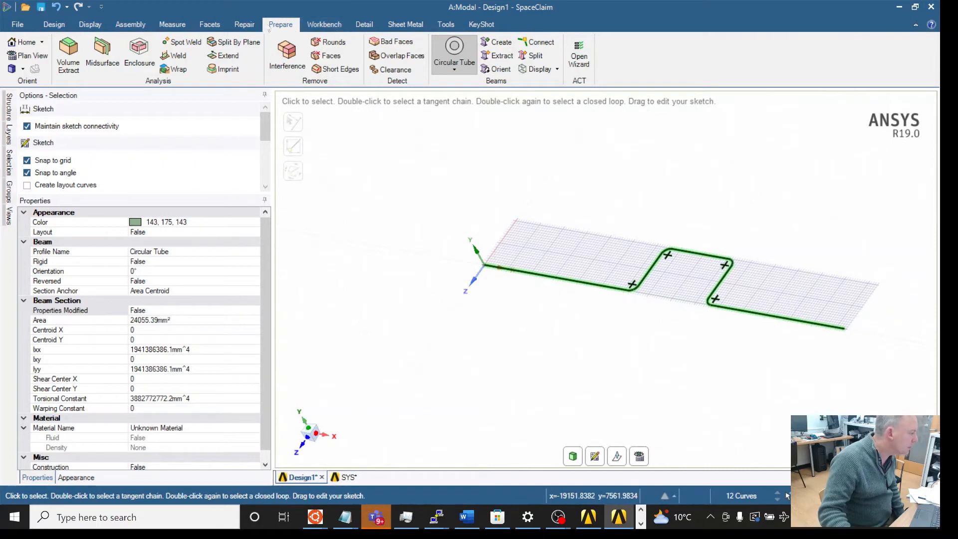
Step: Share the coincident topology between the beam segments using the Share tool and complete it
left_click(316, 25)
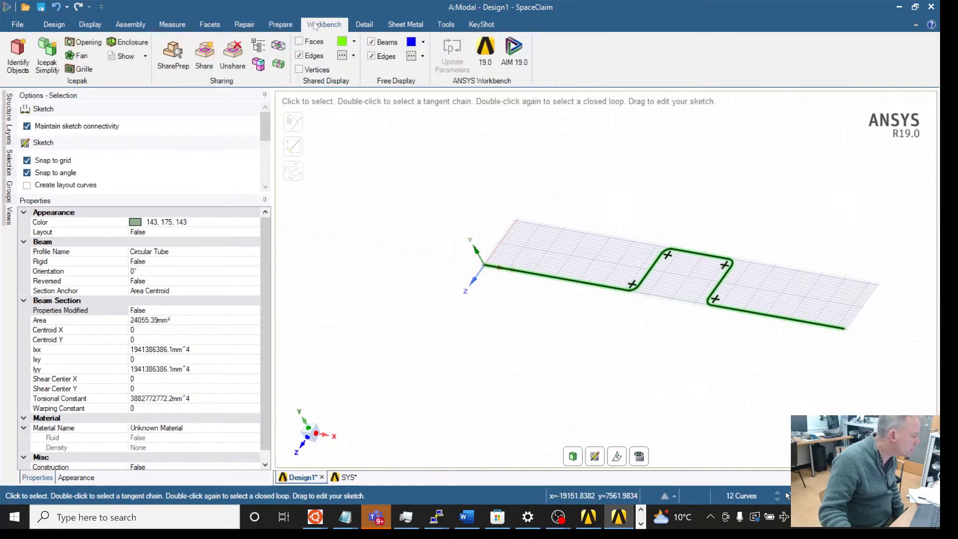
left_click(206, 56)
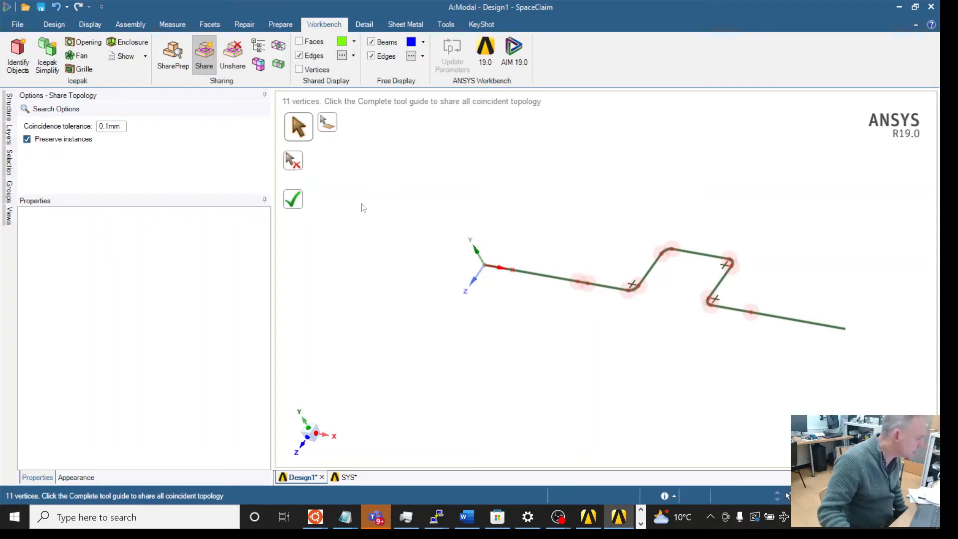
left_click(286, 23)
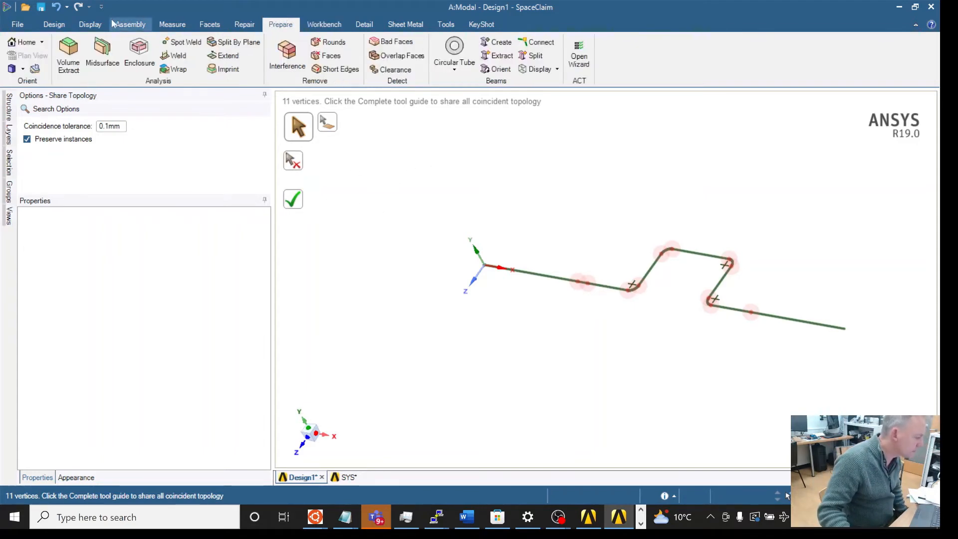
left_click(325, 25)
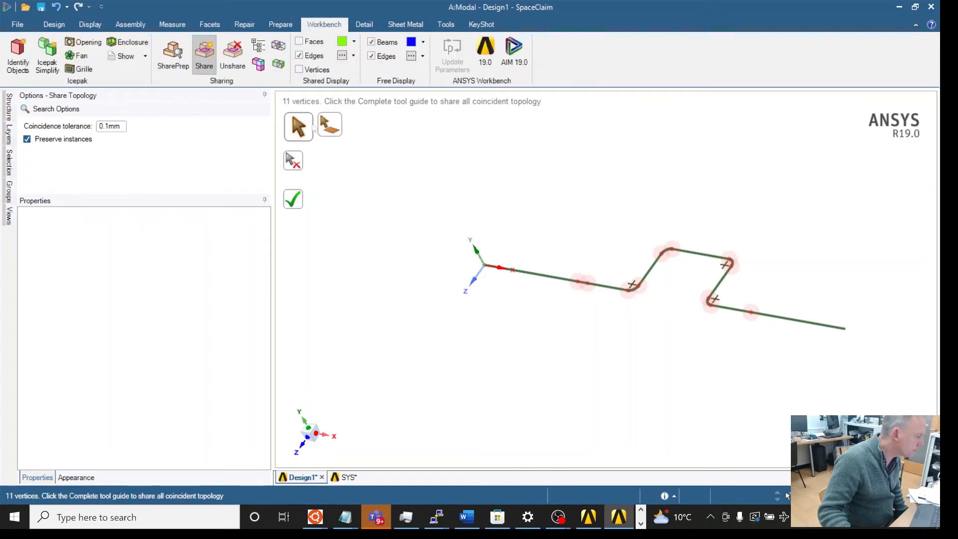
left_click(297, 126)
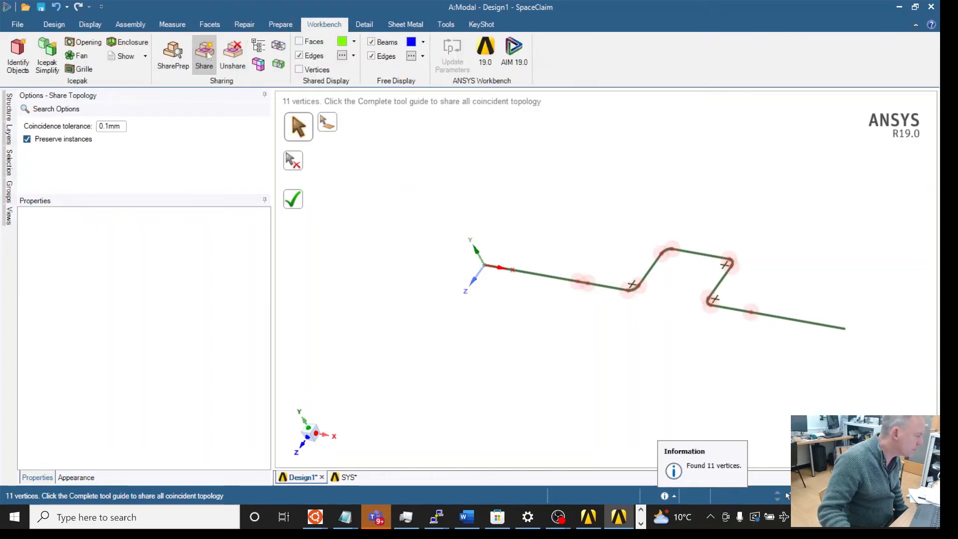
left_click(293, 199)
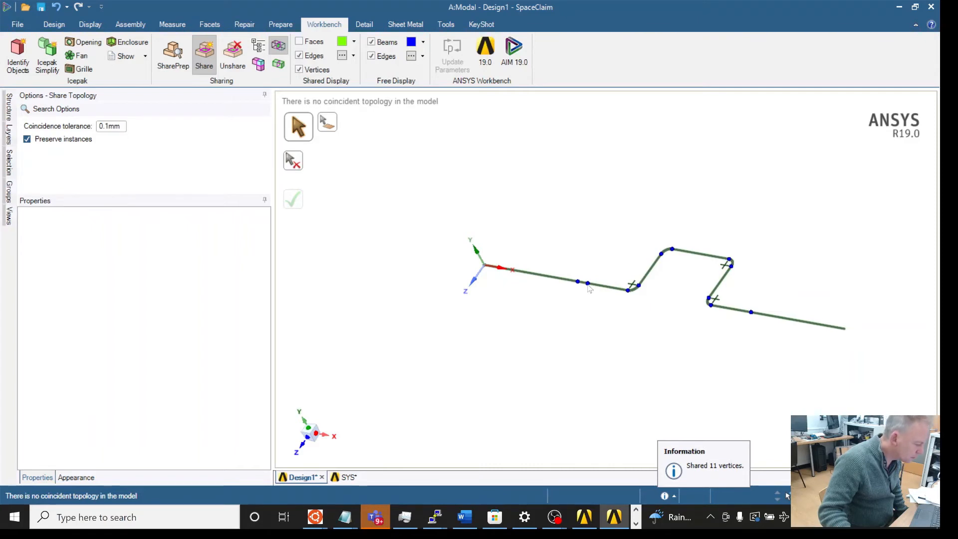
Step: Exit SpaceClaim
scroll(591, 298, "down", 1)
scroll(590, 299, "up", 2)
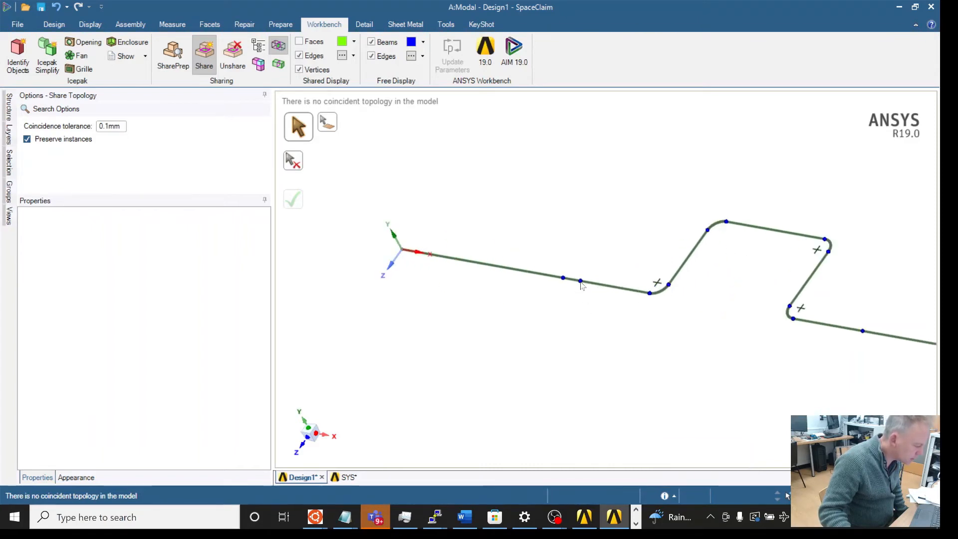
scroll(581, 283, "down", 1)
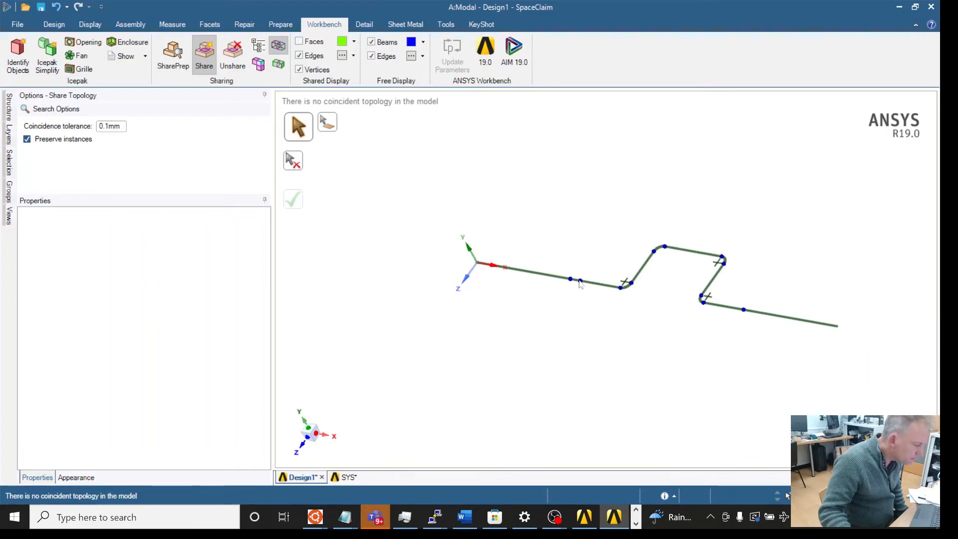
scroll(581, 283, "down", 1)
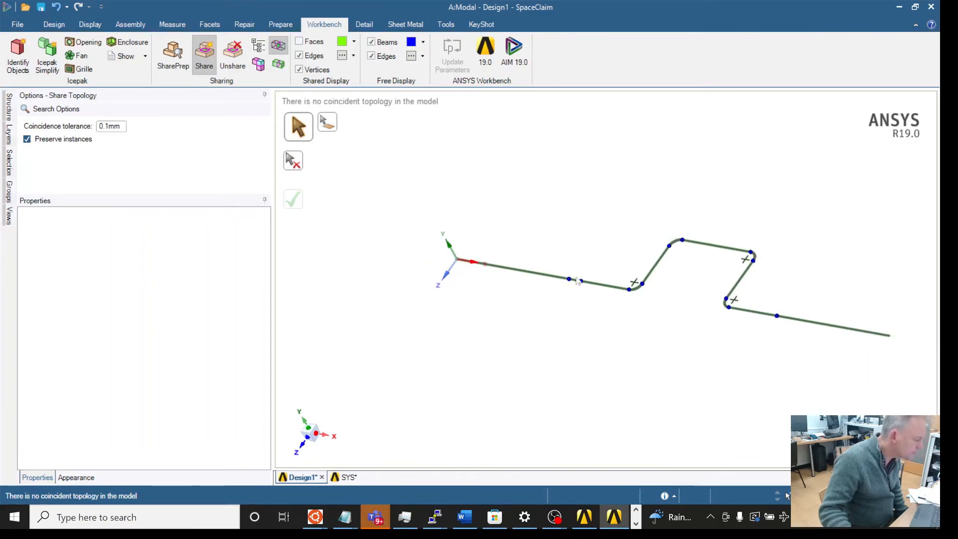
left_click(55, 25)
left_click(17, 24)
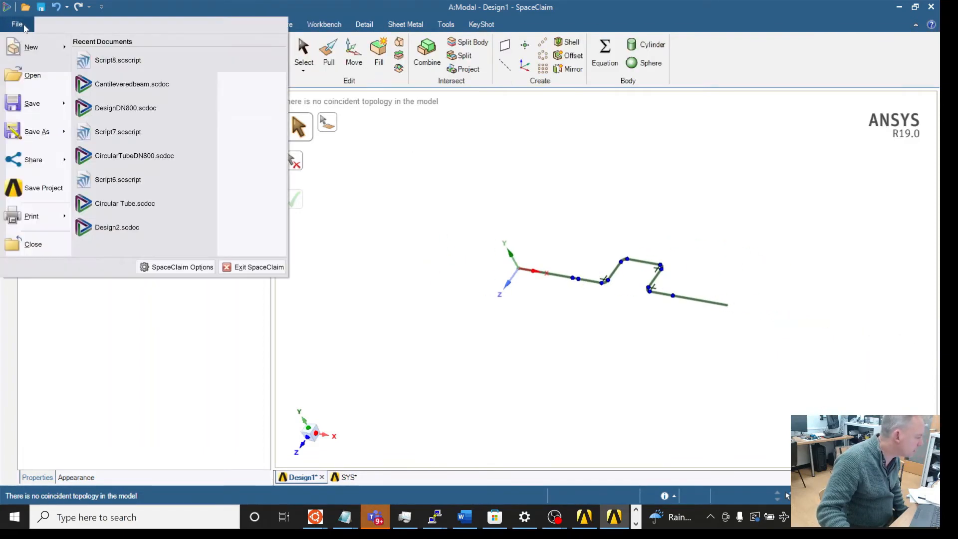
left_click(267, 269)
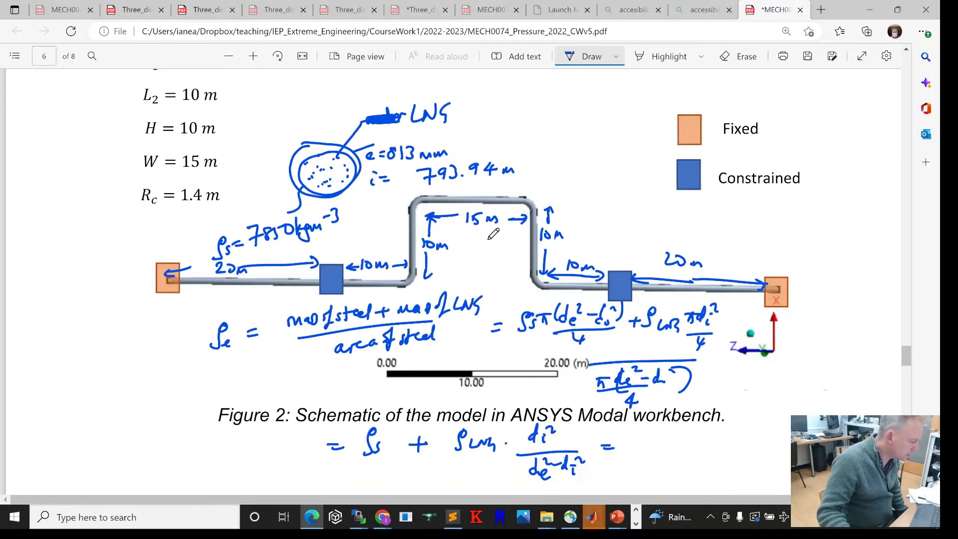
Step: Switch to Workbench and open the Modal system's Model cell in Mechanical
left_click(638, 522)
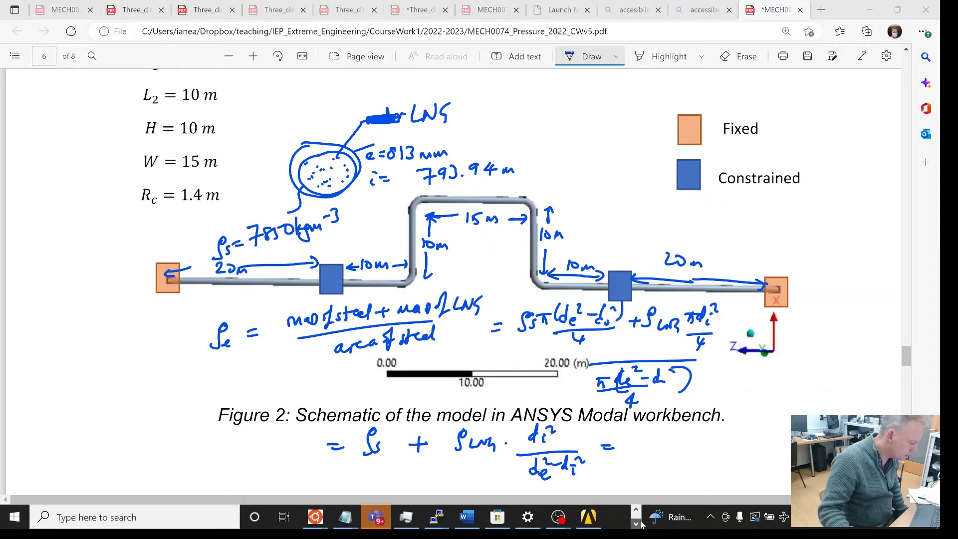
left_click(598, 517)
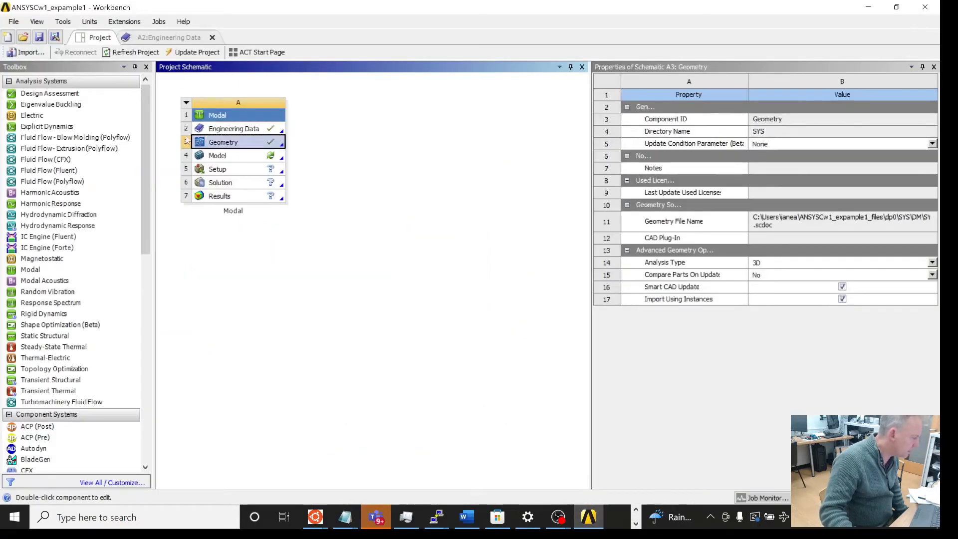
double_click(223, 156)
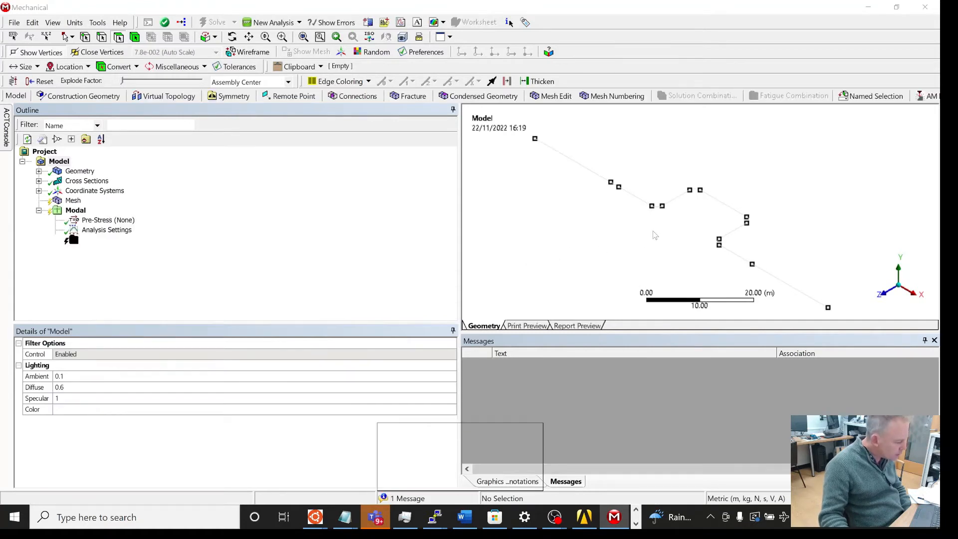
Step: Inspect the imported beam geometry in the graphics view
scroll(621, 203, "down", 2)
scroll(621, 203, "up", 5)
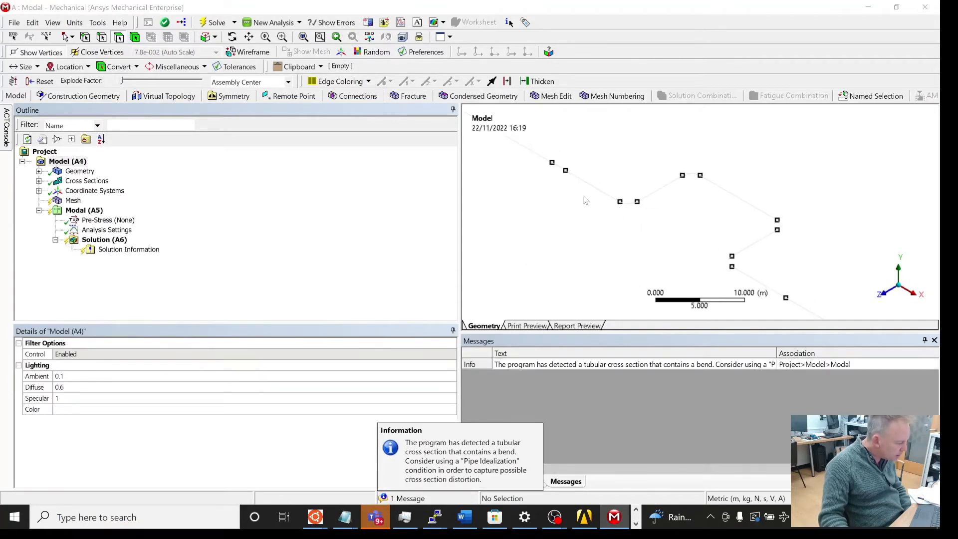
mouse_move(586, 200)
middle_mouse_down()
mouse_move(620, 214)
mouse_move(625, 252)
mouse_move(574, 227)
mouse_move(585, 201)
middle_mouse_up()
scroll(585, 201, "down", 3)
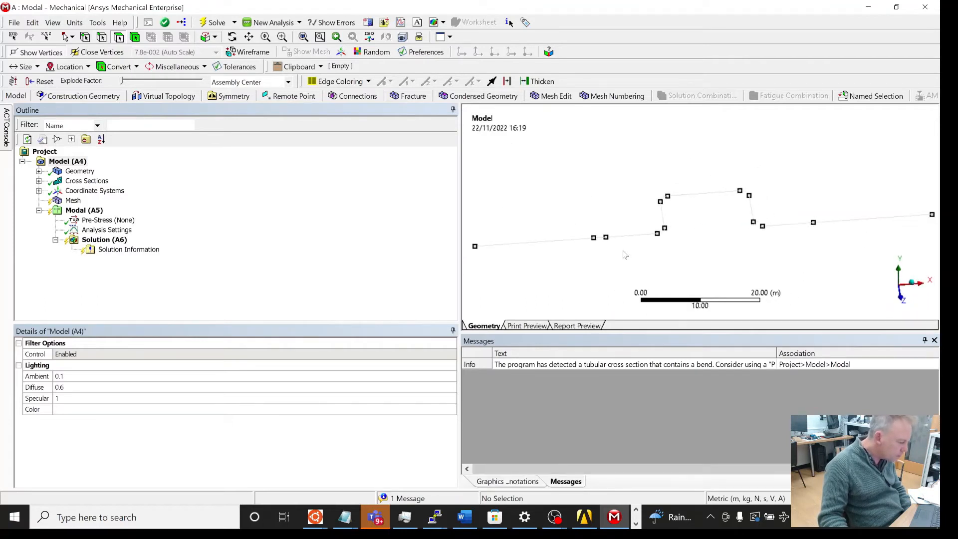
scroll(649, 257, "down", 3)
scroll(653, 252, "up", 3)
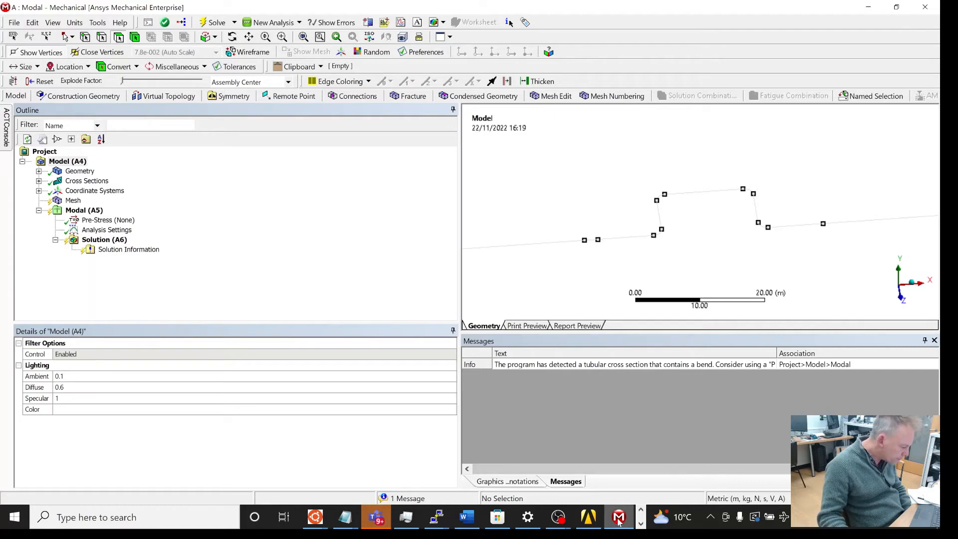
mouse_move(619, 520)
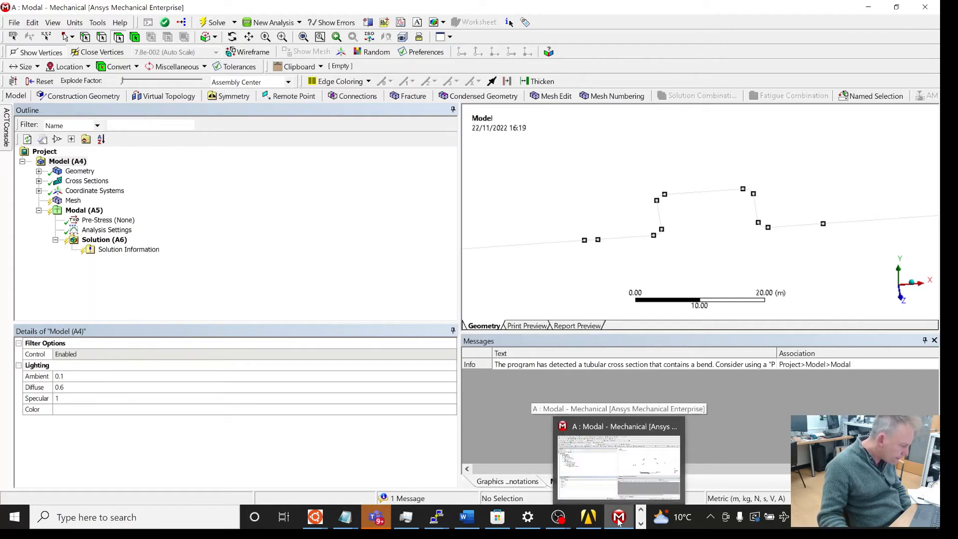
scroll(591, 270, "down", 2)
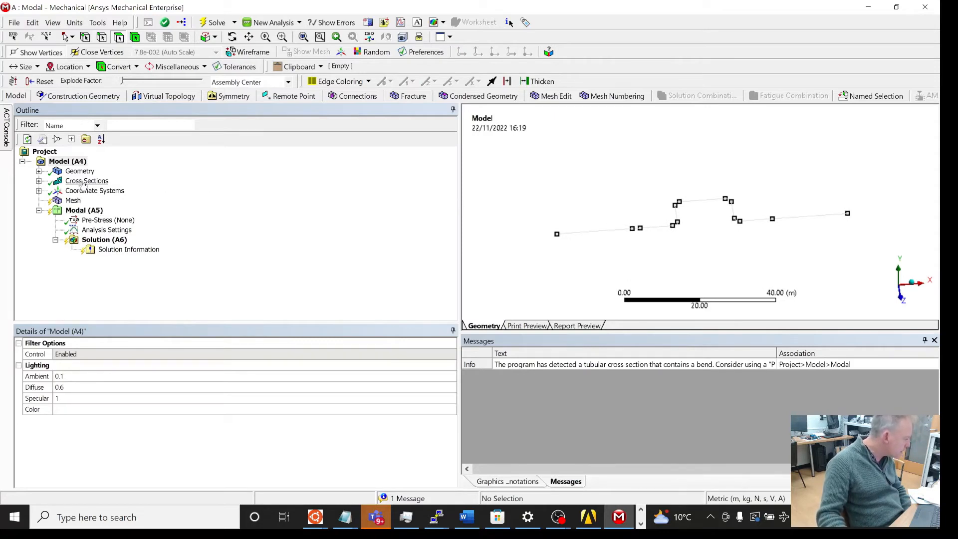
Step: Generate the mesh for the pipe model
left_click(74, 201)
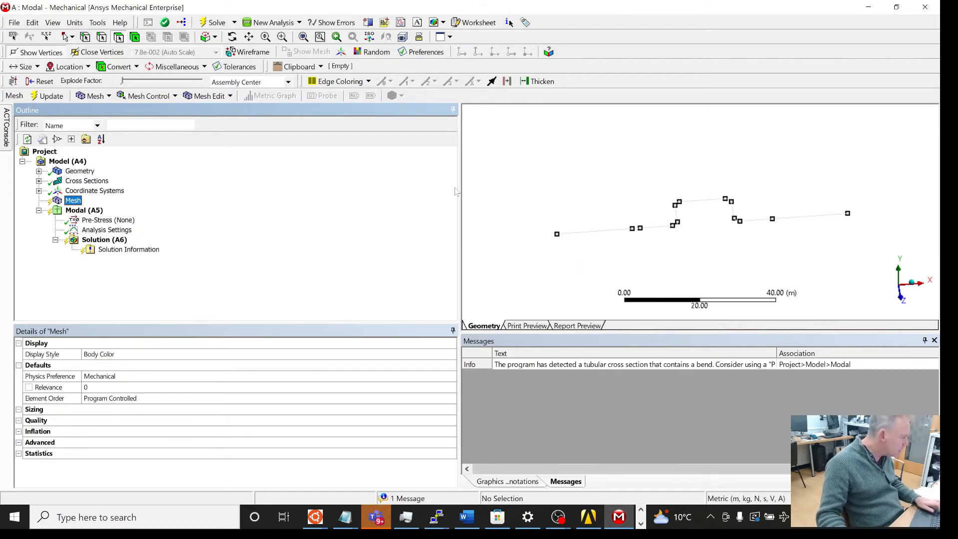
right_click(70, 192)
left_click(73, 201)
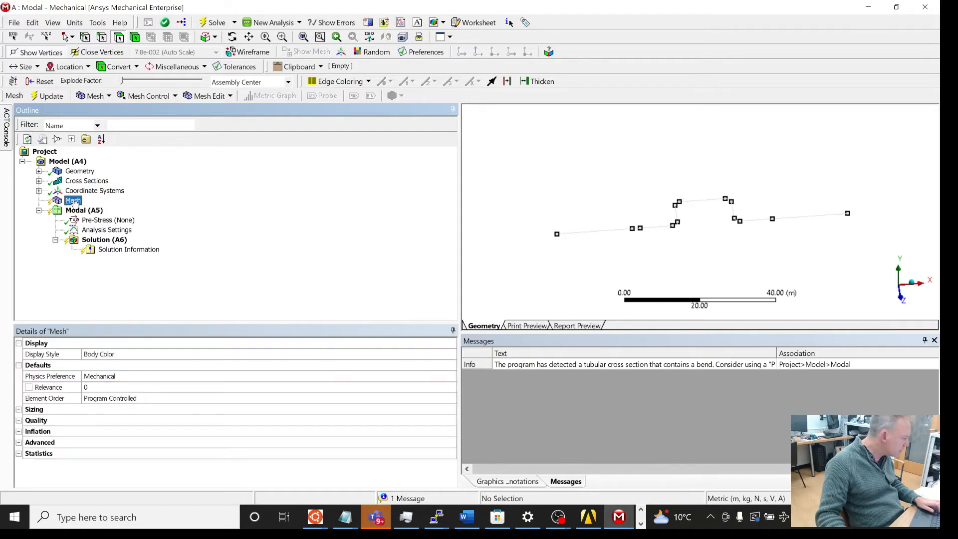
right_click(76, 202)
left_click(105, 243)
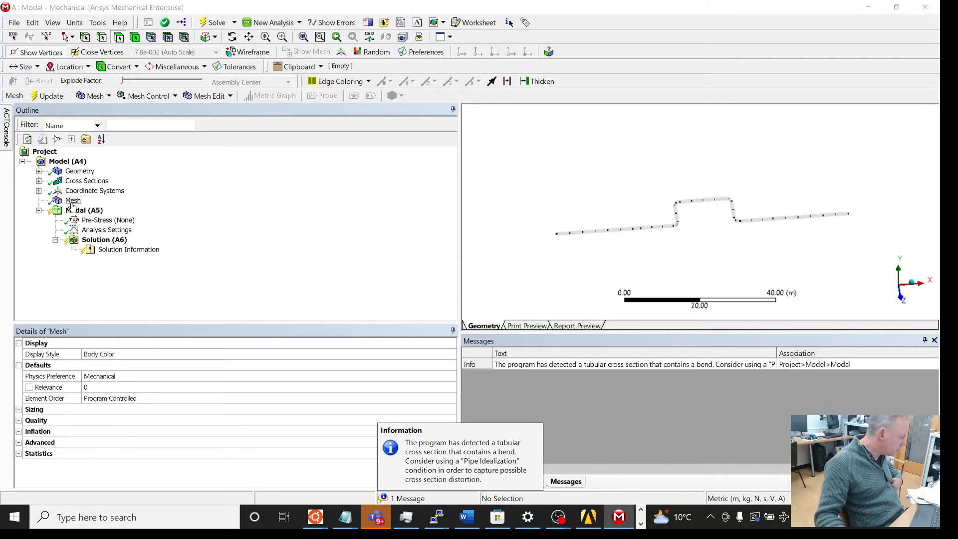
right_click(73, 201)
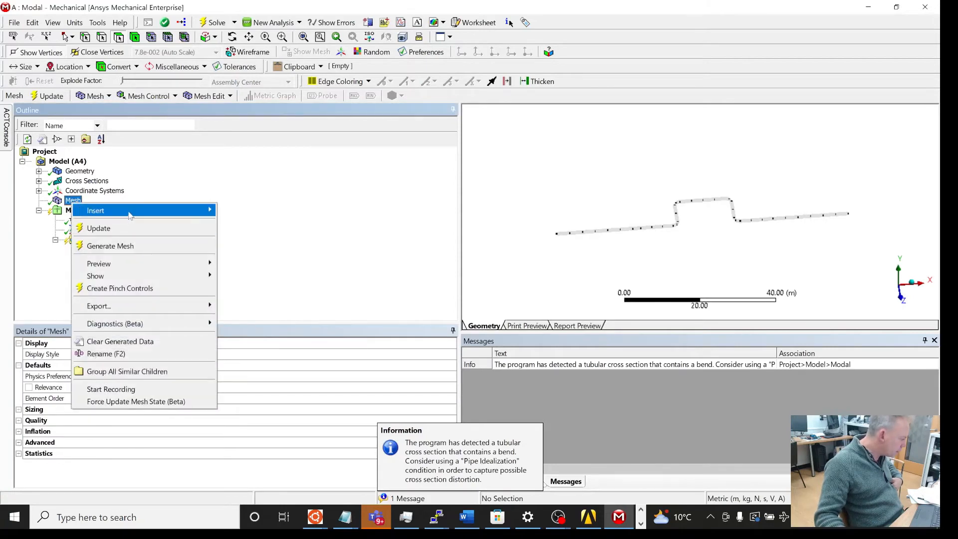
Step: Insert a Sizing mesh control and set its element size to 0.02 m
mouse_move(129, 214)
left_click(281, 230)
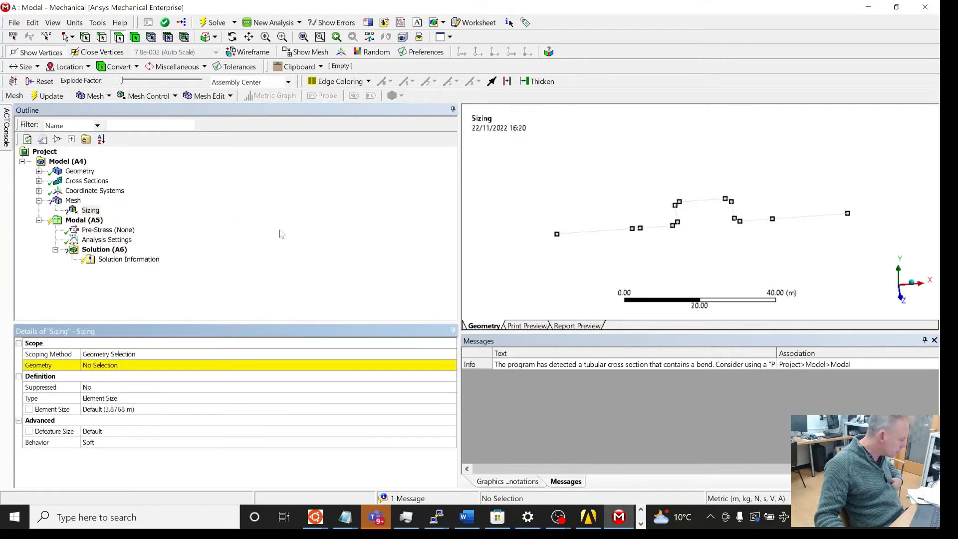
left_click(131, 409)
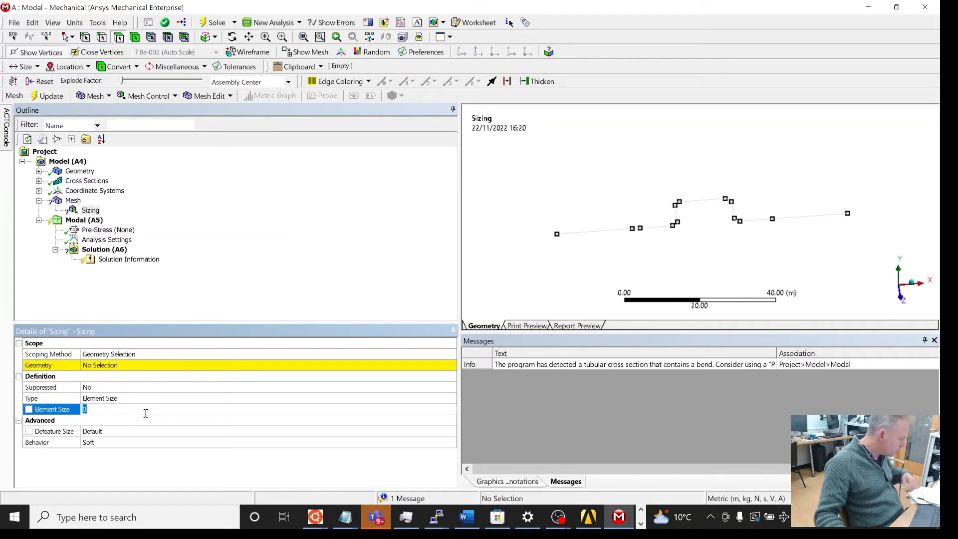
type("0")
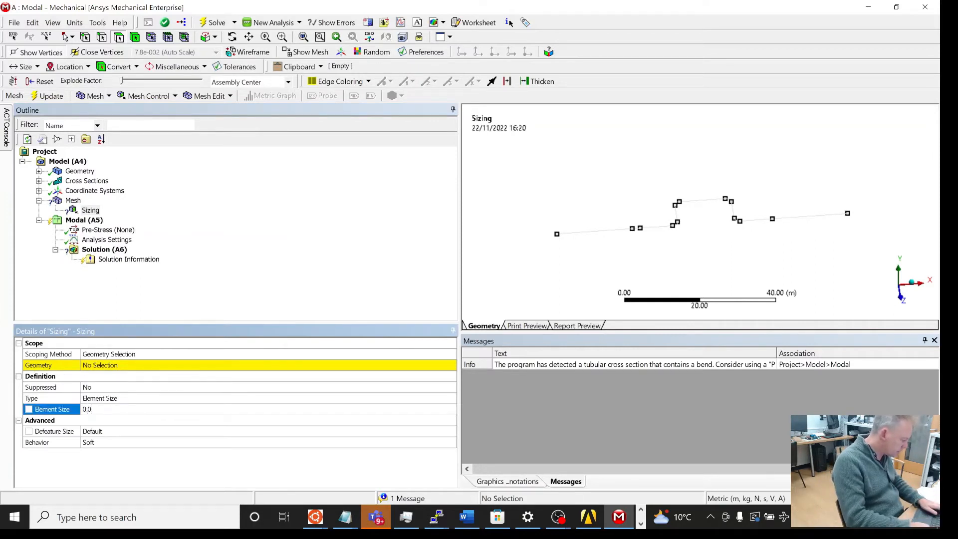
type(".02")
key("Return")
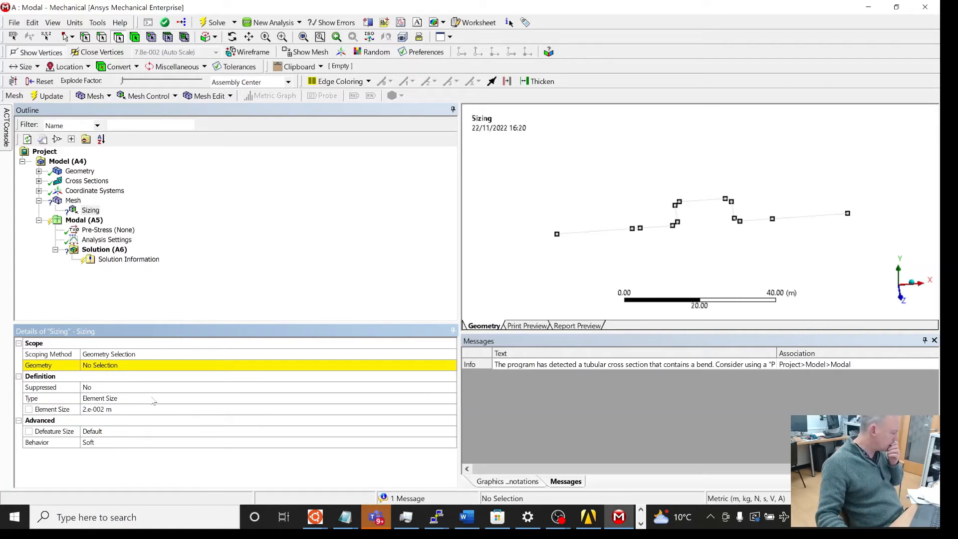
Step: Try to update the mesh
left_click(73, 201)
right_click(73, 201)
mouse_move(94, 211)
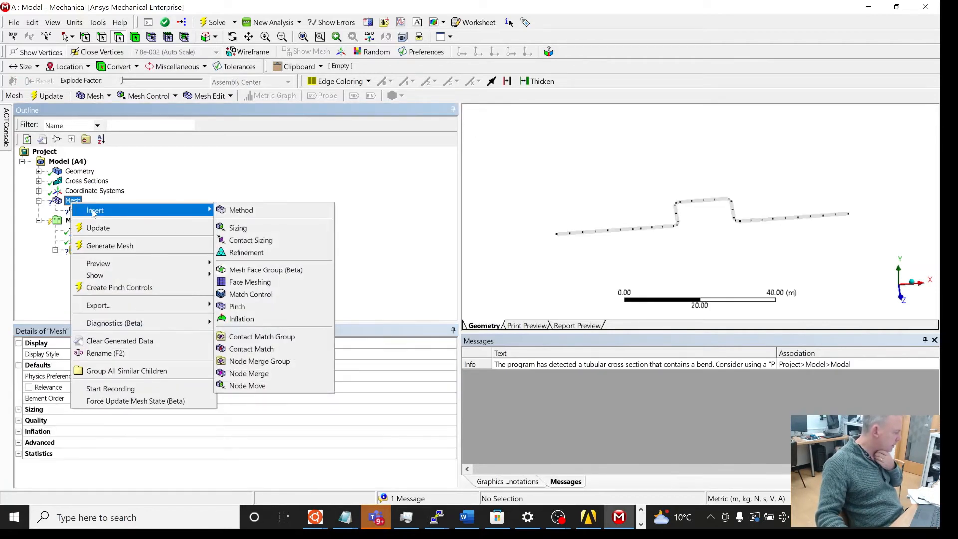
left_click(135, 228)
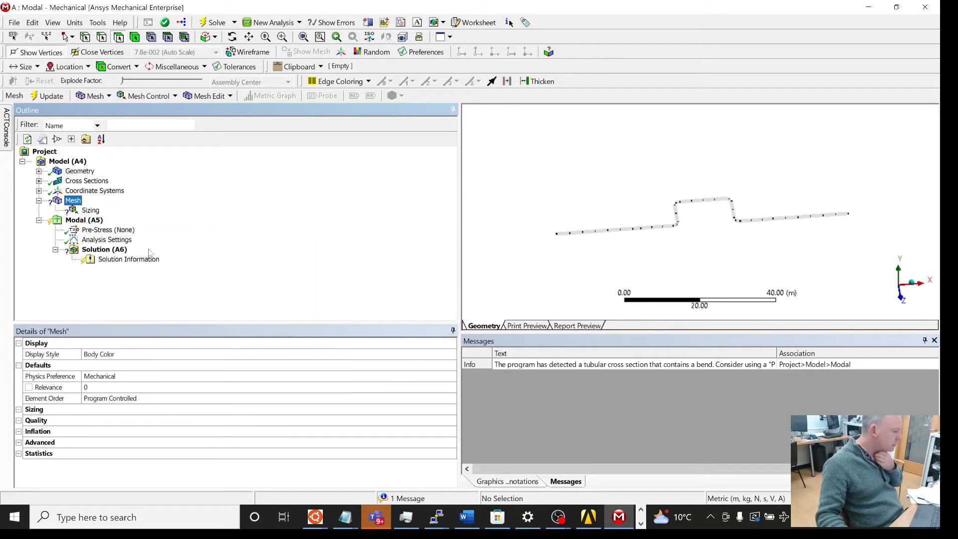
Step: Scope the Sizing control to all 12 edges of the pipe
left_click(86, 210)
right_click(86, 210)
left_click(310, 303)
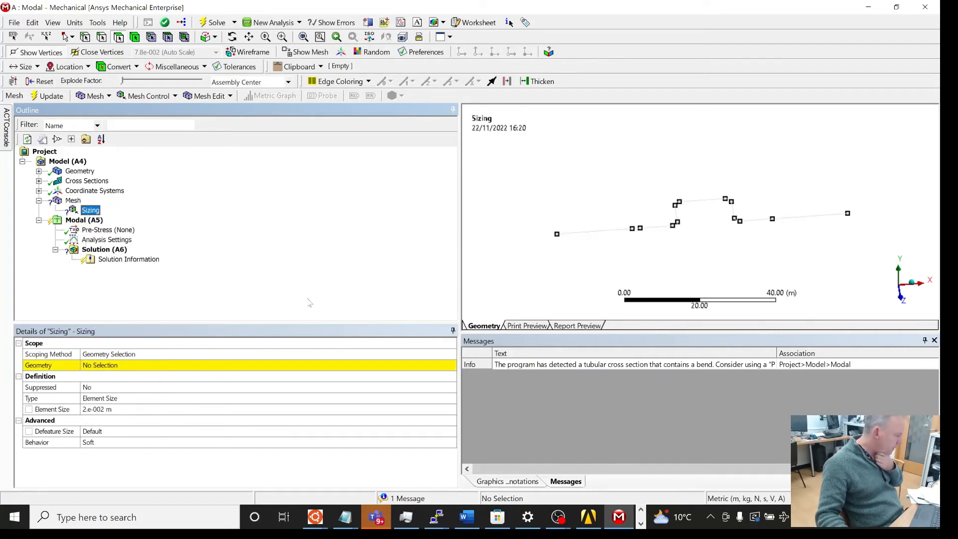
left_click(135, 367)
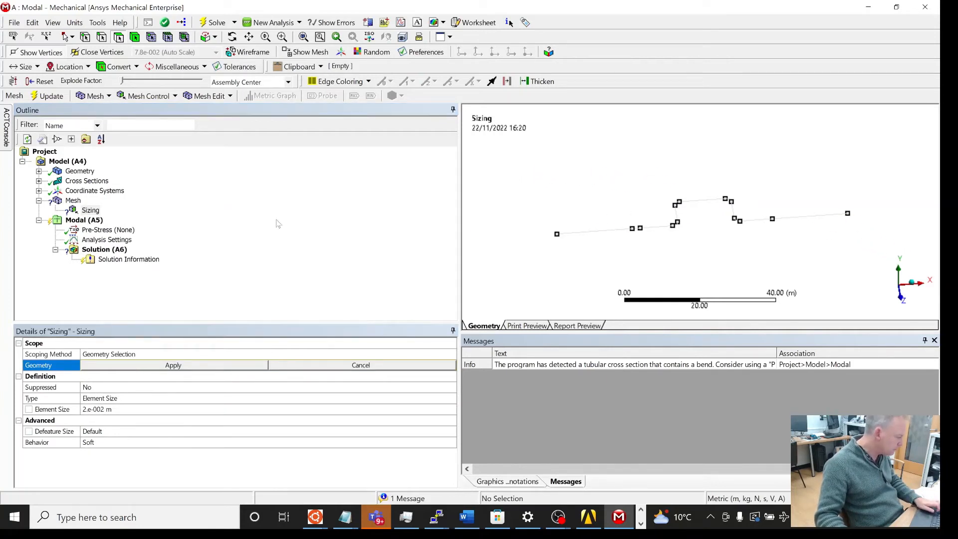
left_click(102, 37)
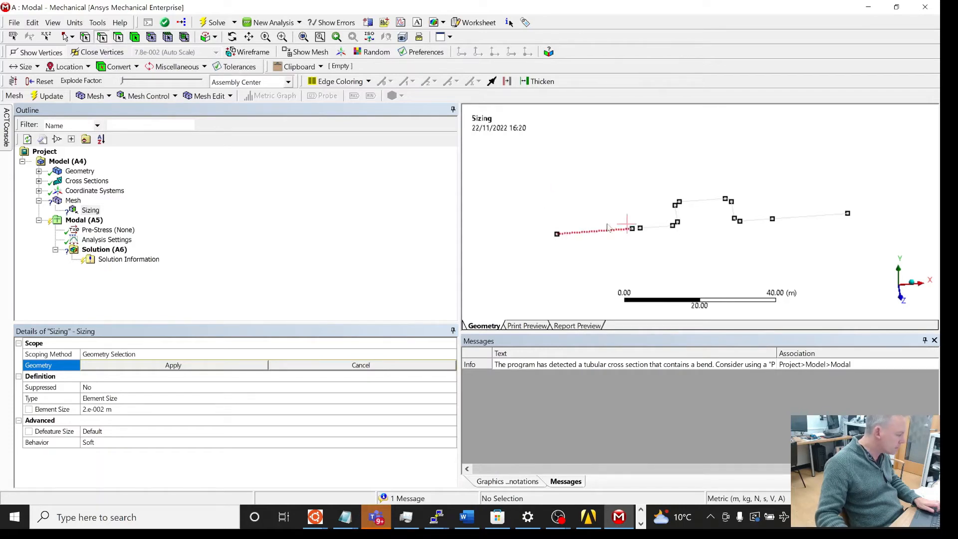
left_click(594, 232)
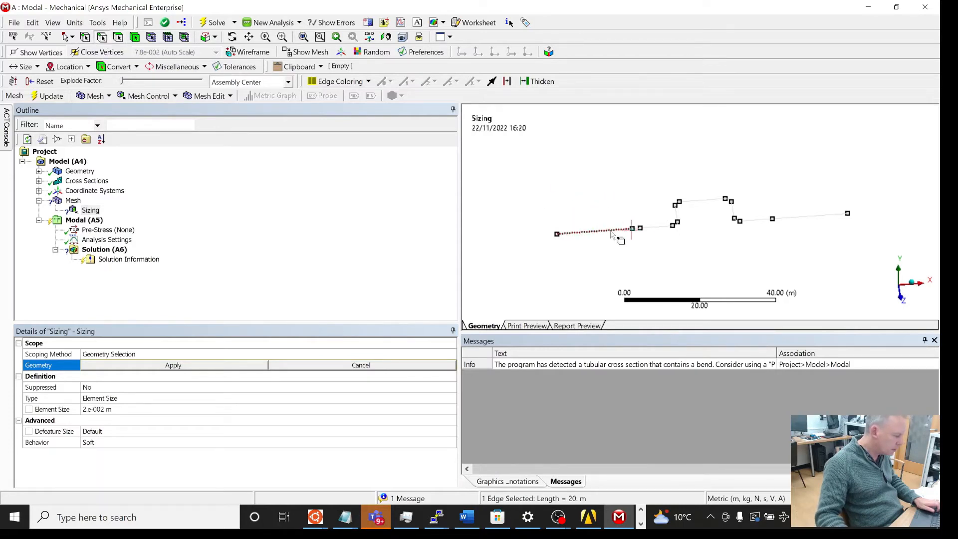
left_click(624, 239)
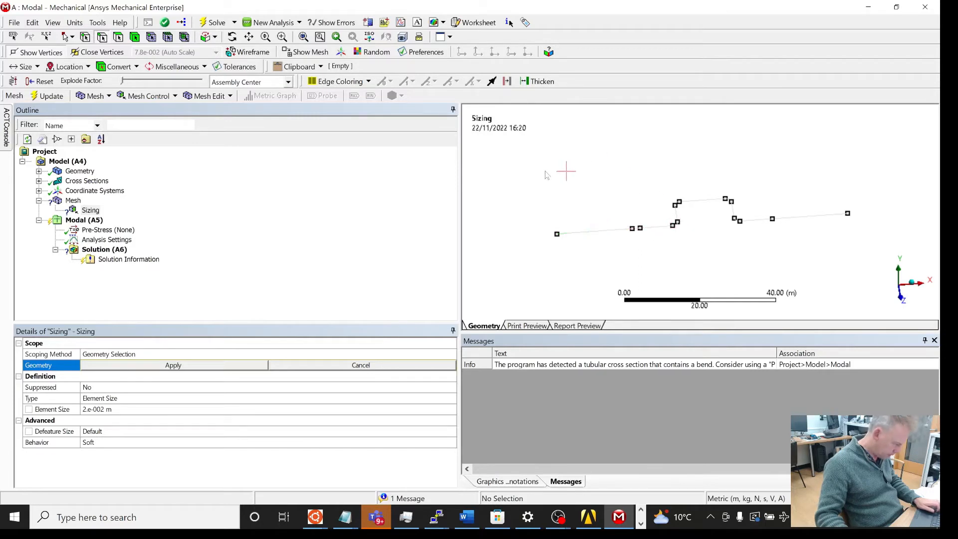
left_click_drag(565, 171, 810, 237)
key("ctrl+a")
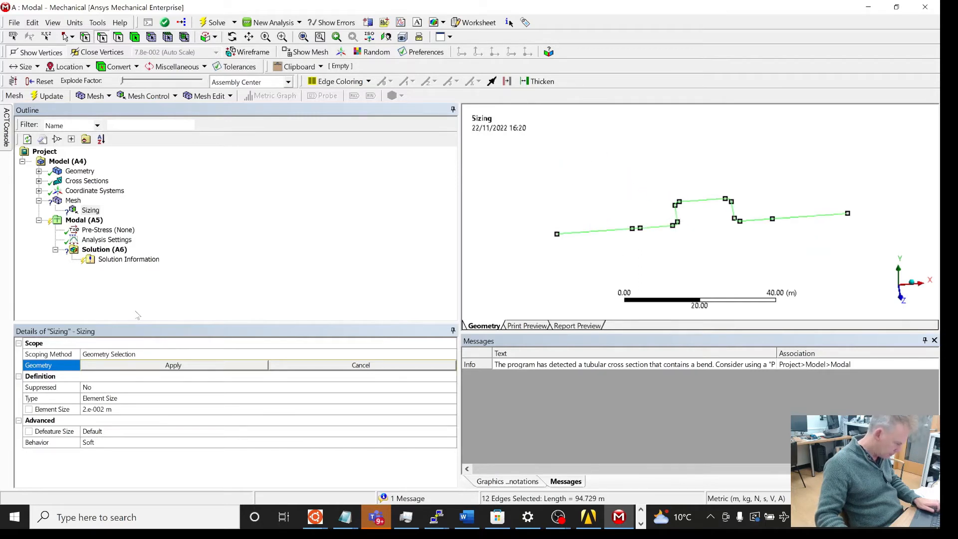
left_click(166, 367)
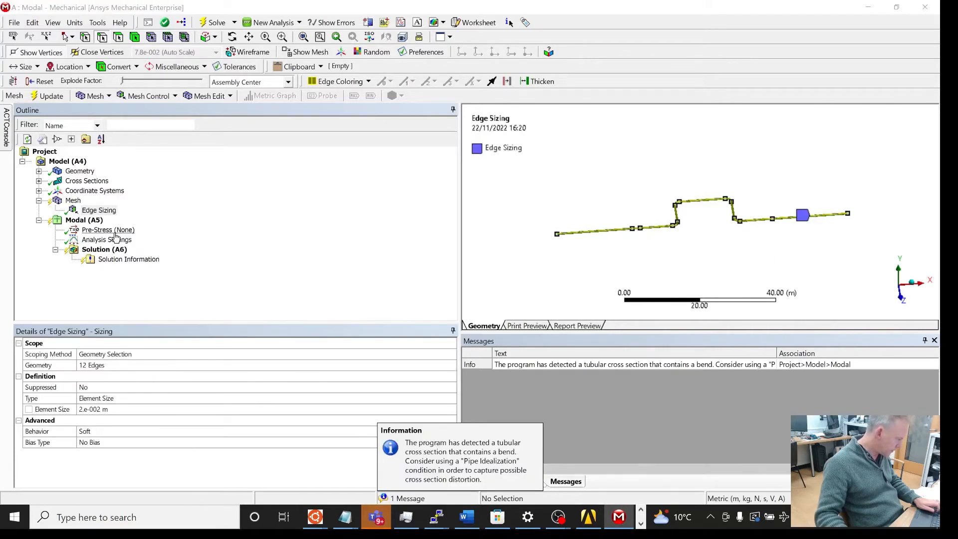
Step: Update the mesh with the edge sizing applied
right_click(74, 200)
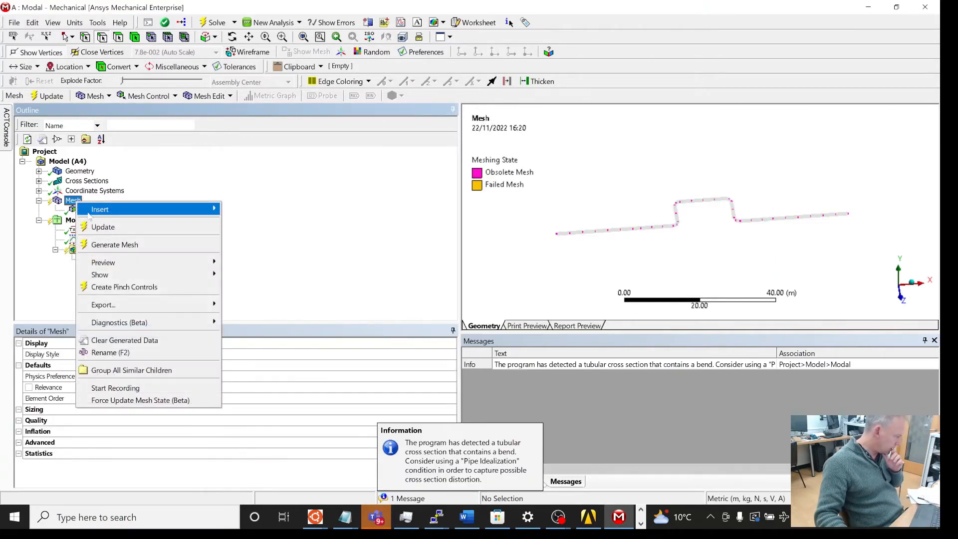
left_click(206, 227)
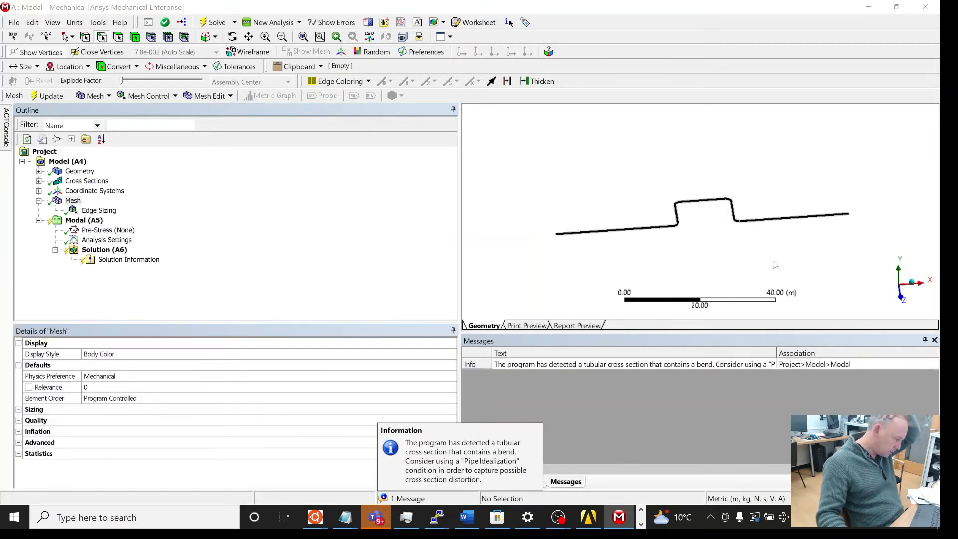
scroll(776, 264, "up", 10)
scroll(774, 261, "down", 6)
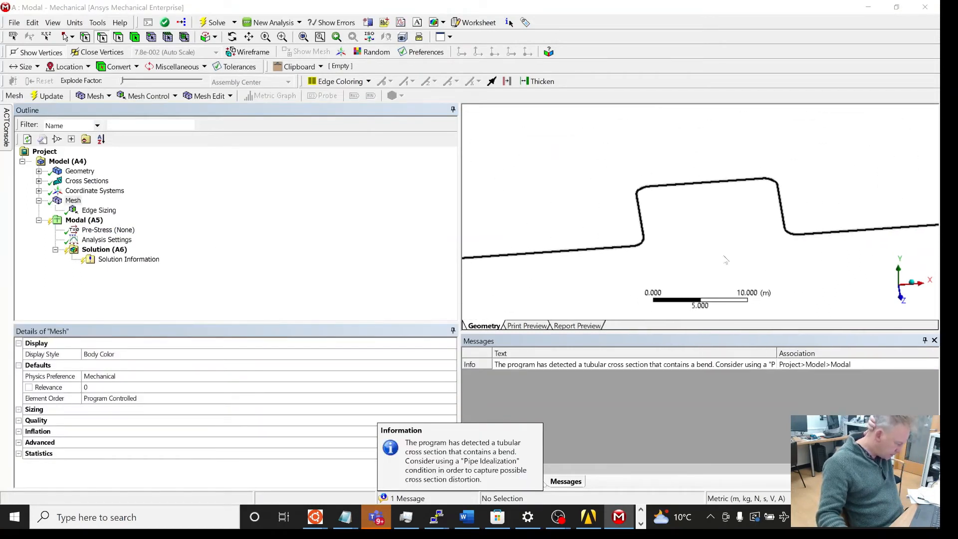
Step: Add a Fixed Support to the Modal analysis on both end vertices of the pipe
left_click(91, 221)
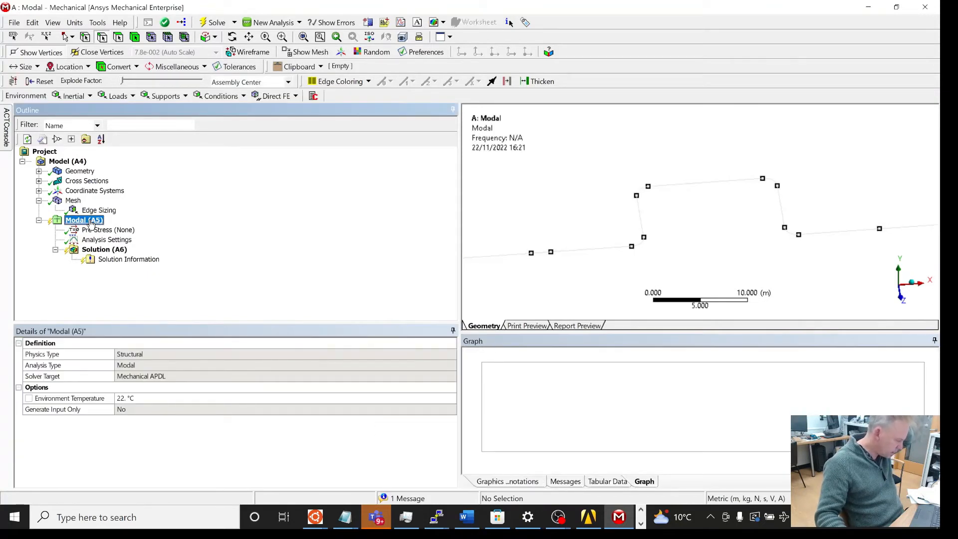
scroll(559, 268, "down", 3)
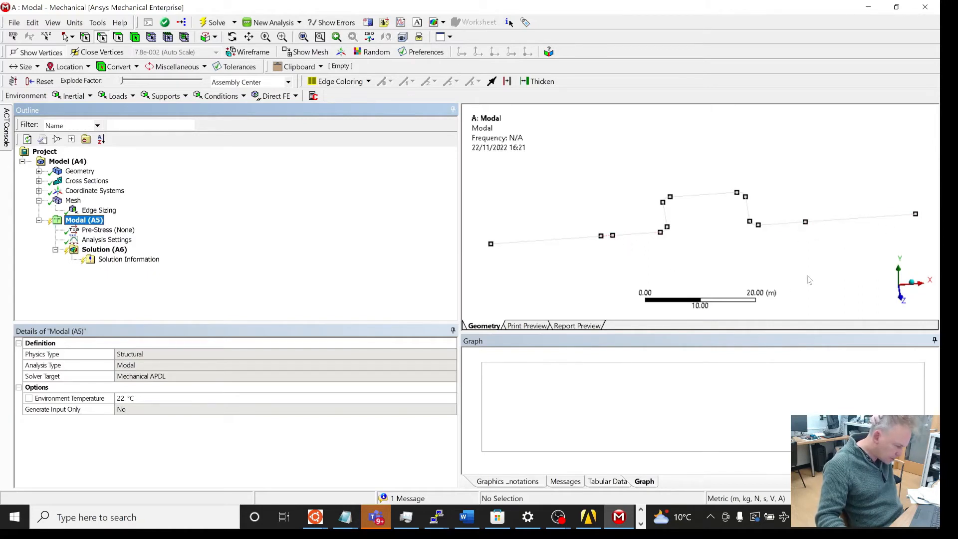
middle_click_drag(800, 265, 745, 297)
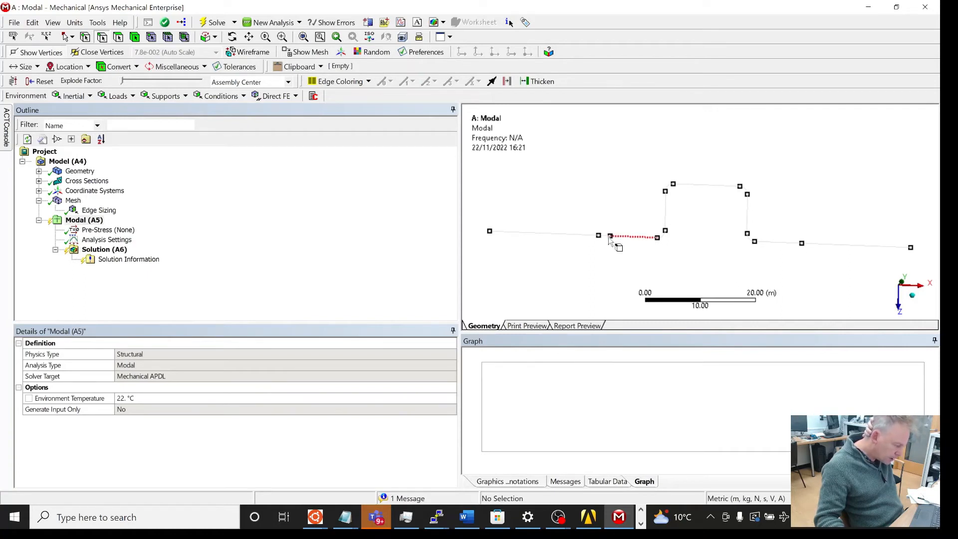
right_click(75, 220)
mouse_move(110, 230)
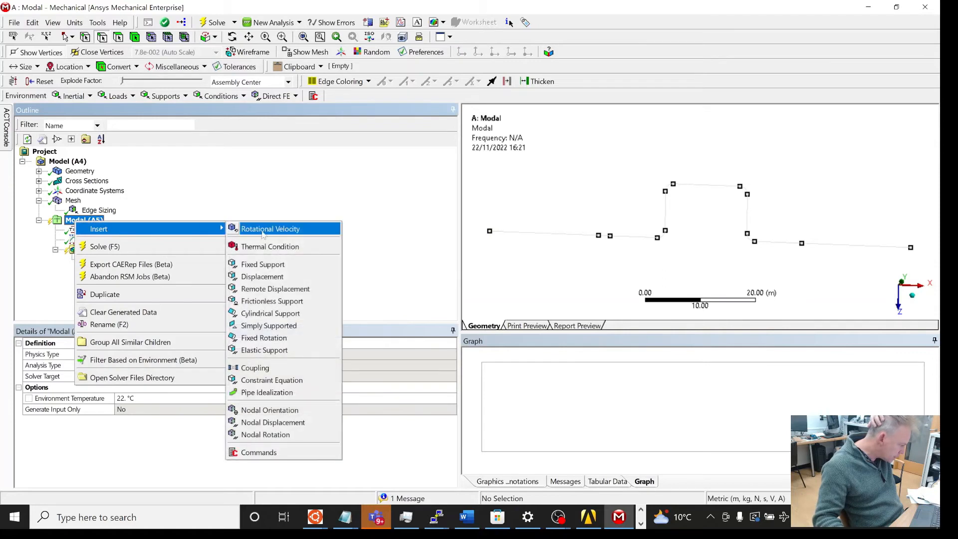
left_click(280, 264)
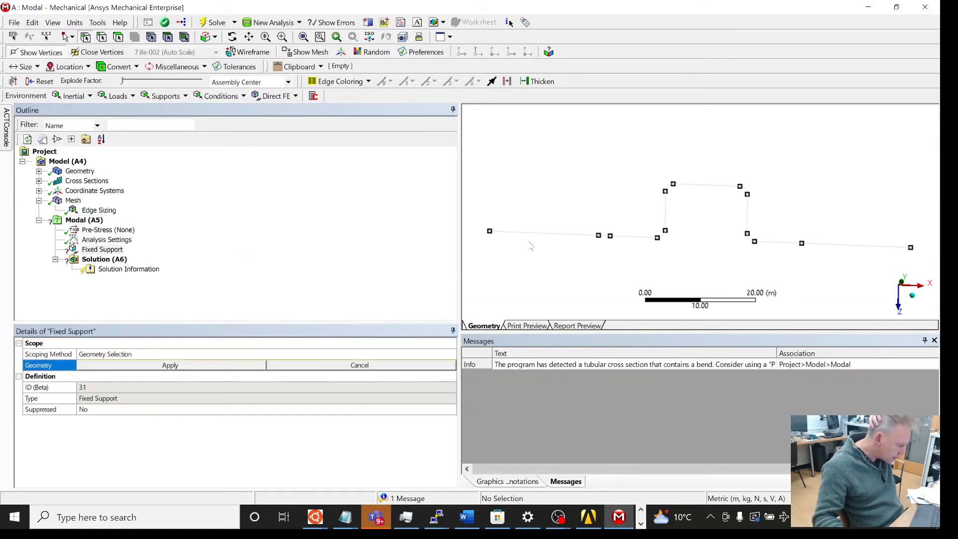
left_click(492, 234)
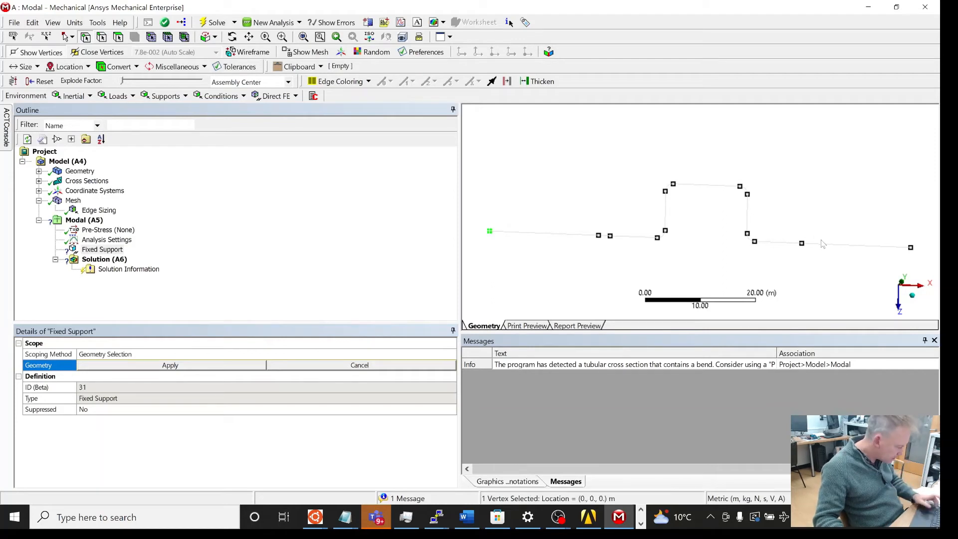
left_click(911, 248, "ctrl")
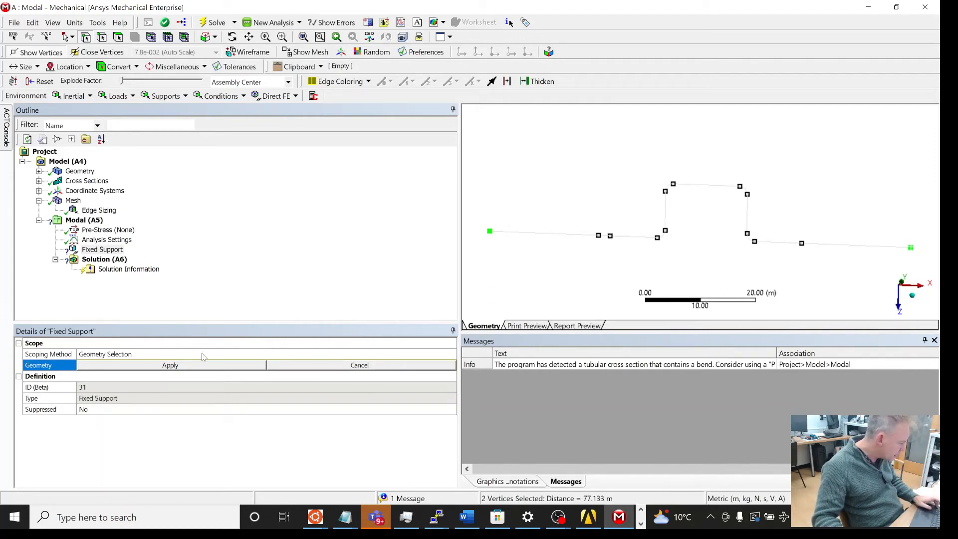
left_click(211, 366)
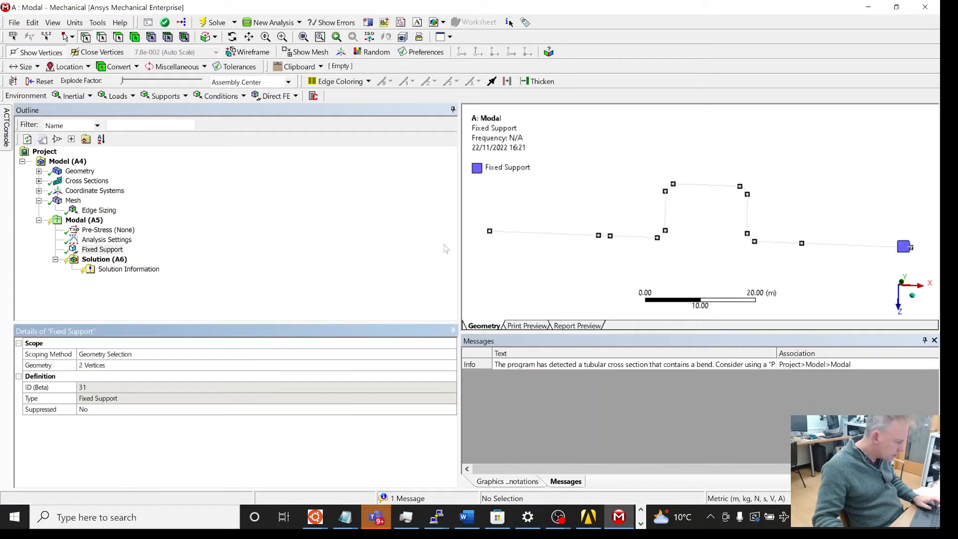
Step: Insert a Displacement support scoped to the pipe's start vertex
left_click(490, 235)
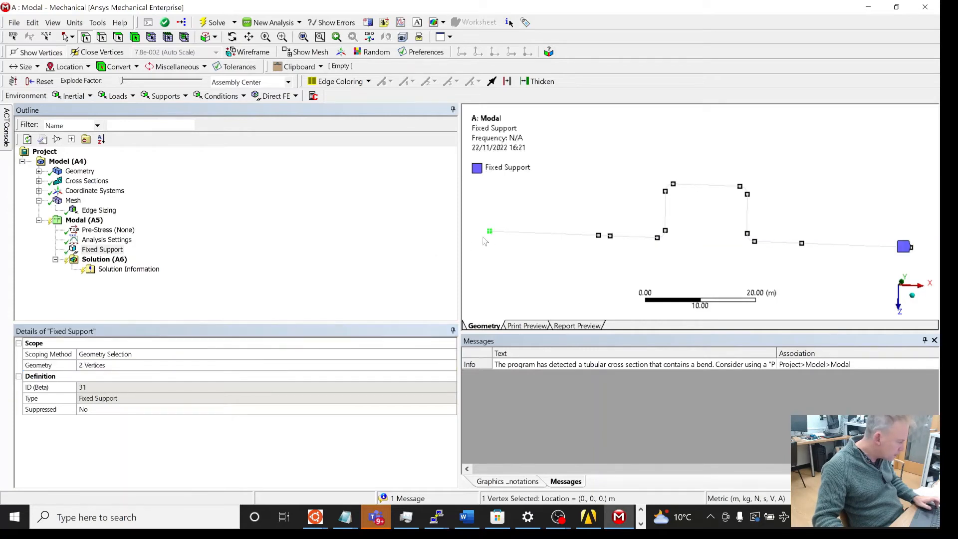
left_click(102, 249)
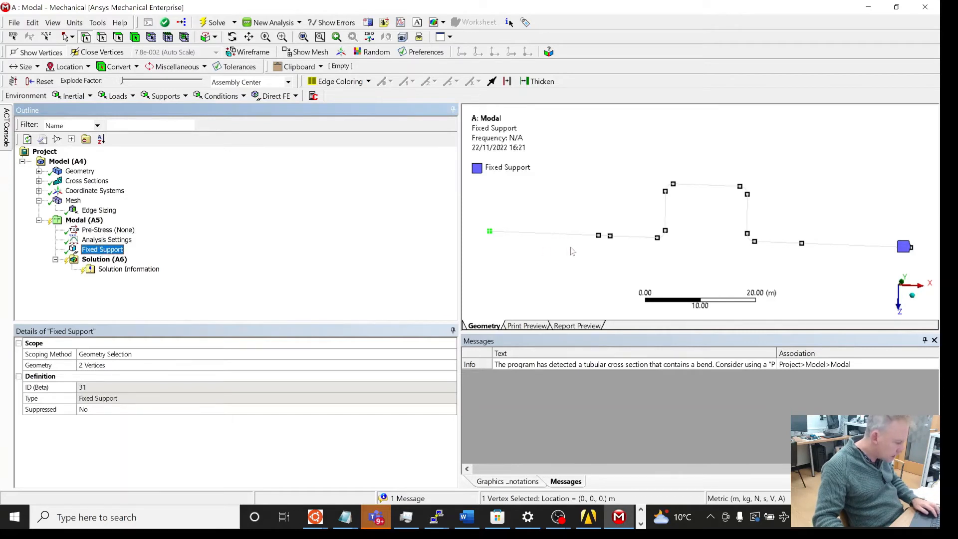
left_click(585, 250)
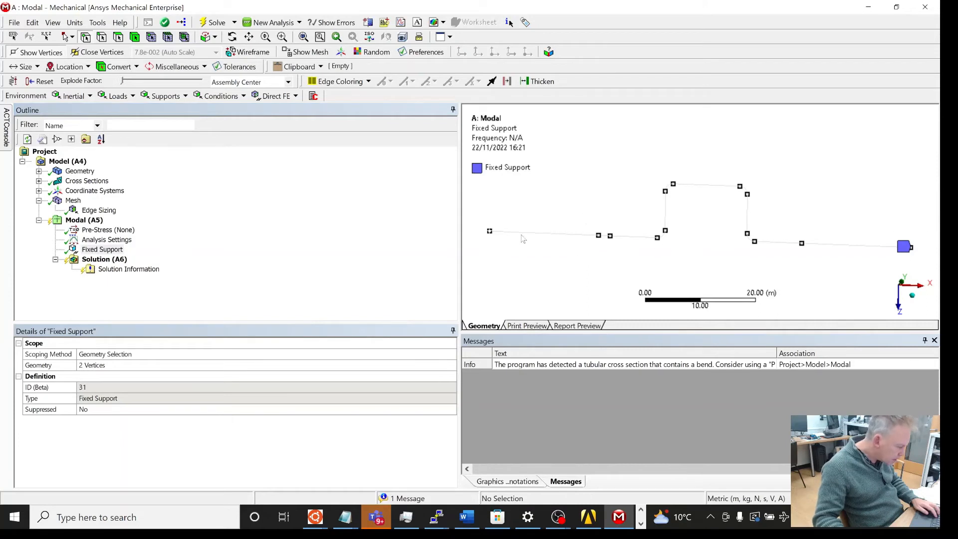
left_click(489, 233)
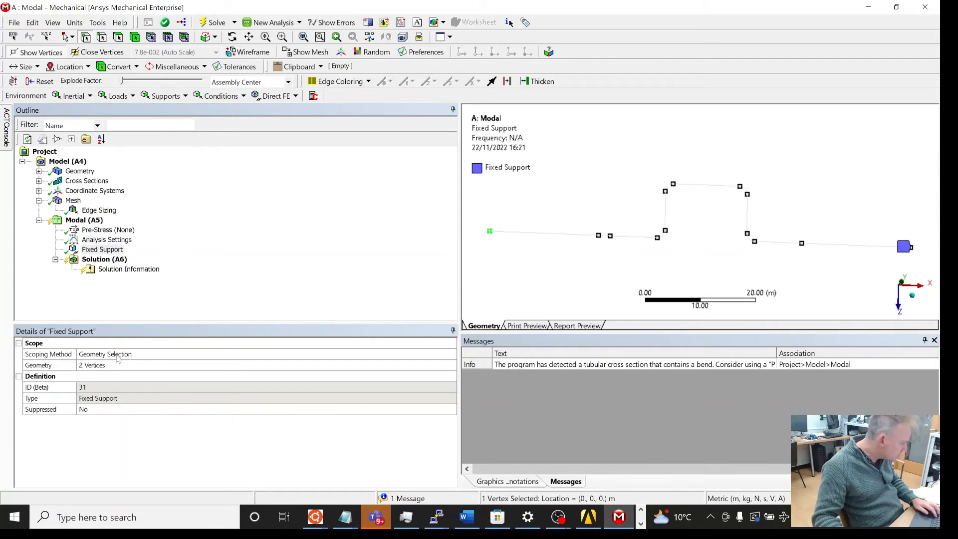
left_click(93, 223)
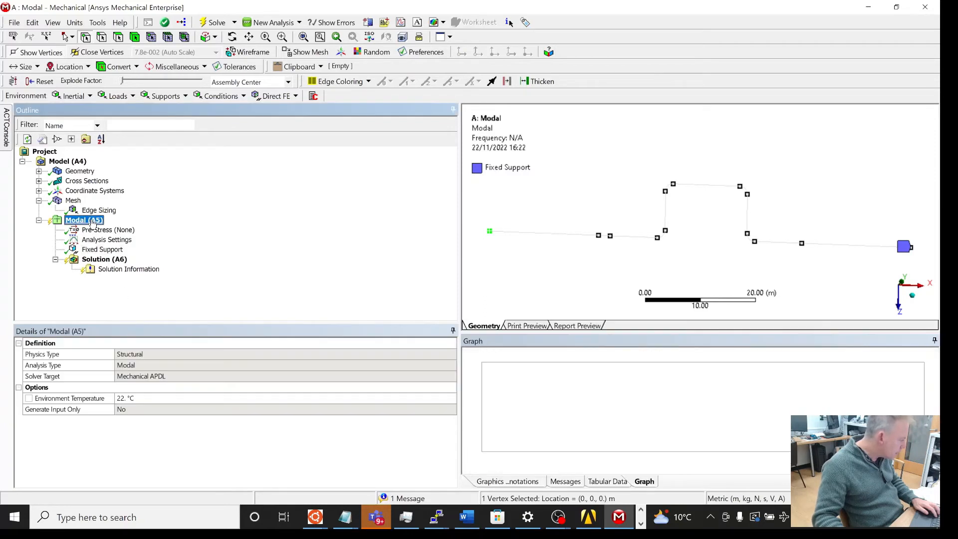
right_click(93, 221)
mouse_move(115, 228)
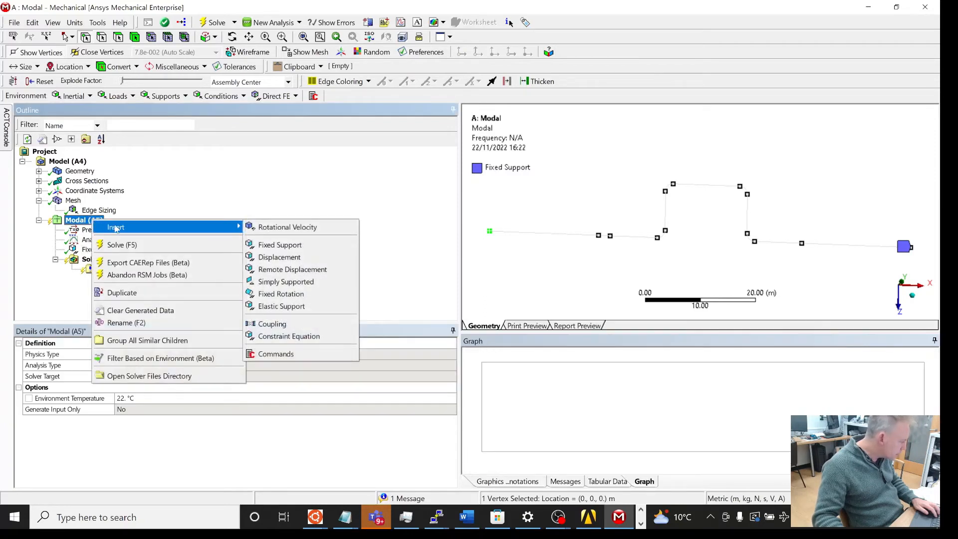
left_click(281, 257)
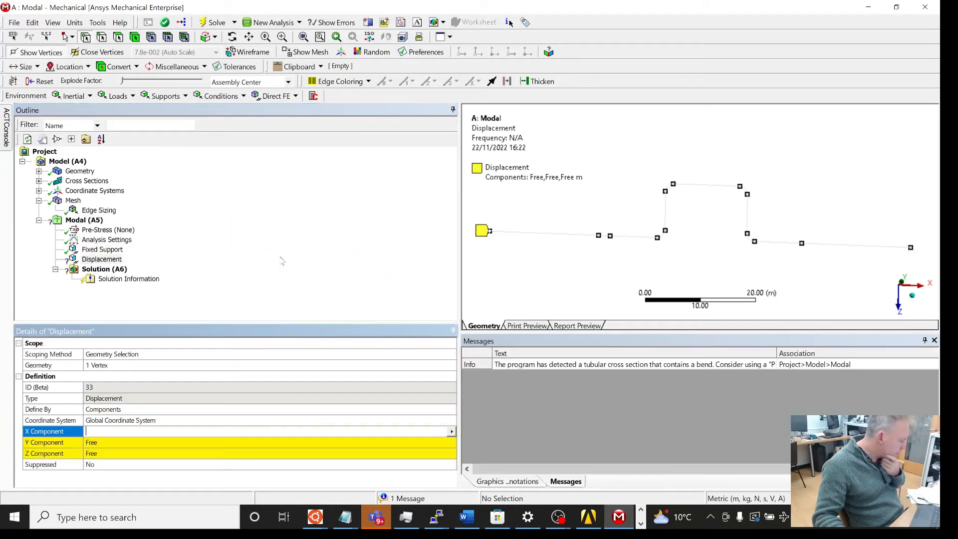
Step: Constrain the displacement support's Y and Z components to 0 m, keeping X free
left_click(611, 236)
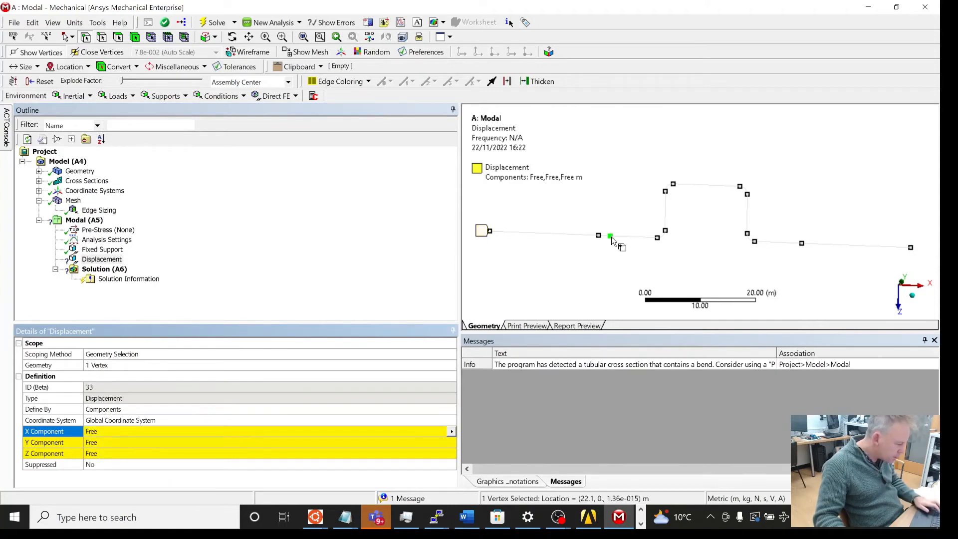
left_click(802, 244, "ctrl")
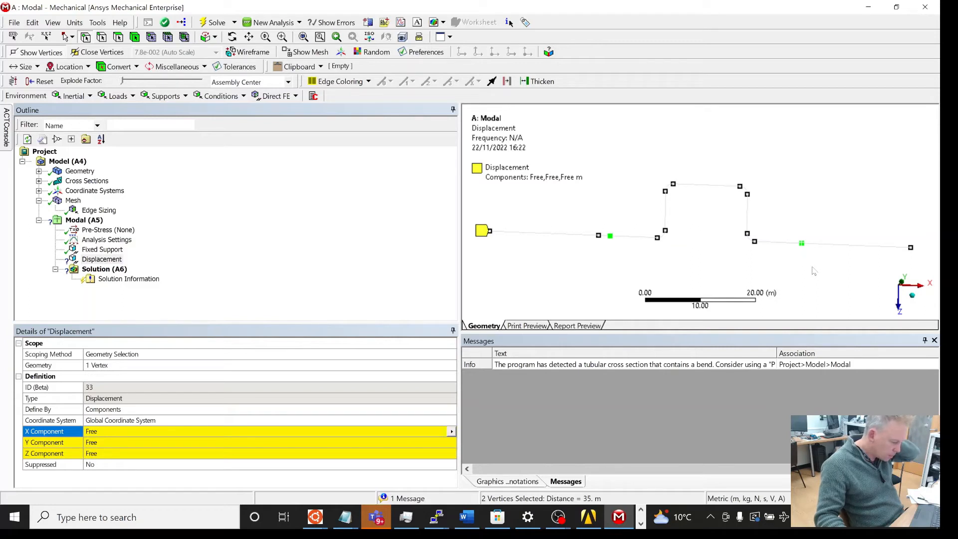
left_click(103, 442)
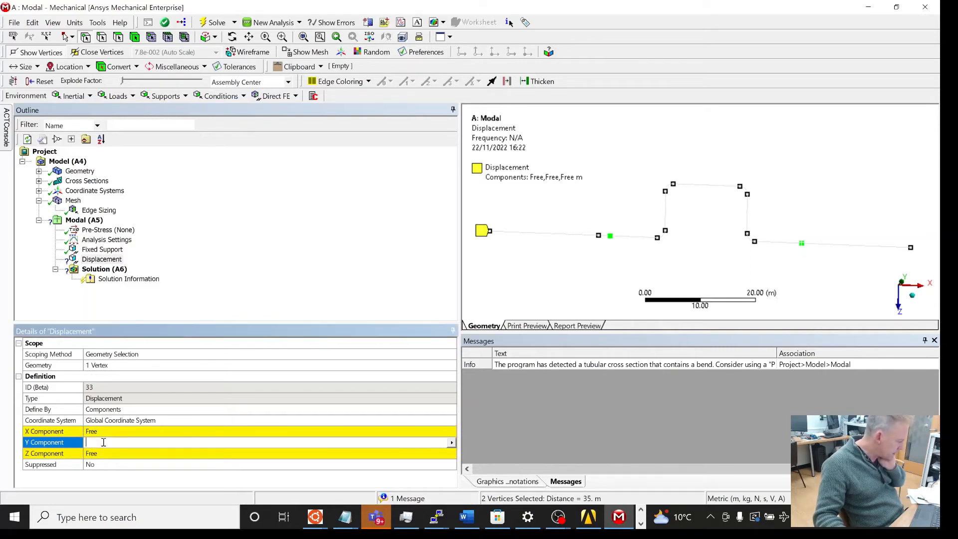
left_click(452, 443)
left_click(471, 451)
left_click(455, 457)
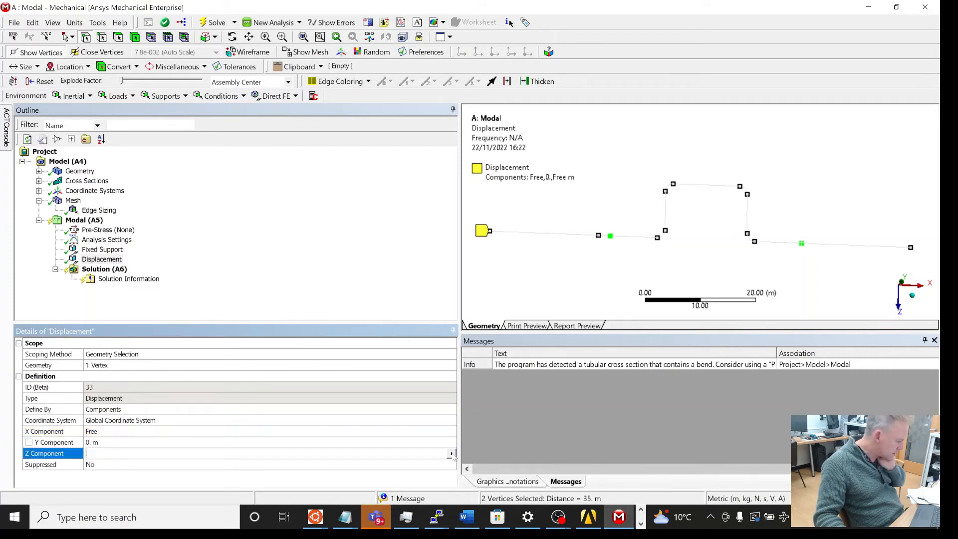
left_click(452, 453)
left_click(474, 460)
left_click(277, 304)
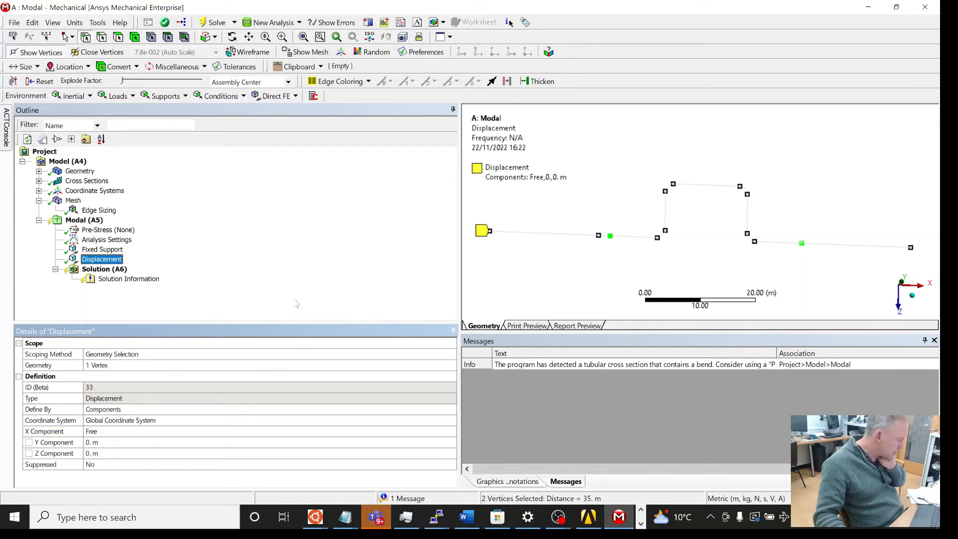
Step: Solve the Modal analysis and open its solution results
left_click(82, 220)
right_click(75, 221)
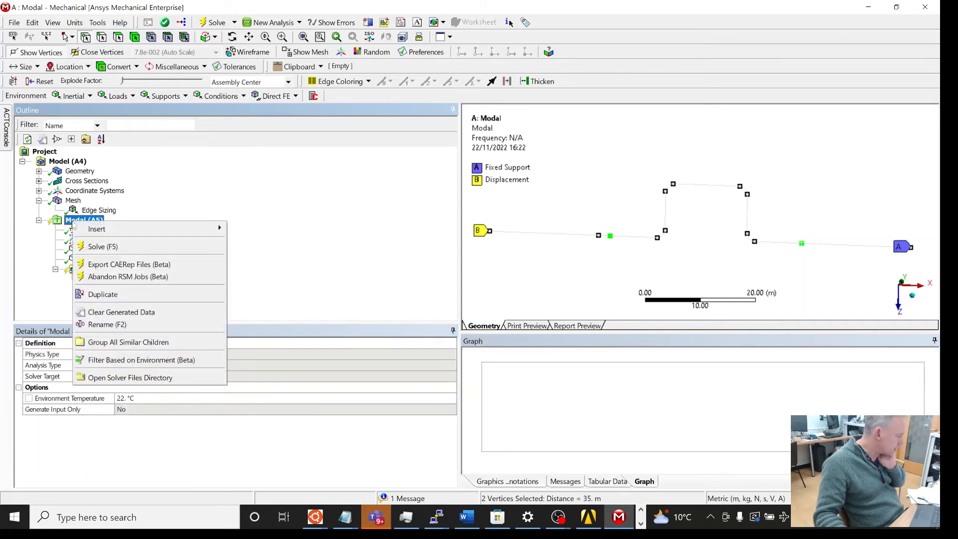
left_click(120, 246)
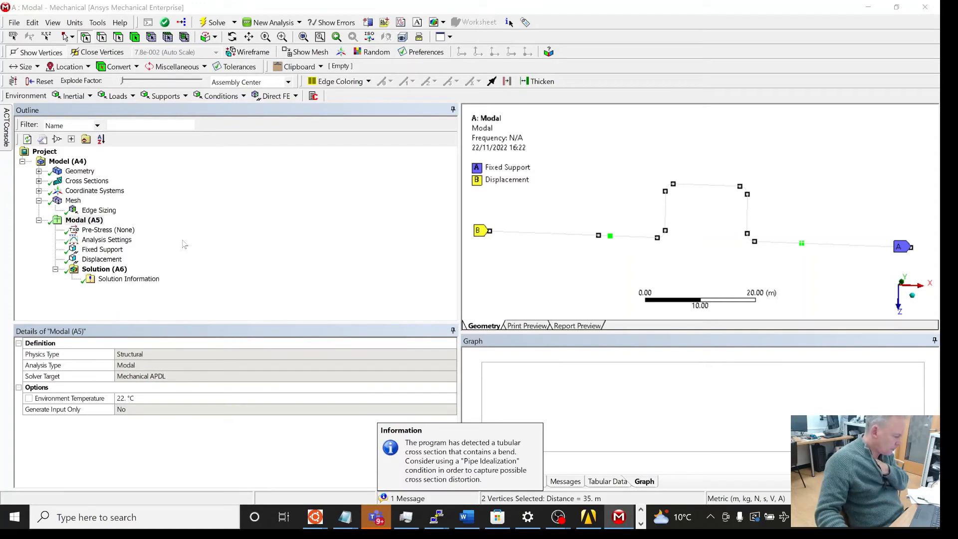
left_click(102, 269)
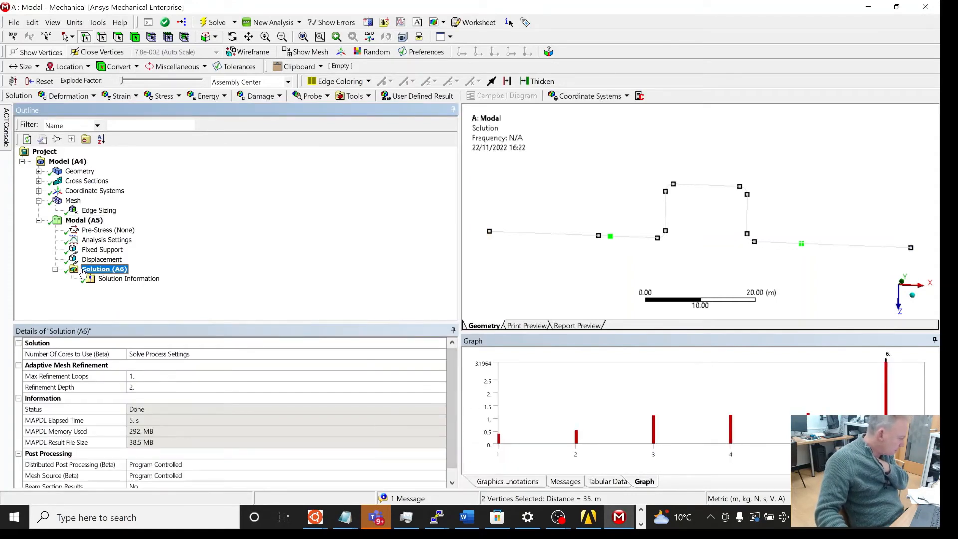
Step: Set the analysis settings' Max Modes to Find to 20
left_click(107, 239)
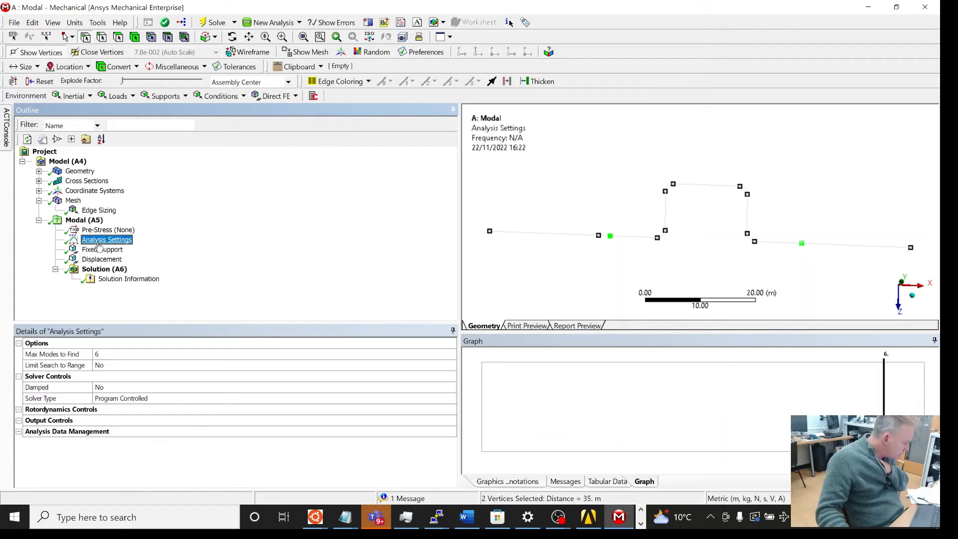
left_click(113, 353)
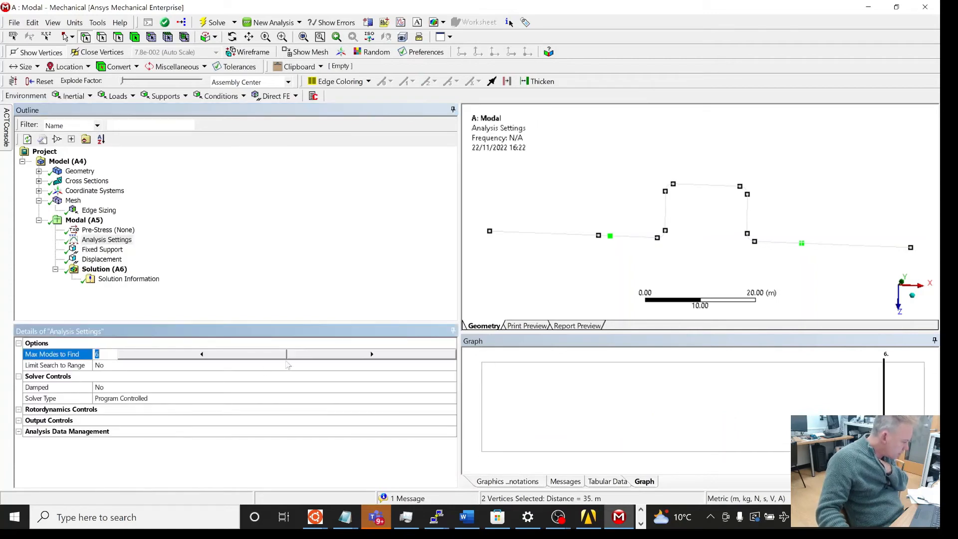
type("14")
key("BackSpace")
key("BackSpace")
type("20")
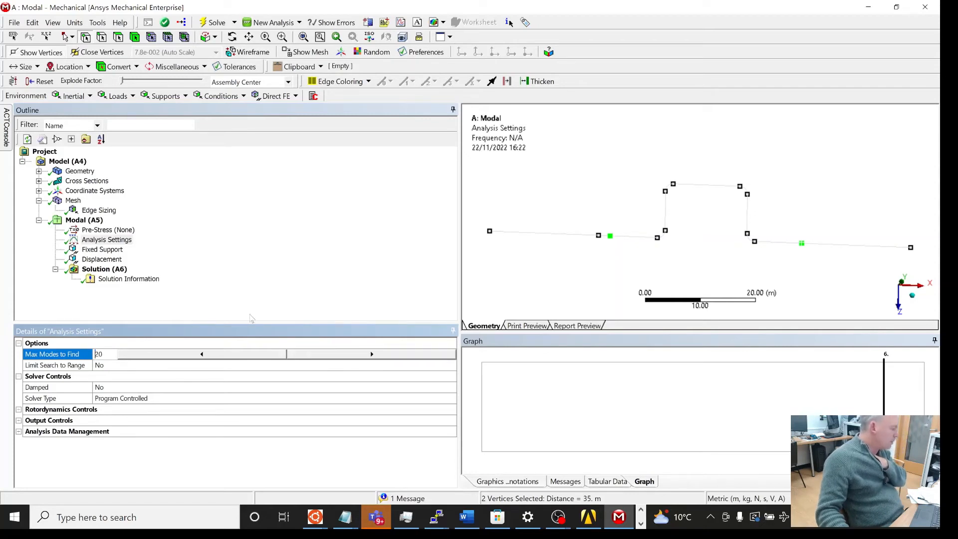
Step: Re-solve the Modal analysis with 20 modes and open the solution and its solver output
right_click(84, 220)
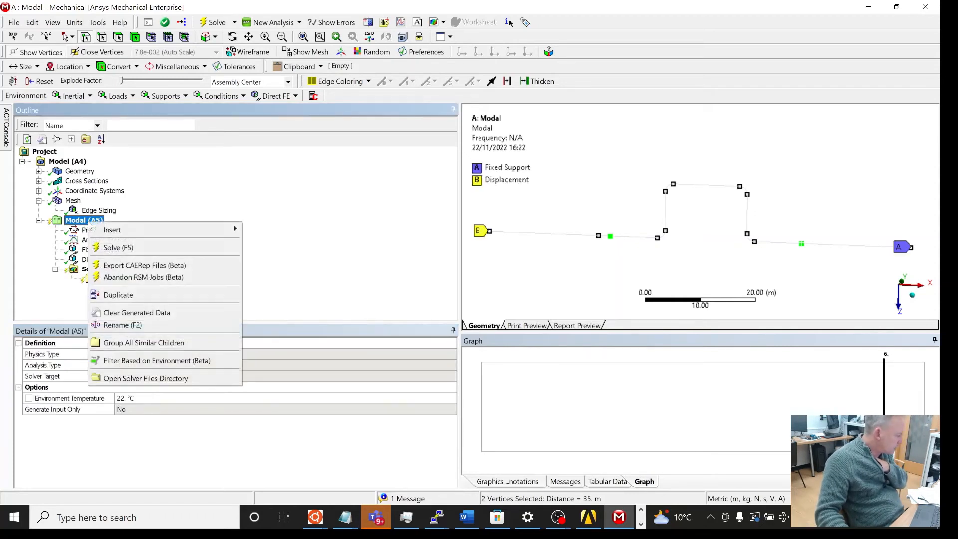
left_click(112, 248)
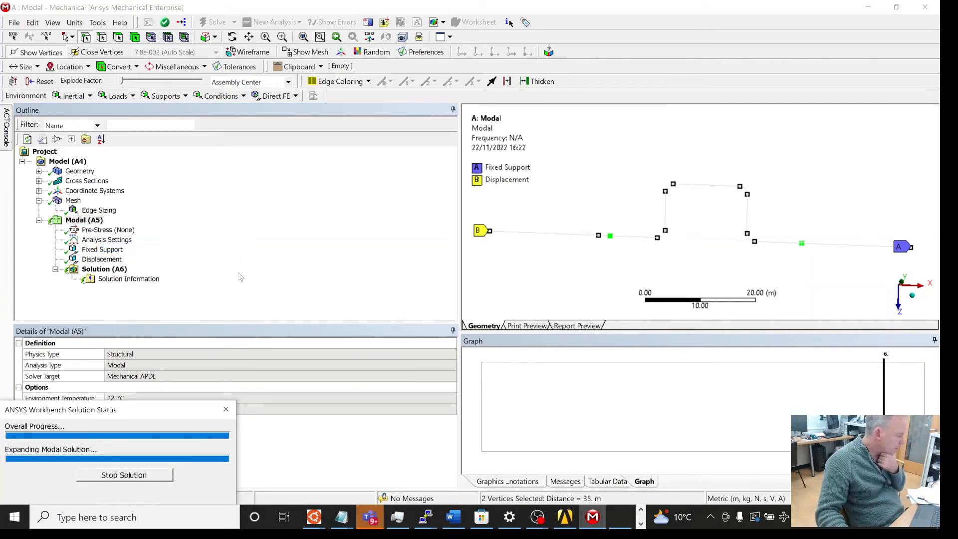
left_click(106, 278)
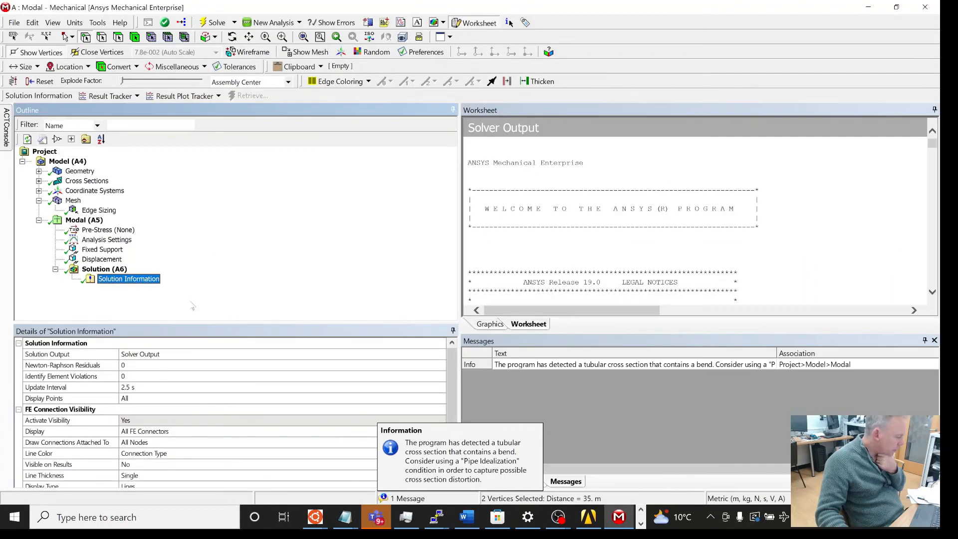
left_click(108, 268)
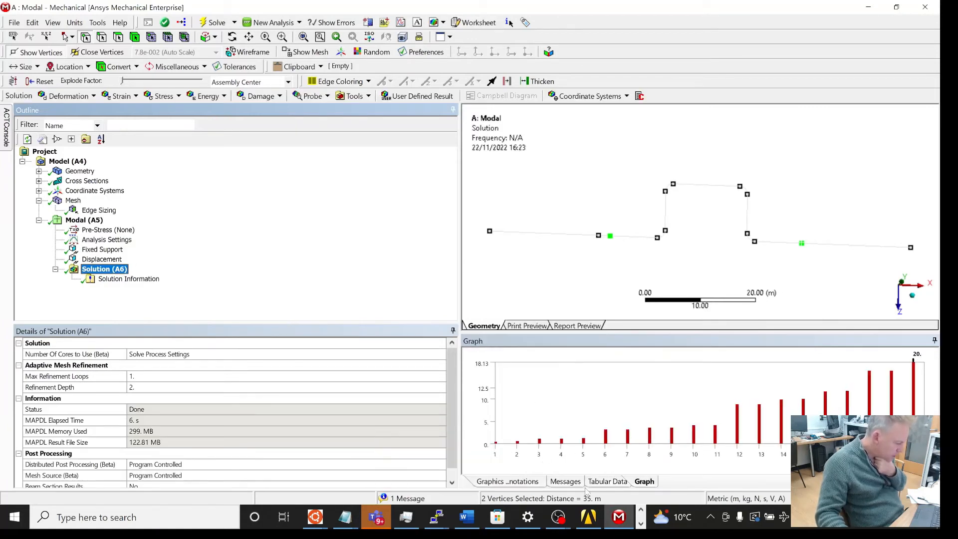
Step: Review the tabular list of natural frequencies for all modes
left_click(607, 482)
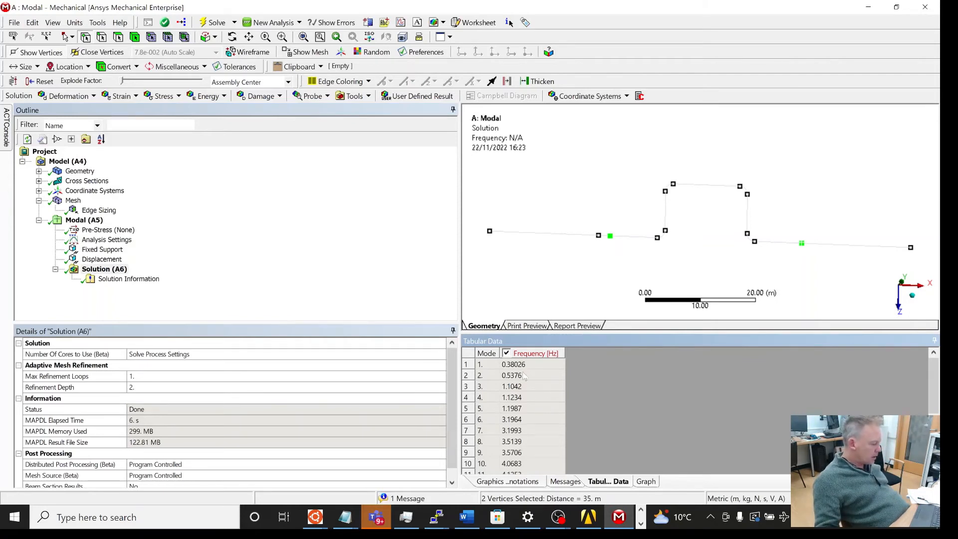
left_click(517, 442)
left_click(521, 453)
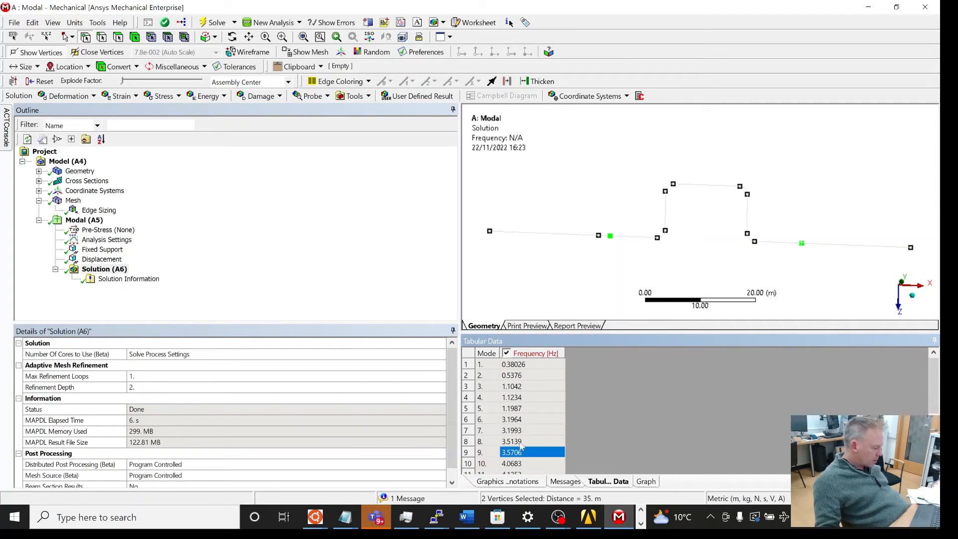
left_click(521, 443)
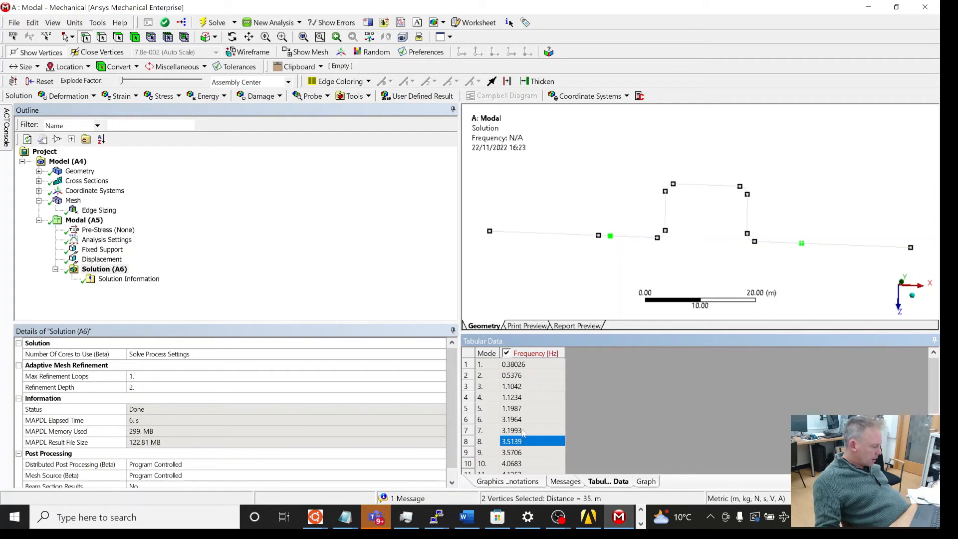
left_click(522, 431)
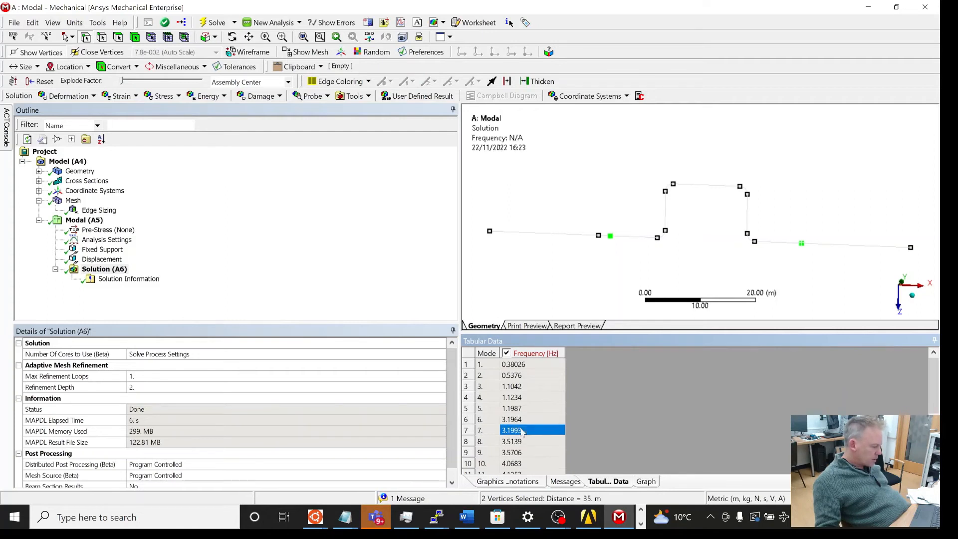
scroll(530, 430, "down", 1)
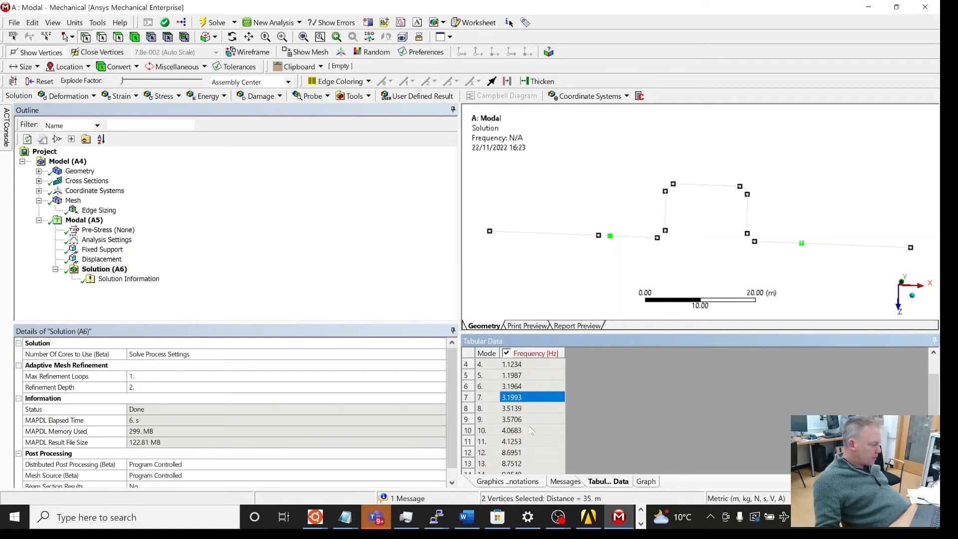
scroll(532, 430, "down", 2)
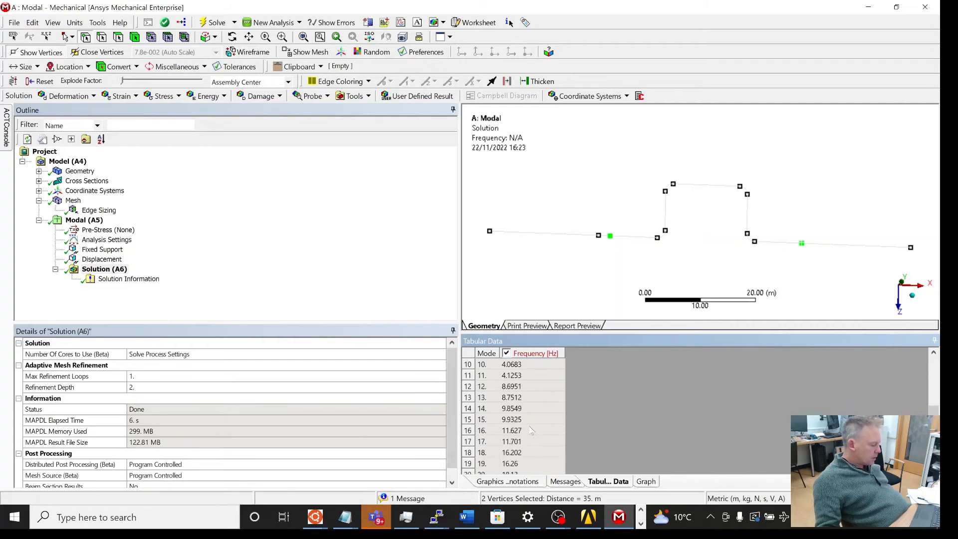
left_click(519, 456)
left_click(522, 464)
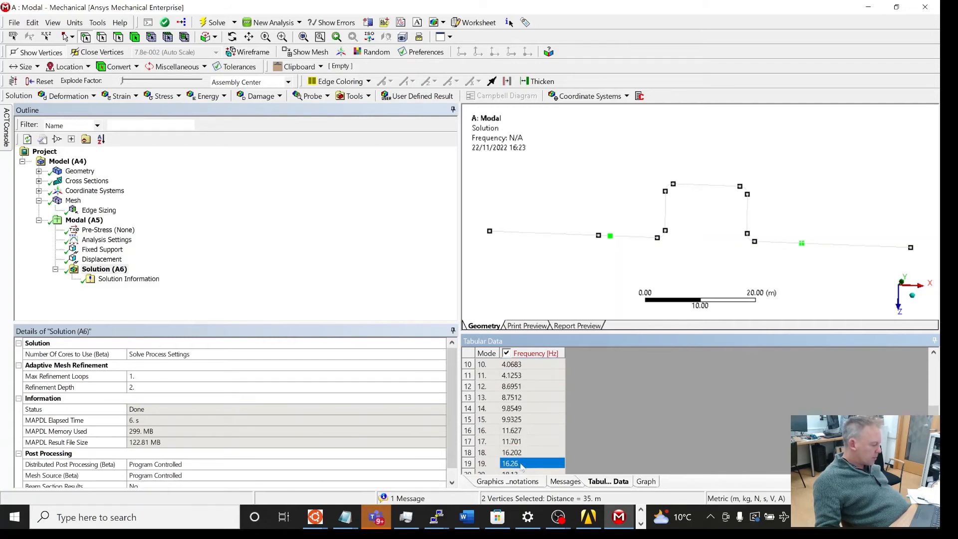
scroll(526, 453, "up", 3)
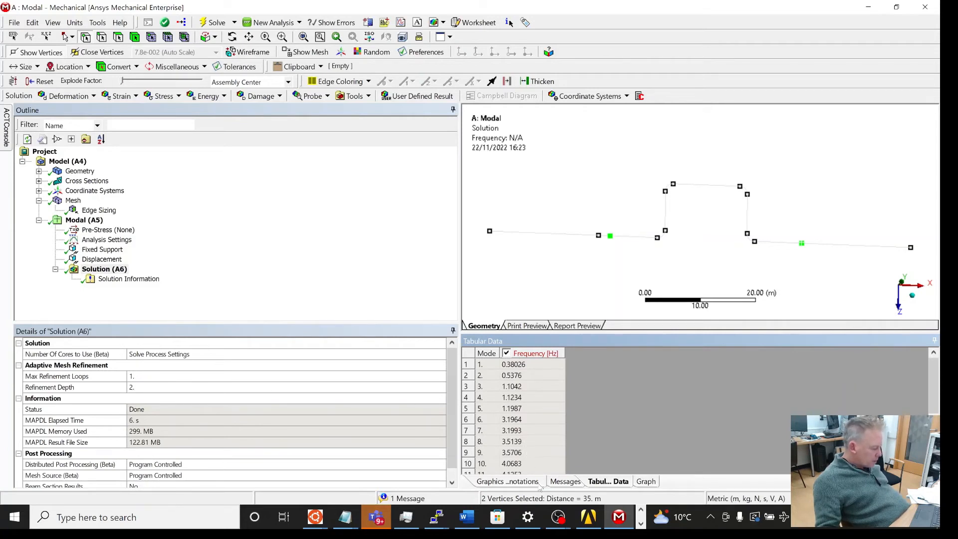
left_click(516, 397)
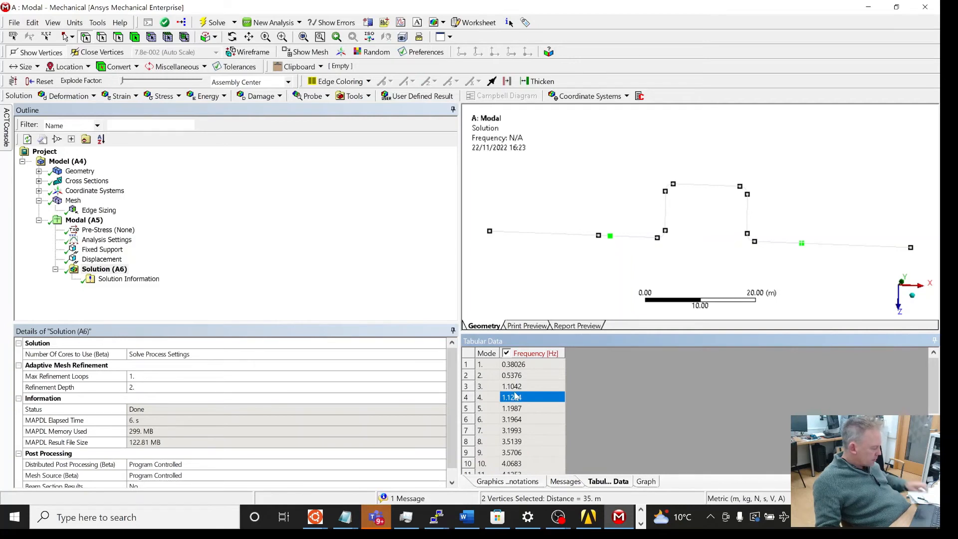
Step: Try to select and copy all rows of the frequency table
key("ctrl+a")
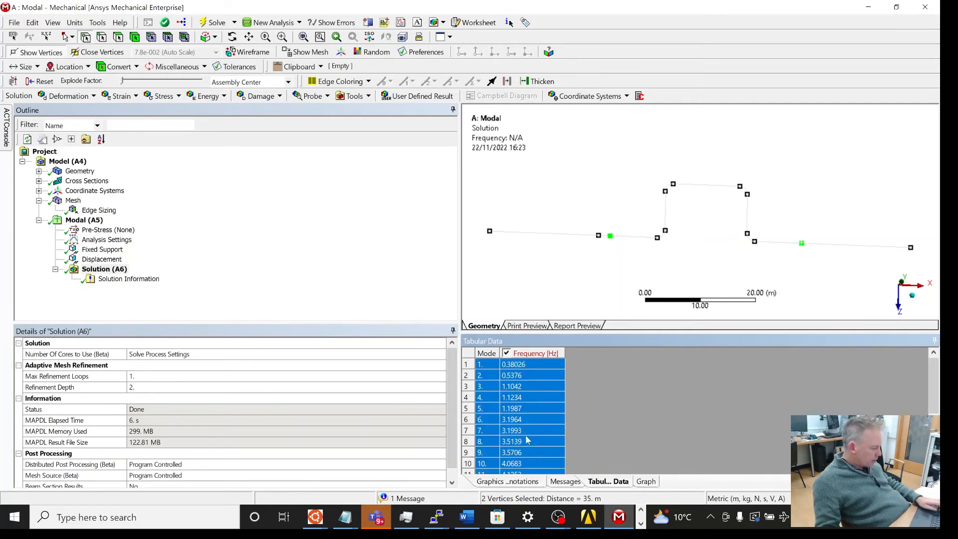
right_click(525, 408)
key("Escape")
left_click(556, 483)
left_click(539, 482)
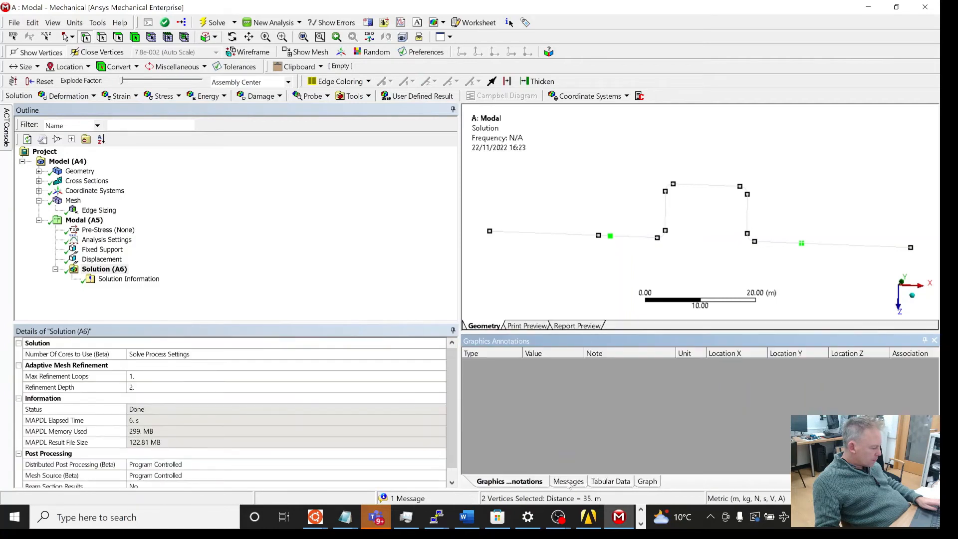
left_click(610, 482)
left_click(559, 408)
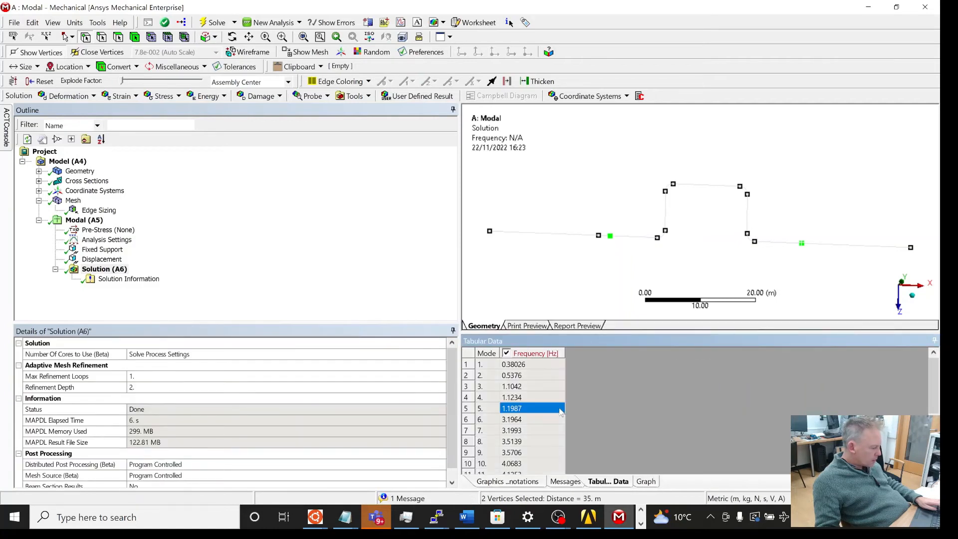
key("ctrl+a")
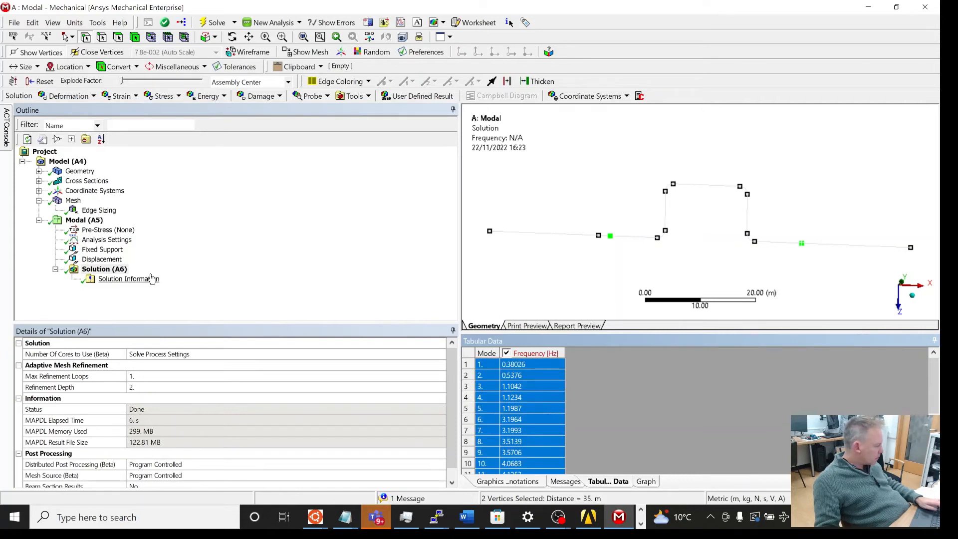
right_click(112, 273)
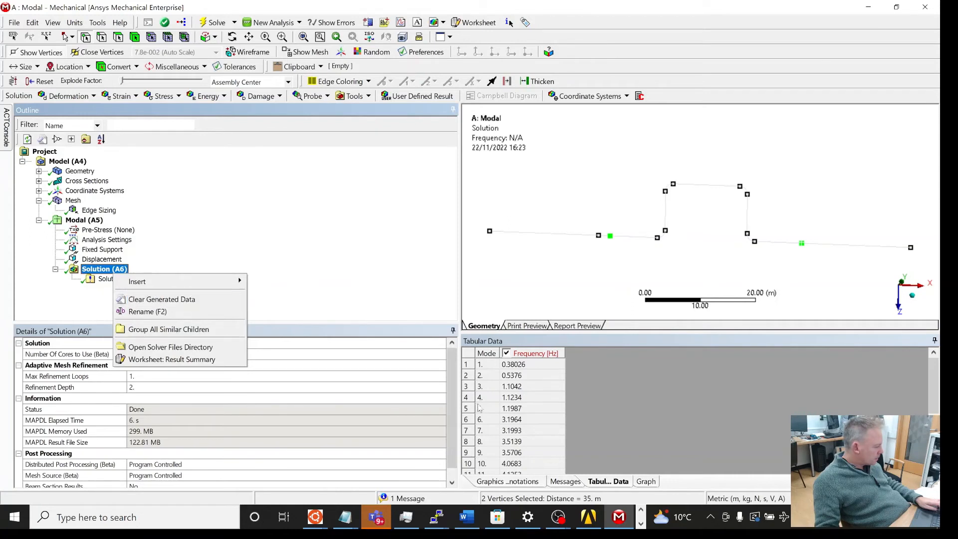
left_click(541, 429)
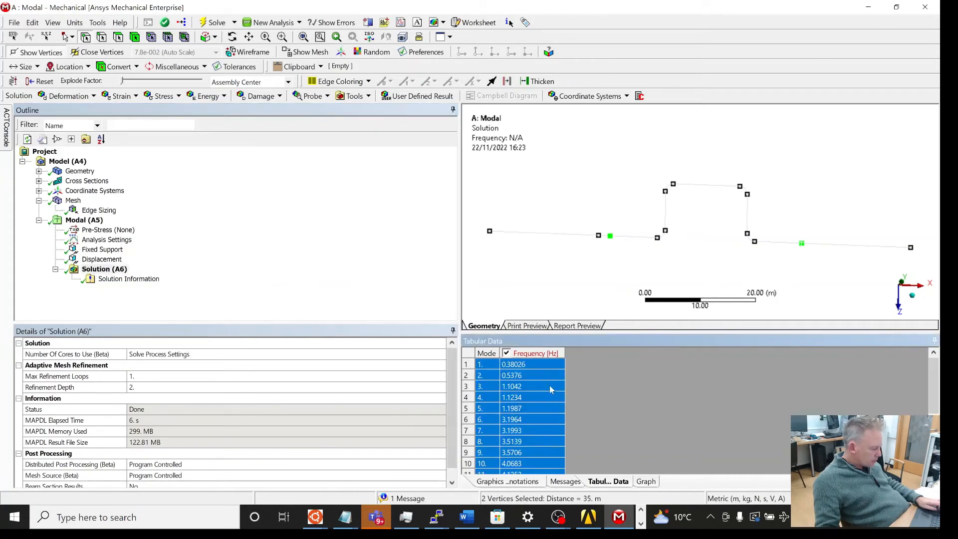
Step: Compare the frequency graph and table, opening the row options for mode 9
left_click(647, 481)
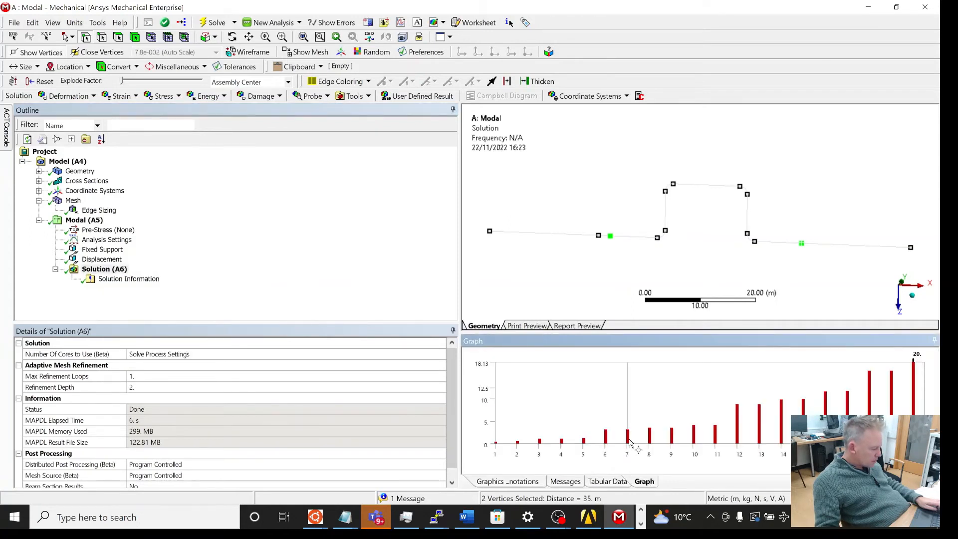
left_click(611, 483)
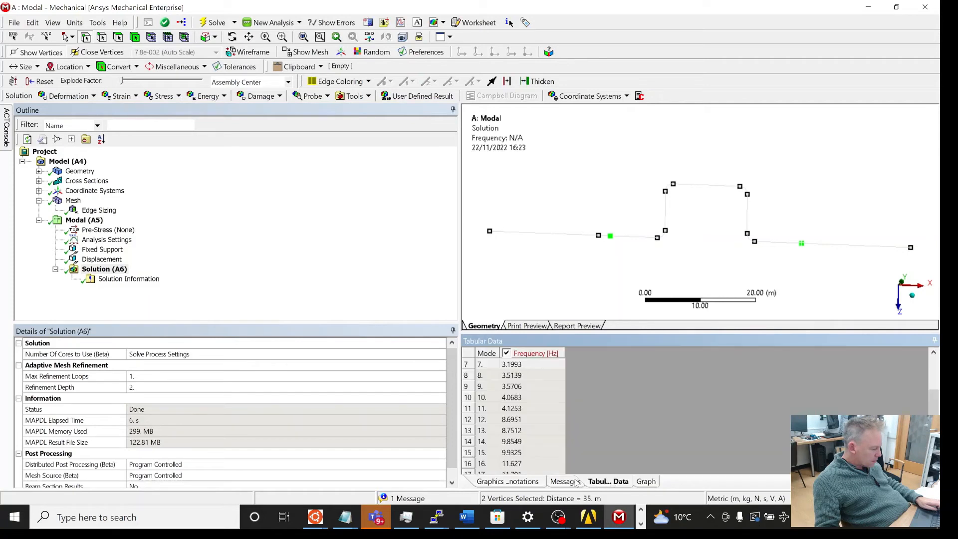
left_click(531, 483)
left_click(556, 484)
left_click(607, 483)
left_click(518, 397)
left_click(481, 386)
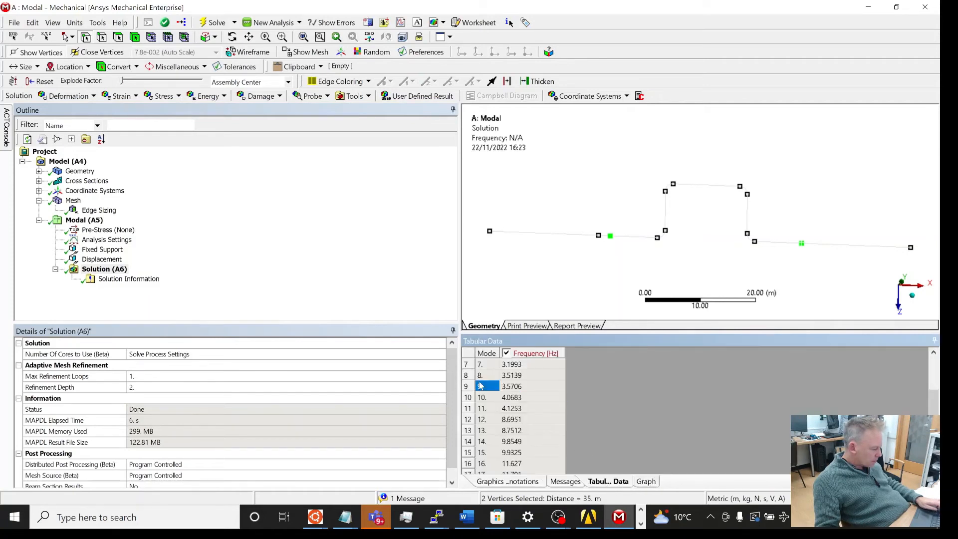
right_click(533, 391)
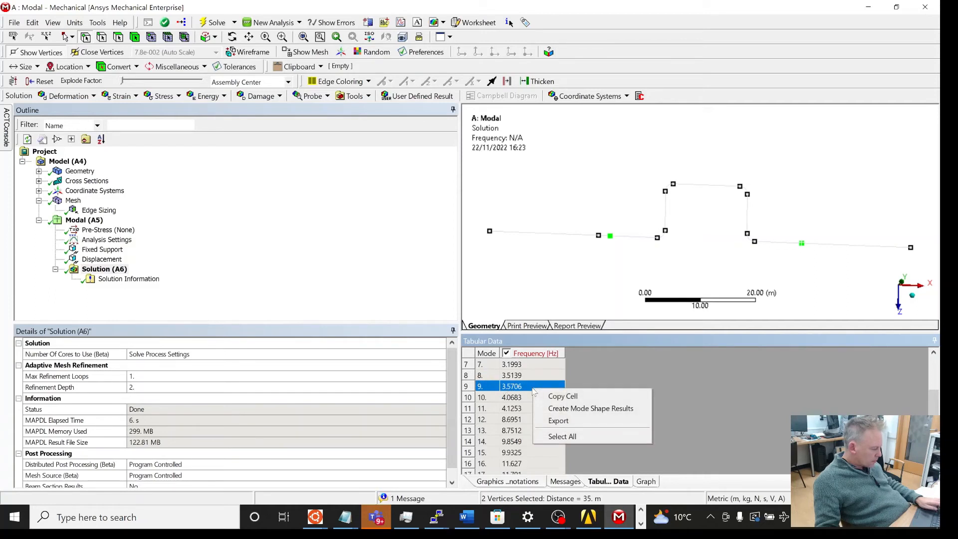
key("Escape")
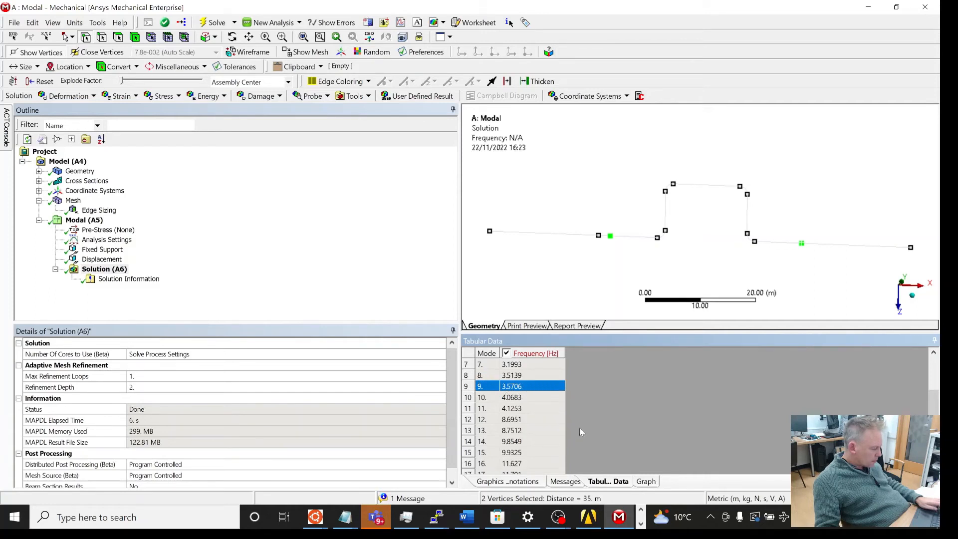
Step: Switch between the graph, annotations and tabular panes and select all rows of the frequency table
left_click(645, 481)
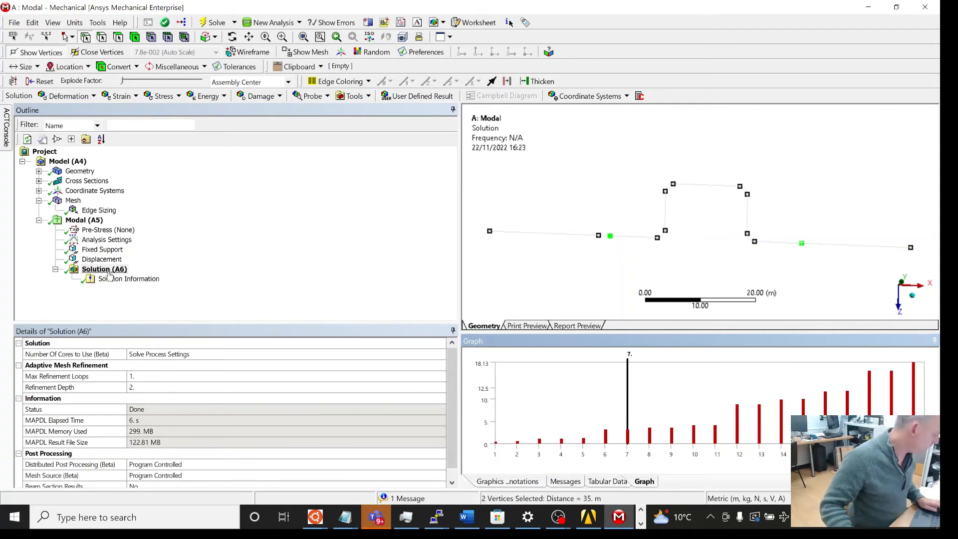
left_click(566, 481)
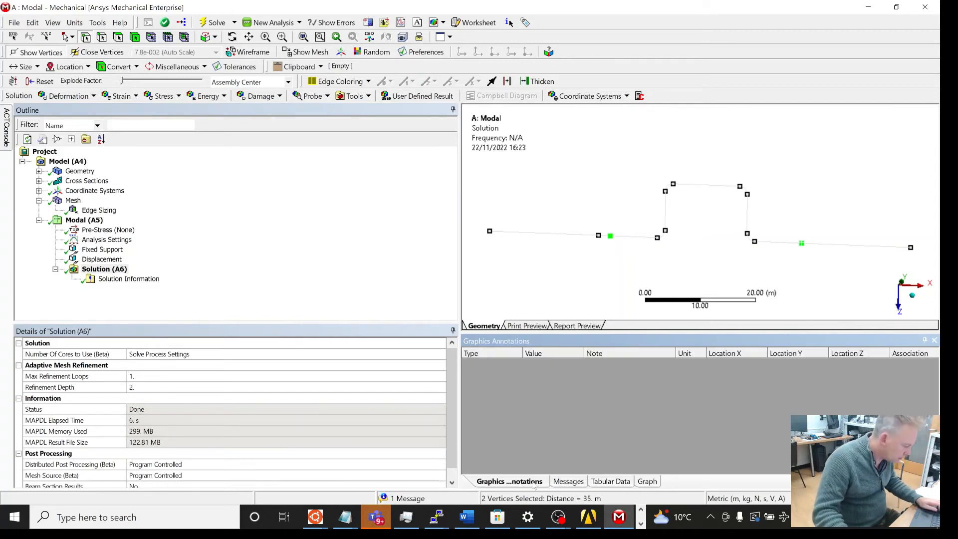
left_click(608, 482)
left_click(516, 395)
key("ctrl+a")
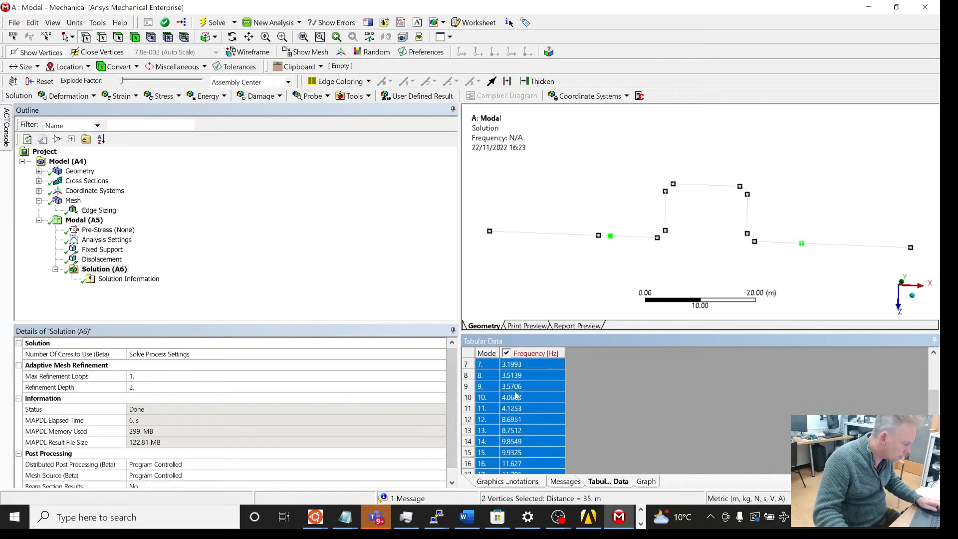
right_click(124, 271)
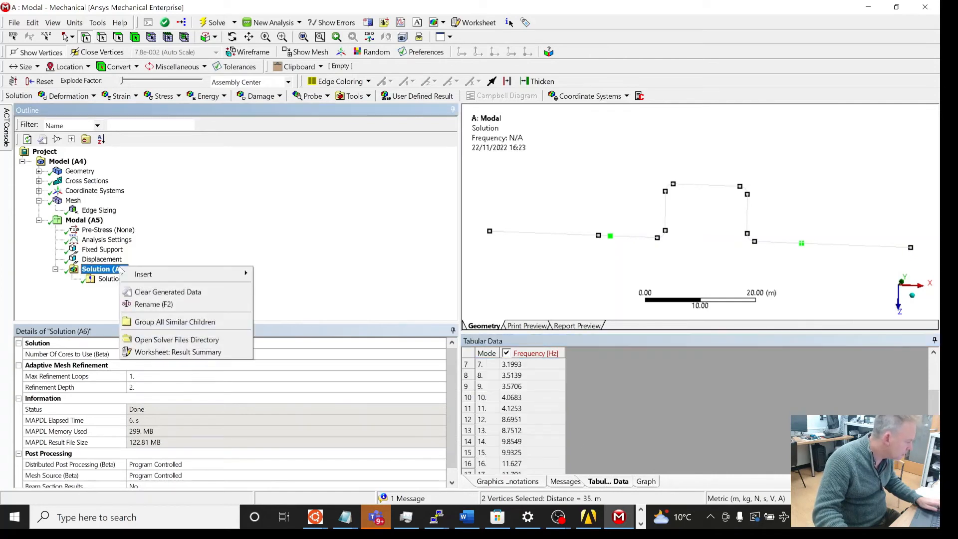
mouse_move(146, 280)
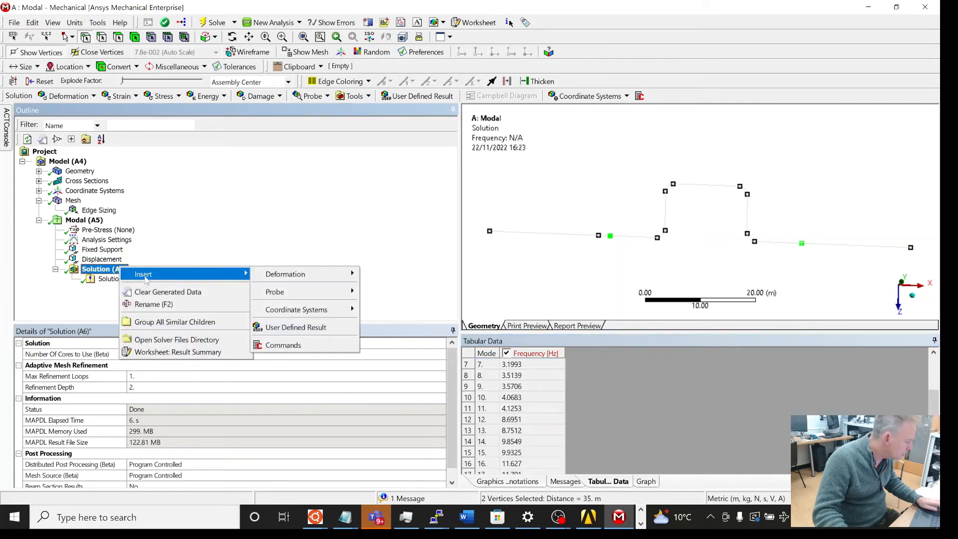
left_click(102, 281)
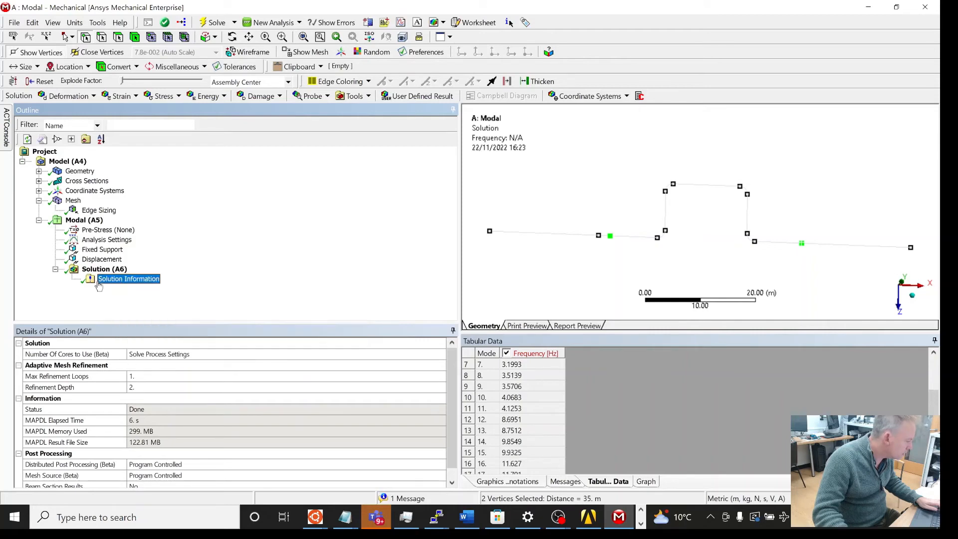
left_click(97, 274)
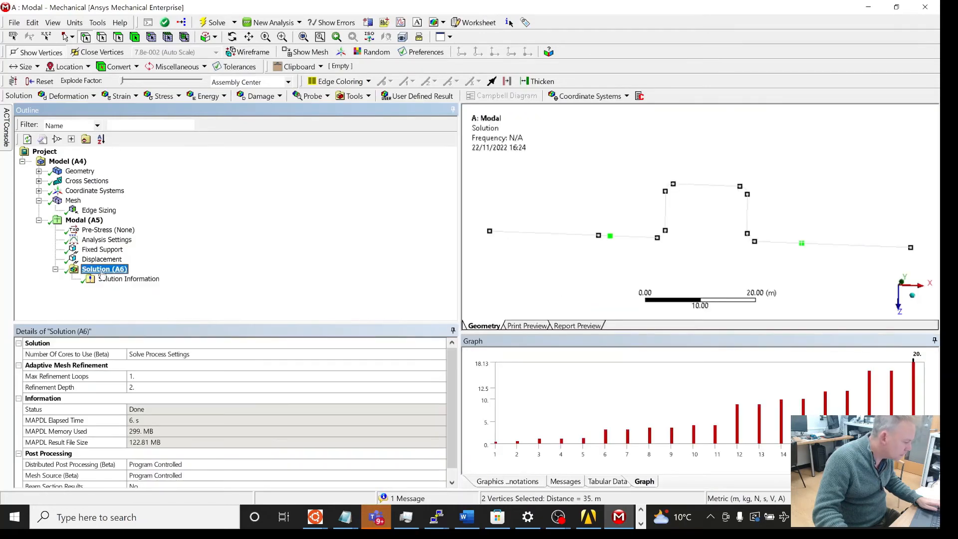
Step: Compare the frequency graph with the tabular data and messages panes
left_click(586, 439)
key("ctrl+a")
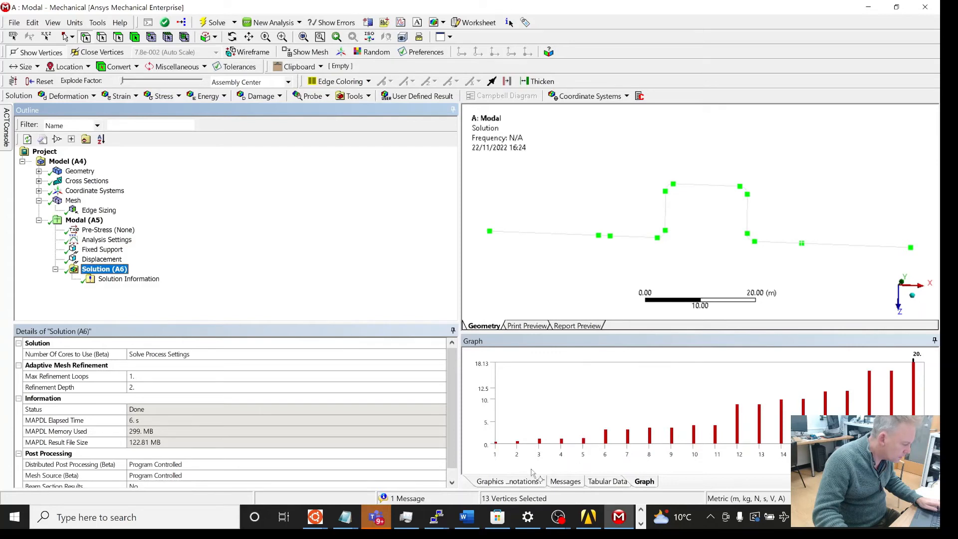
left_click(569, 482)
left_click(611, 482)
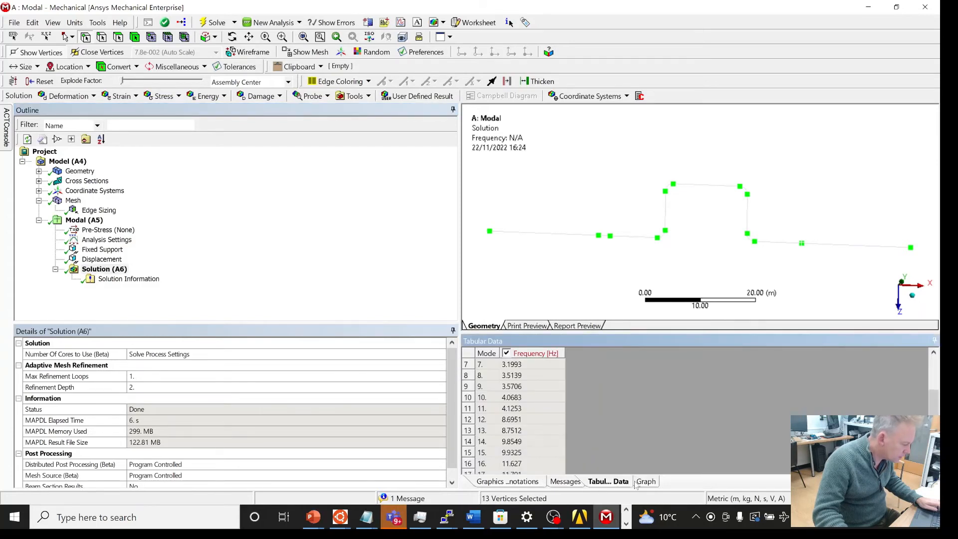
left_click(647, 483)
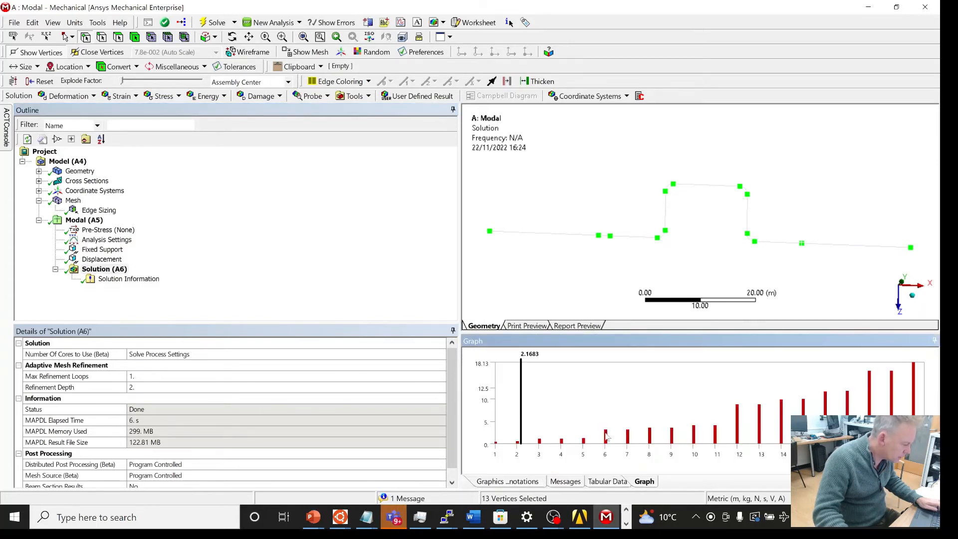
Step: Select all modes in the frequency table and create mode shape results for them
left_click(601, 482)
left_click(514, 398)
left_click_drag(514, 387, 532, 438)
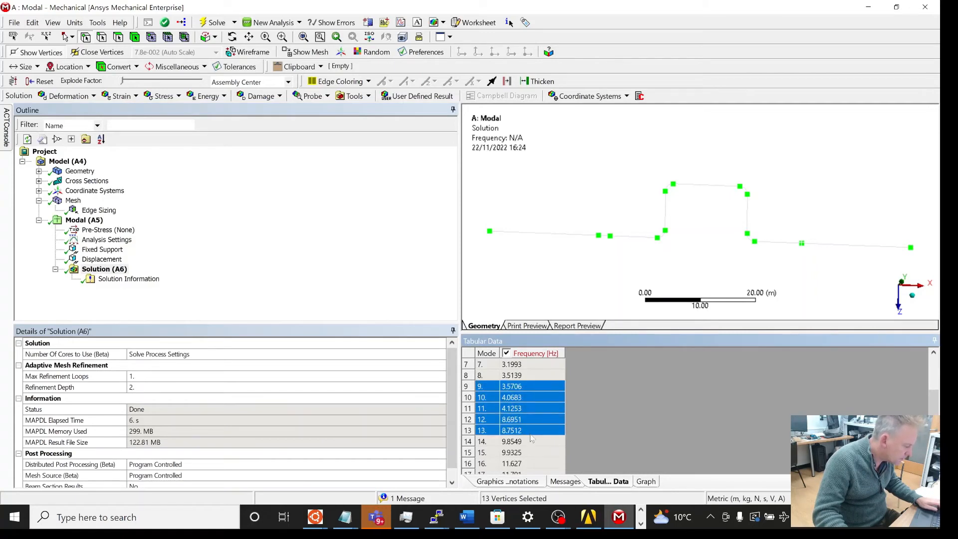
right_click(532, 438)
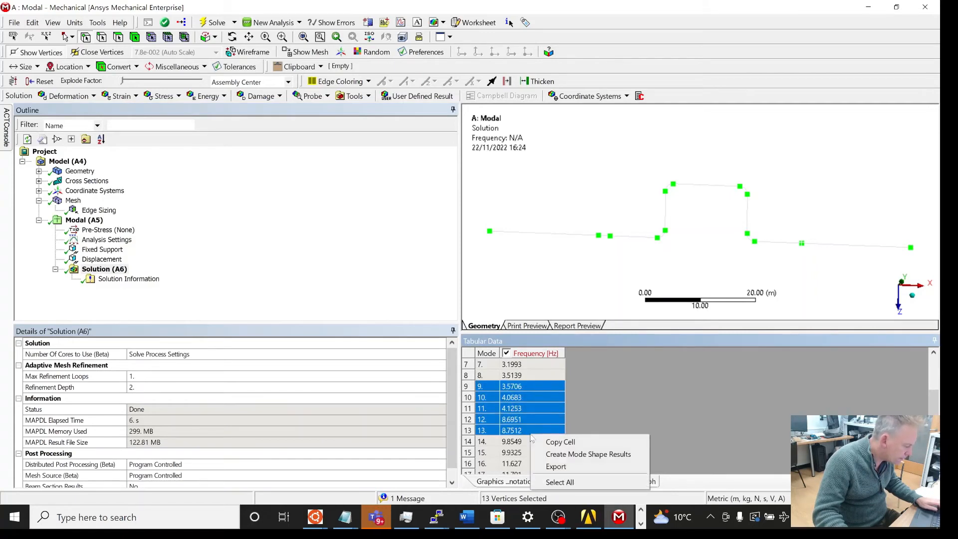
left_click(560, 482)
right_click(521, 416)
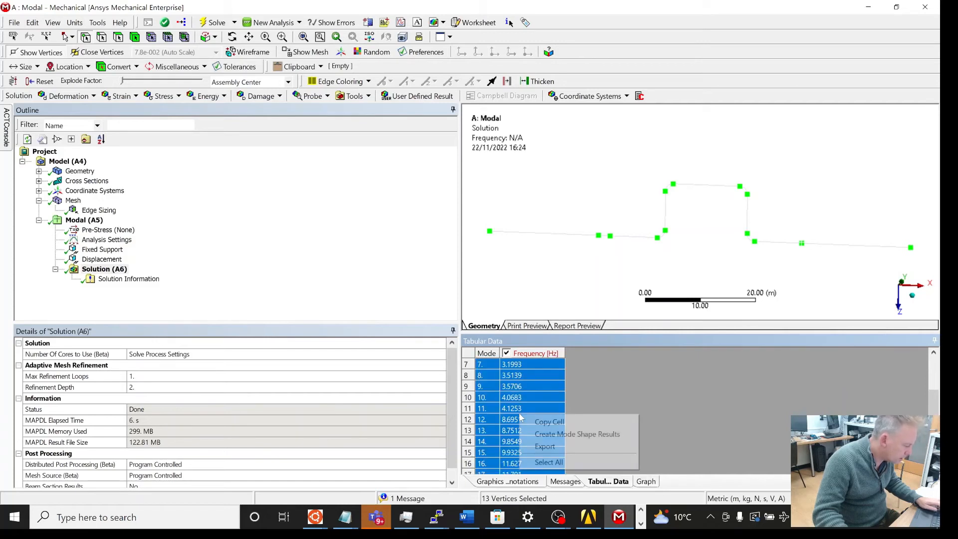
left_click(549, 436)
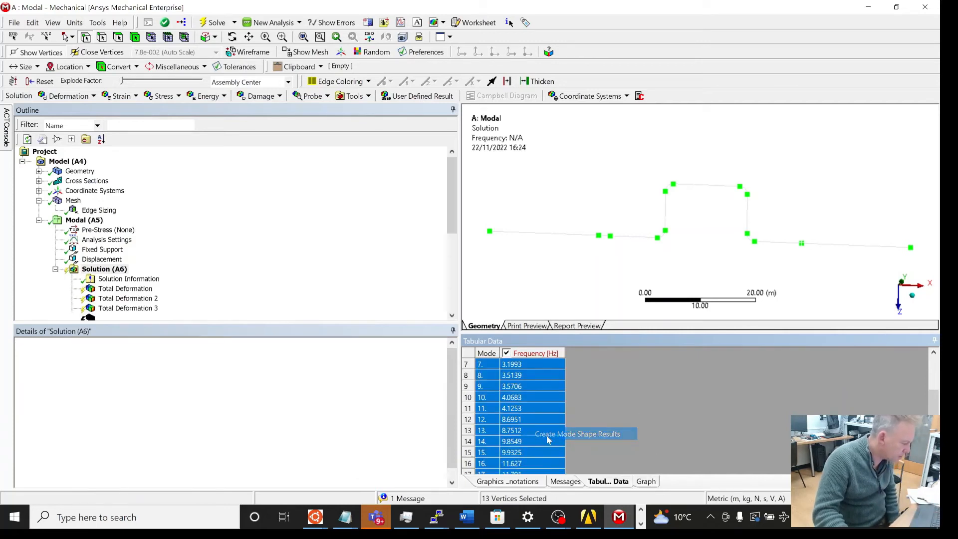
Step: Evaluate all results of the Solution
right_click(102, 270)
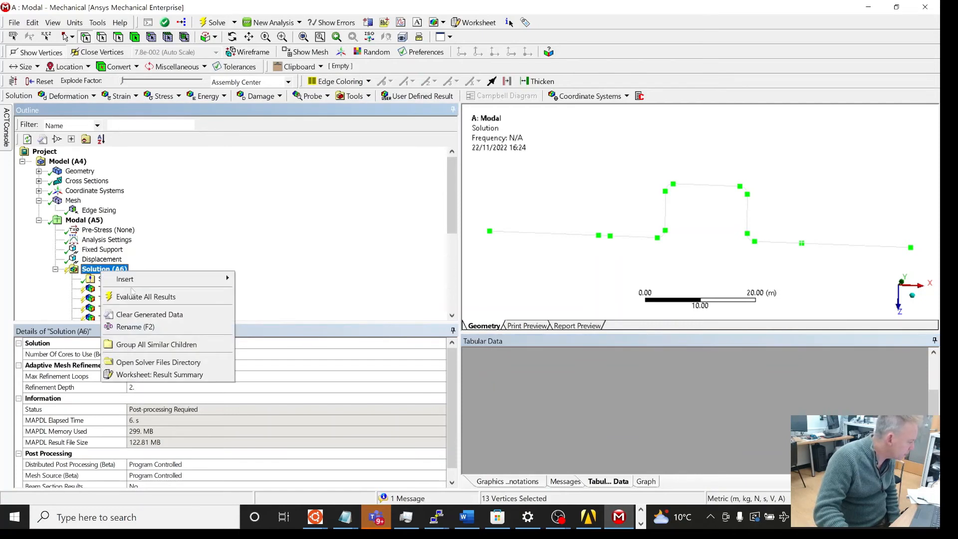
left_click(135, 296)
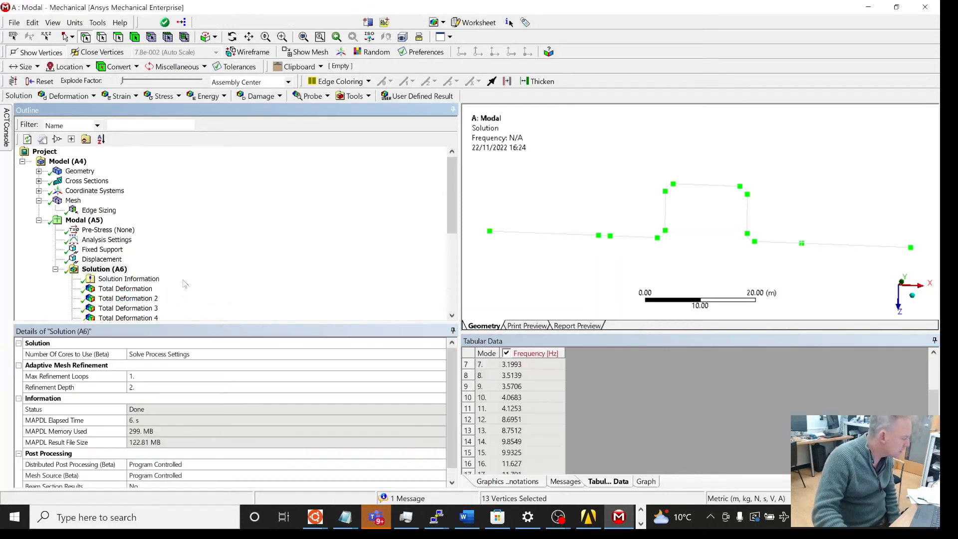
scroll(523, 375, "up", 2)
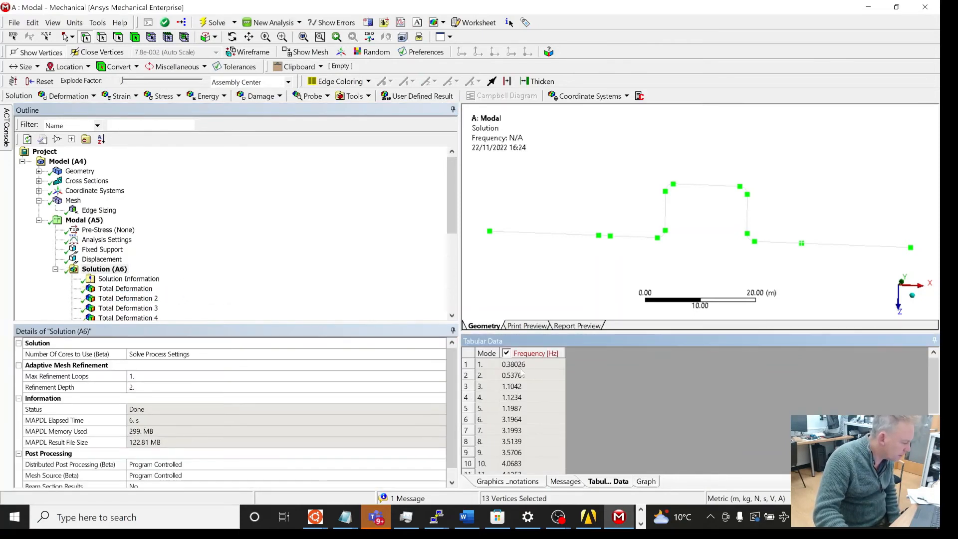
Step: Review the frequency table, graph and preview panes for the first mode
left_click(521, 366)
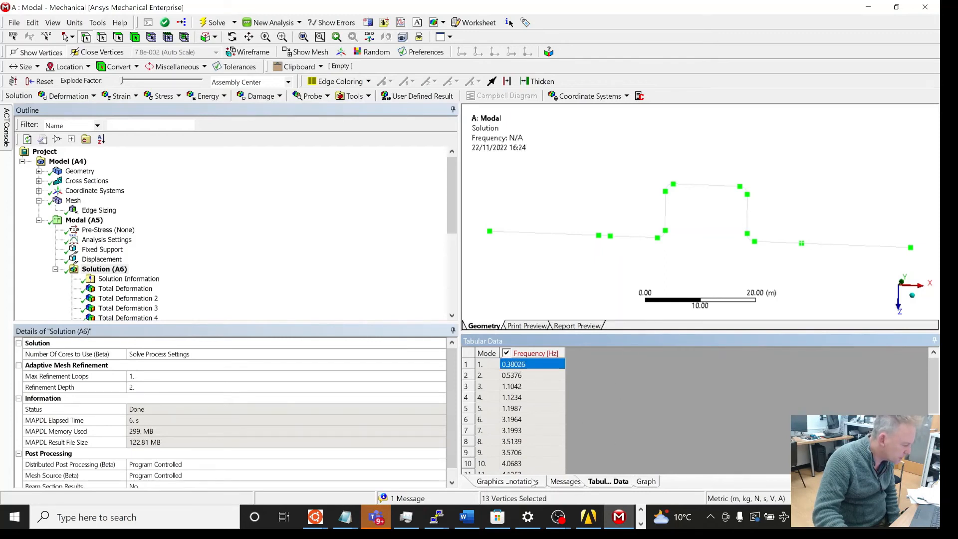
left_click(646, 481)
left_click(606, 482)
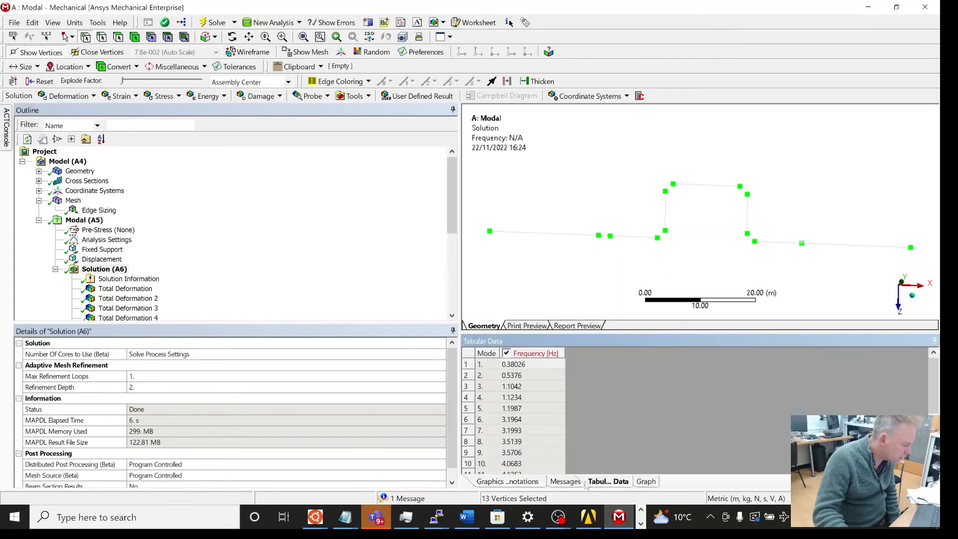
left_click(645, 482)
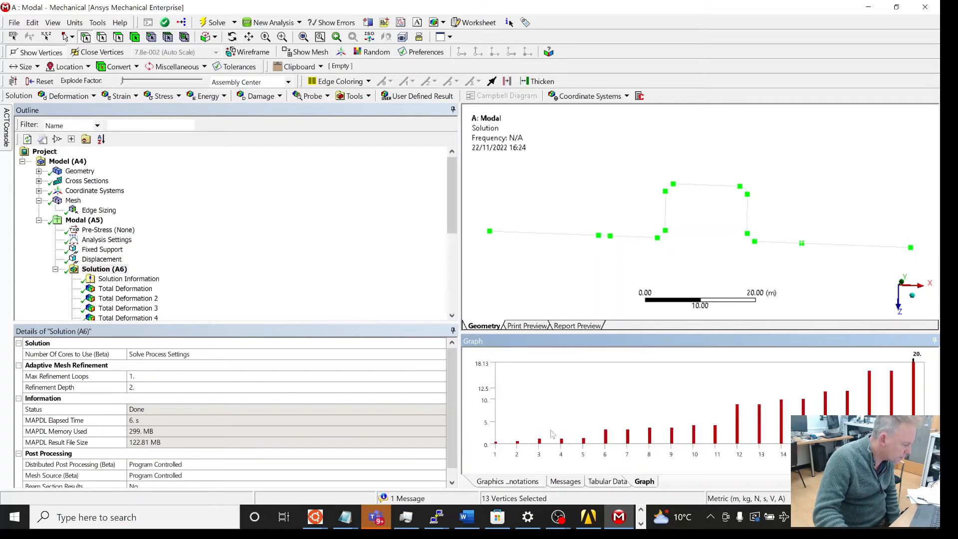
left_click(495, 443)
left_click(524, 482)
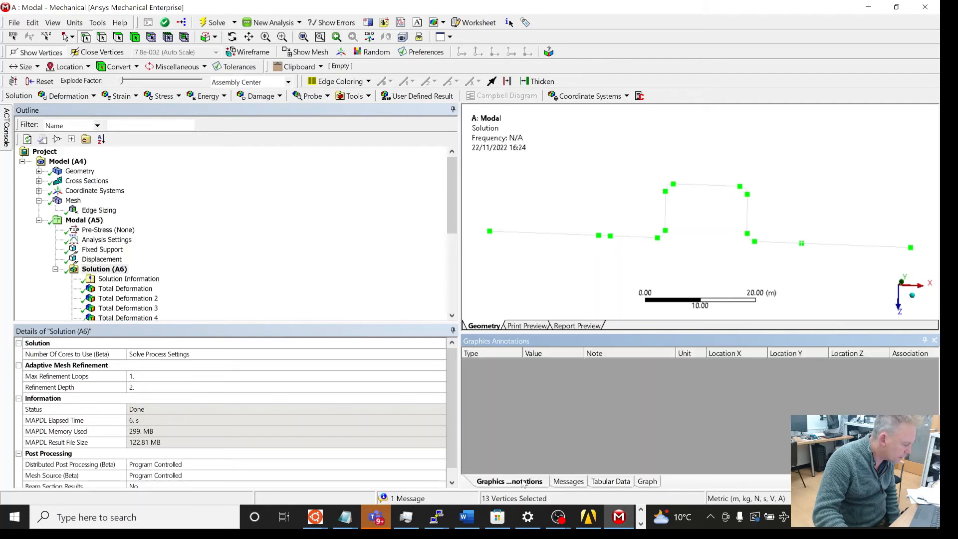
left_click(614, 481)
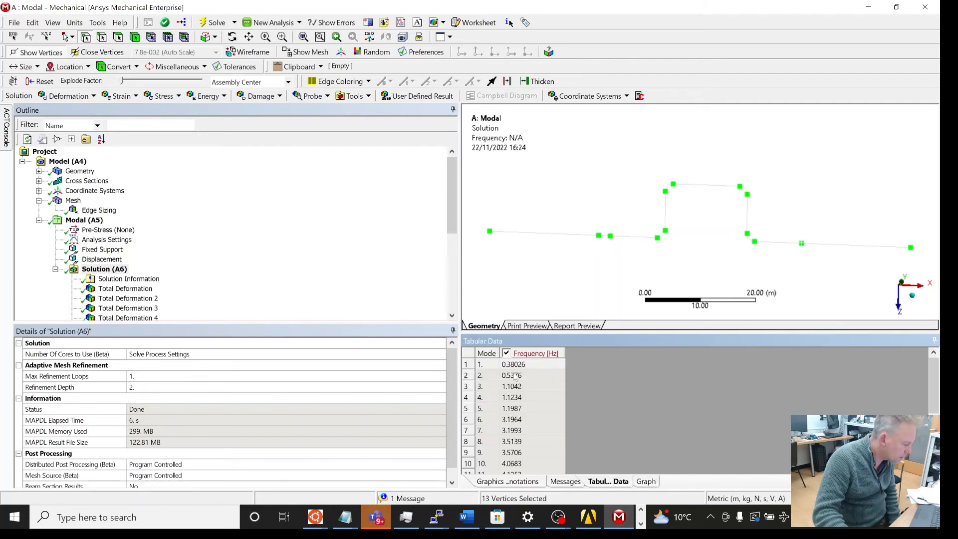
left_click(514, 378)
left_click(498, 378)
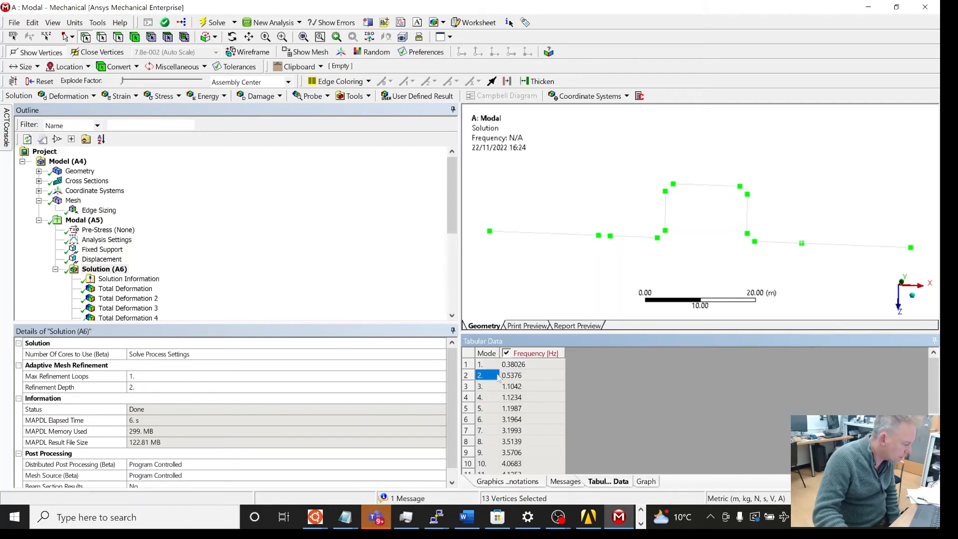
left_click(528, 325)
left_click(578, 326)
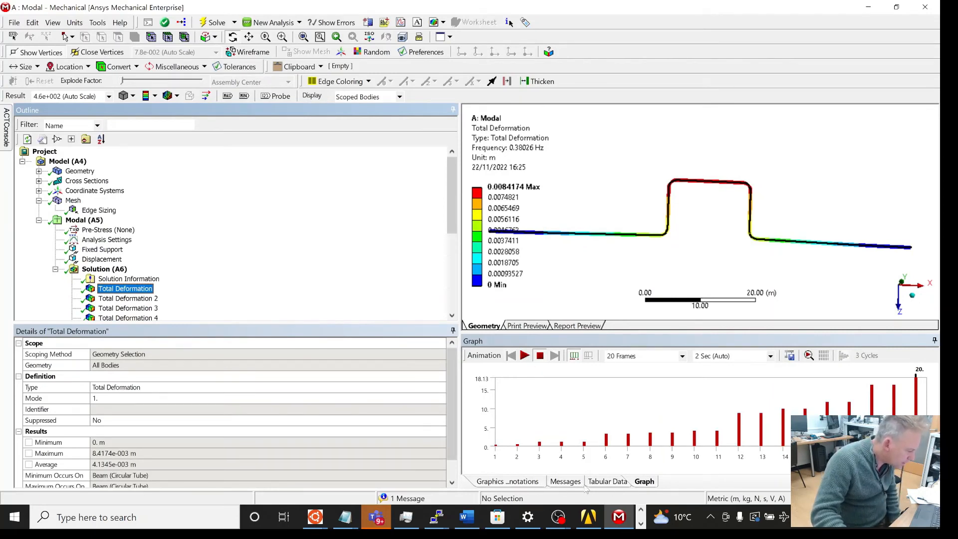
Step: Animate the first mode's total deformation and rotate the view to watch it
left_click(605, 481)
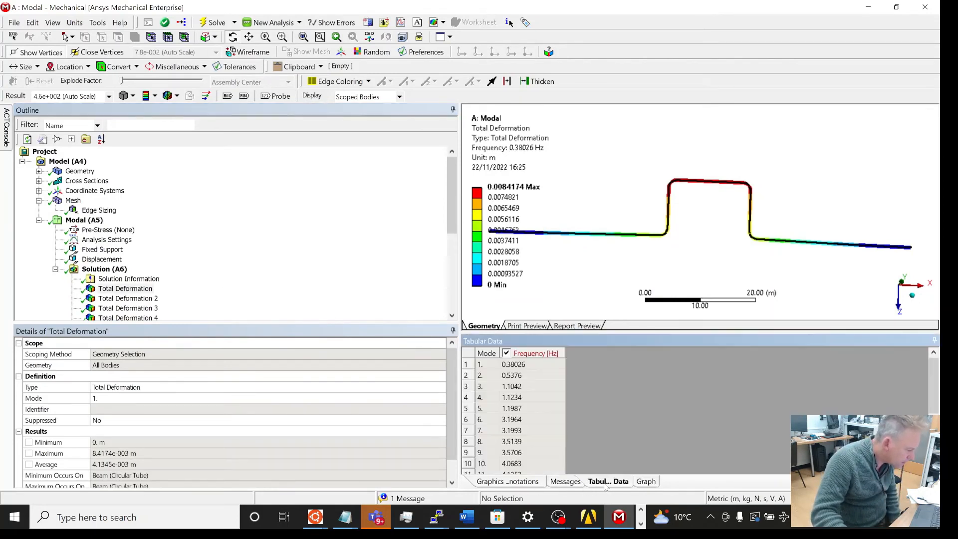
left_click(607, 460)
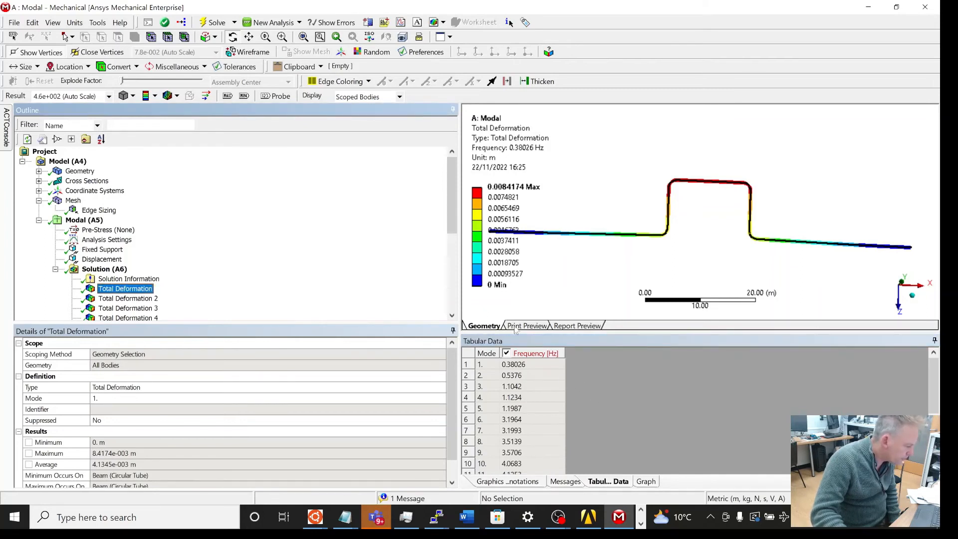
left_click(645, 482)
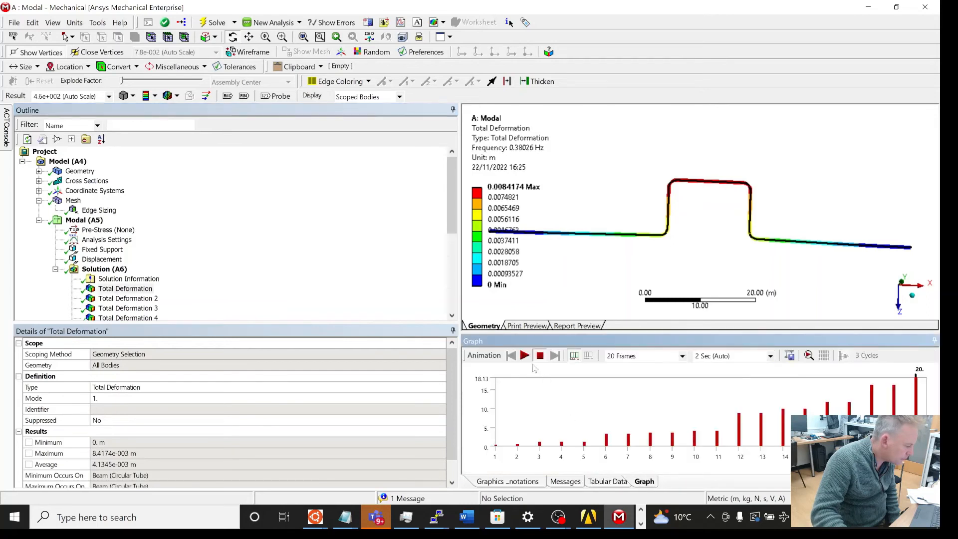
left_click(524, 355)
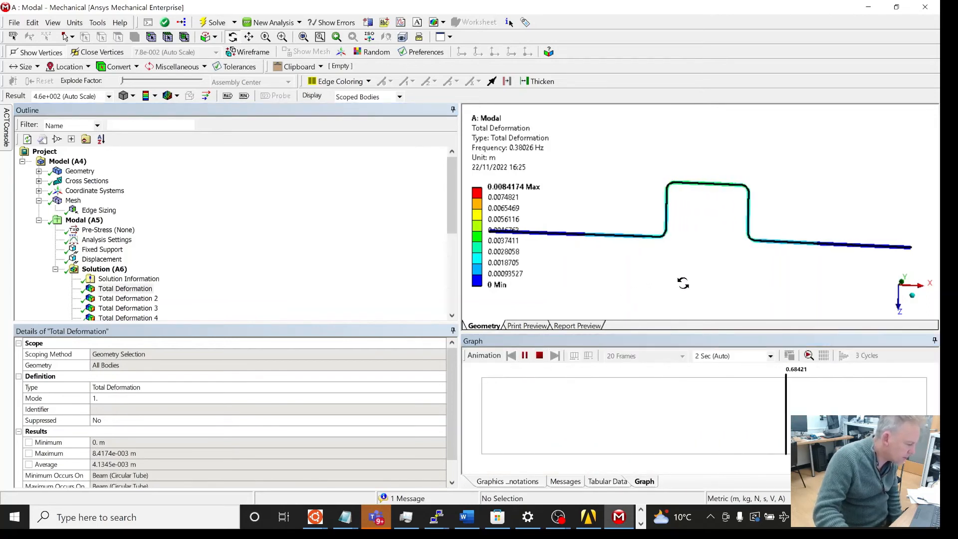
left_click_drag(689, 285, 769, 231)
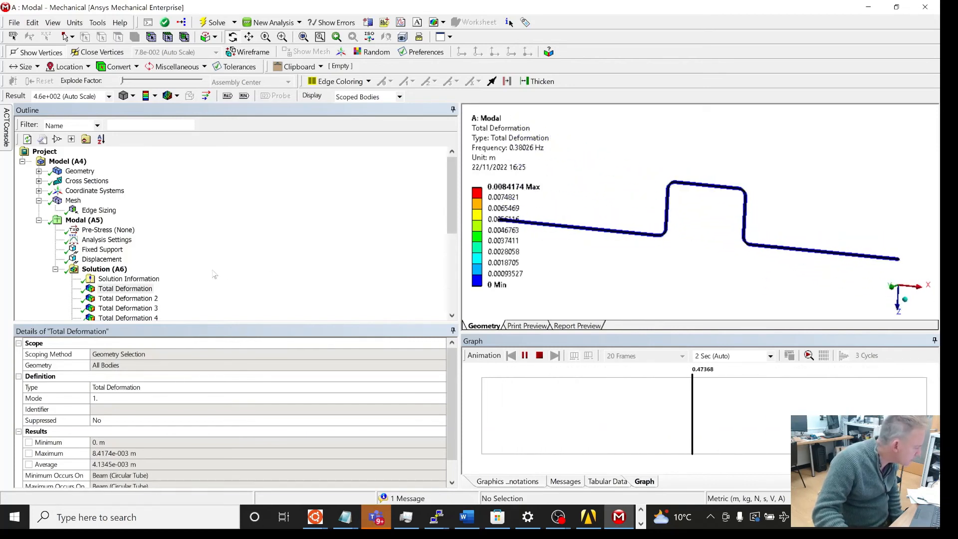
Step: Inspect the Fixed Support and Displacement supports, then delete the existing Displacement support
left_click(102, 249)
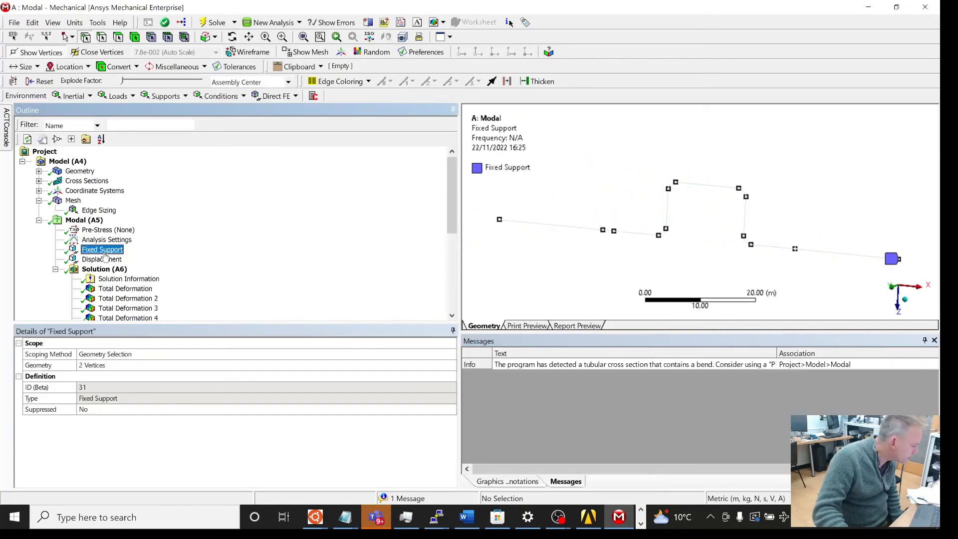
left_click(102, 259)
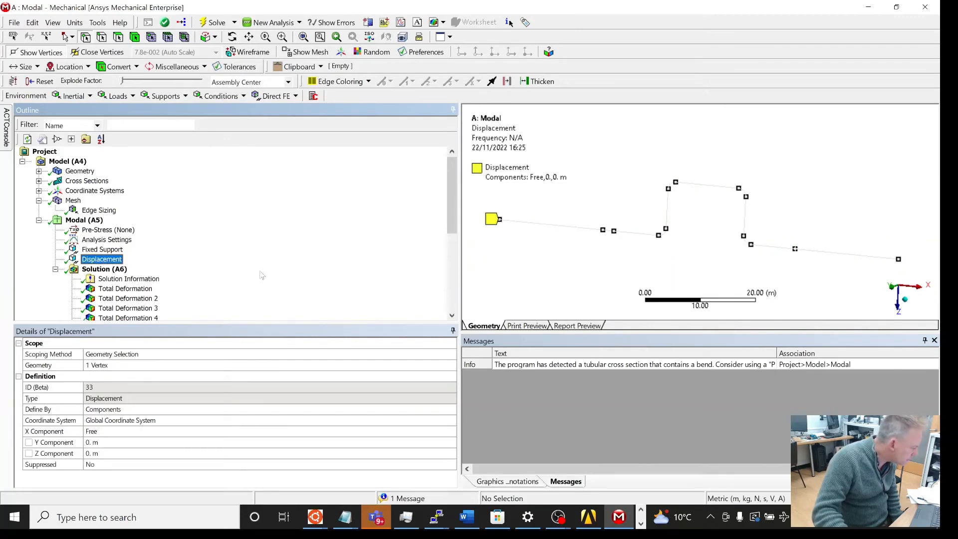
left_click(110, 366)
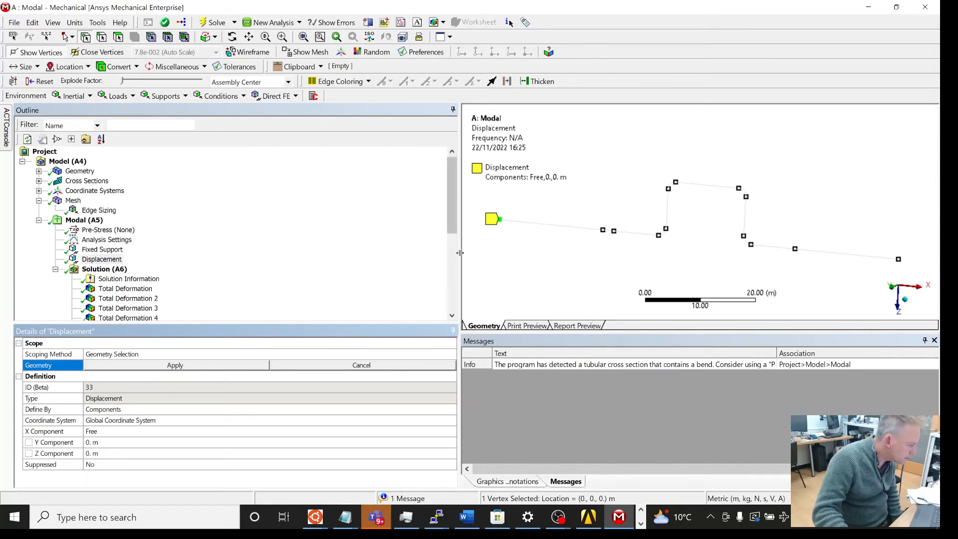
left_click(483, 258)
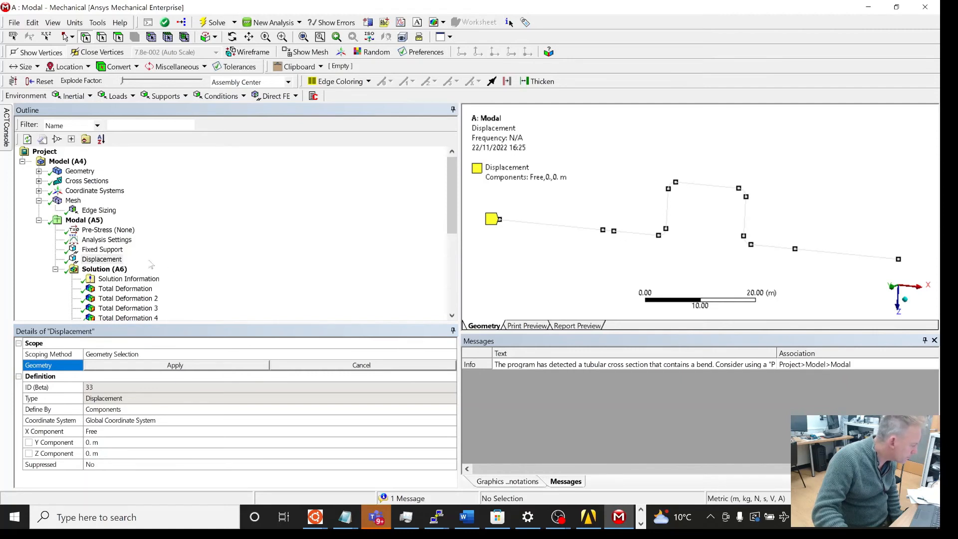
right_click(111, 259)
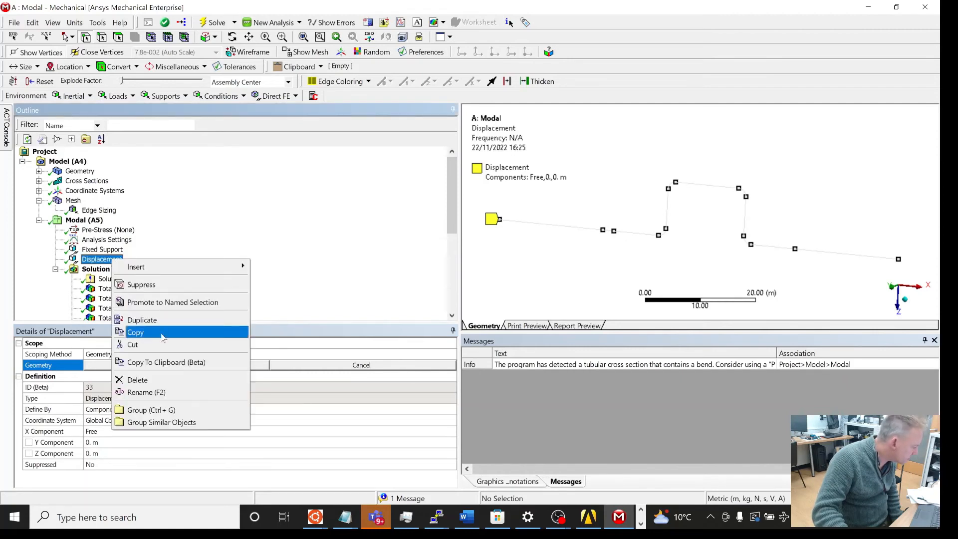
left_click(165, 380)
left_click(500, 375)
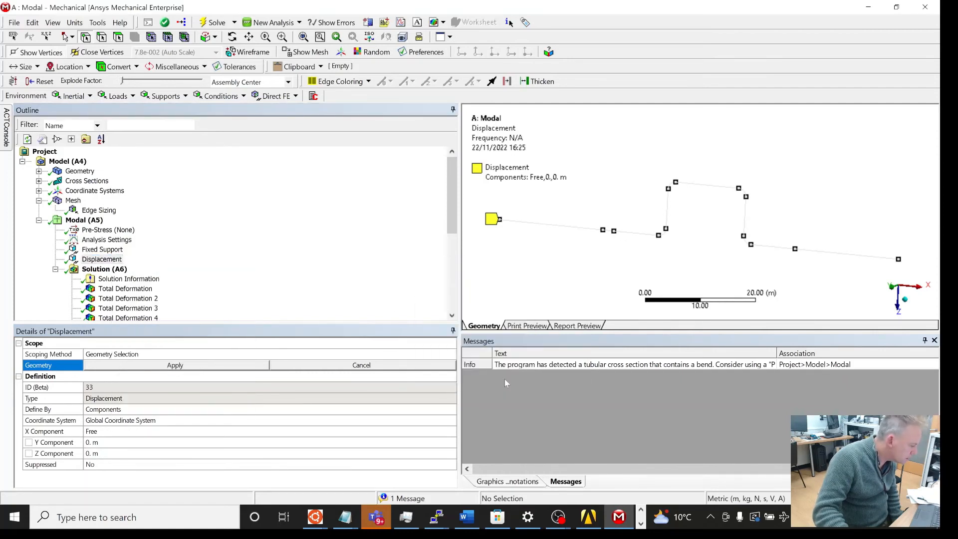
Step: Insert a new Displacement support under Modal and pick the vertex at about x = 22 m
right_click(85, 220)
mouse_move(124, 227)
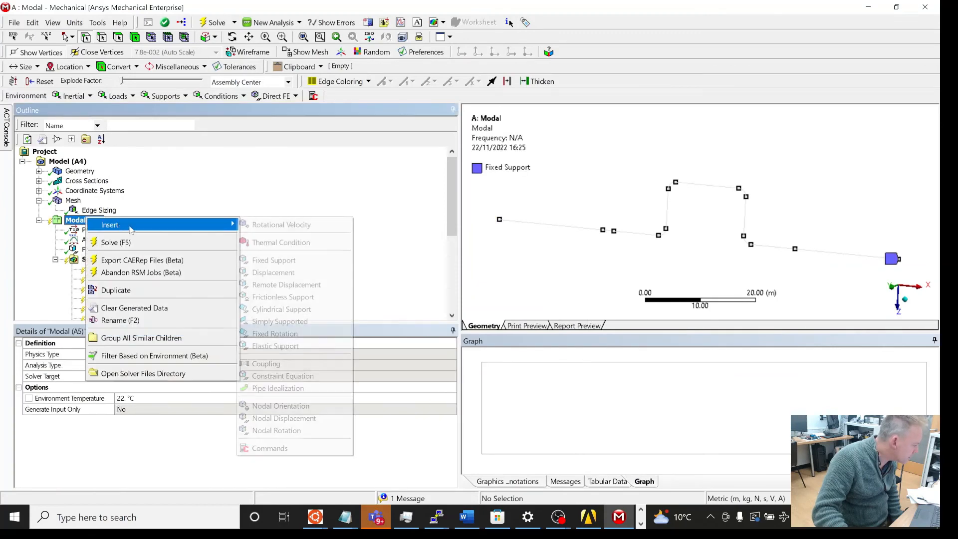
left_click(279, 272)
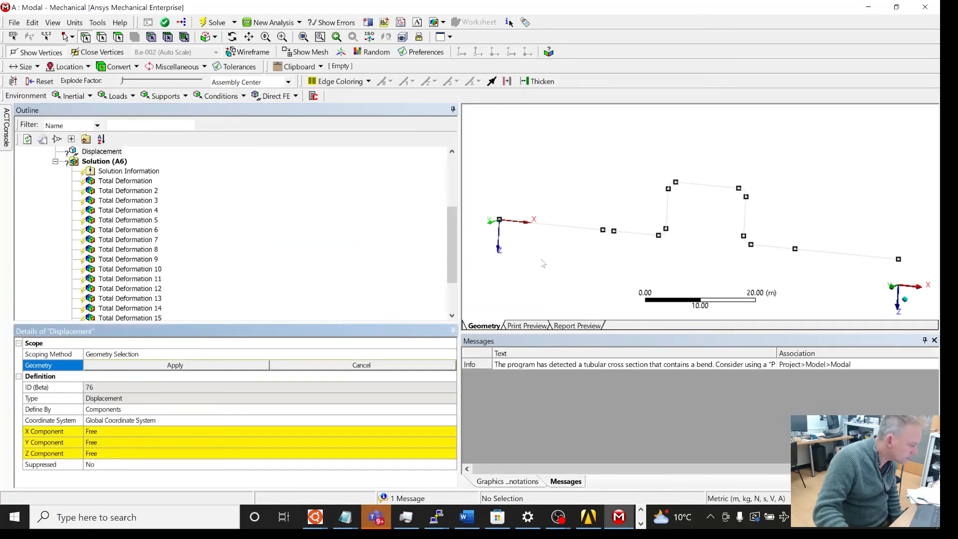
left_click(614, 232)
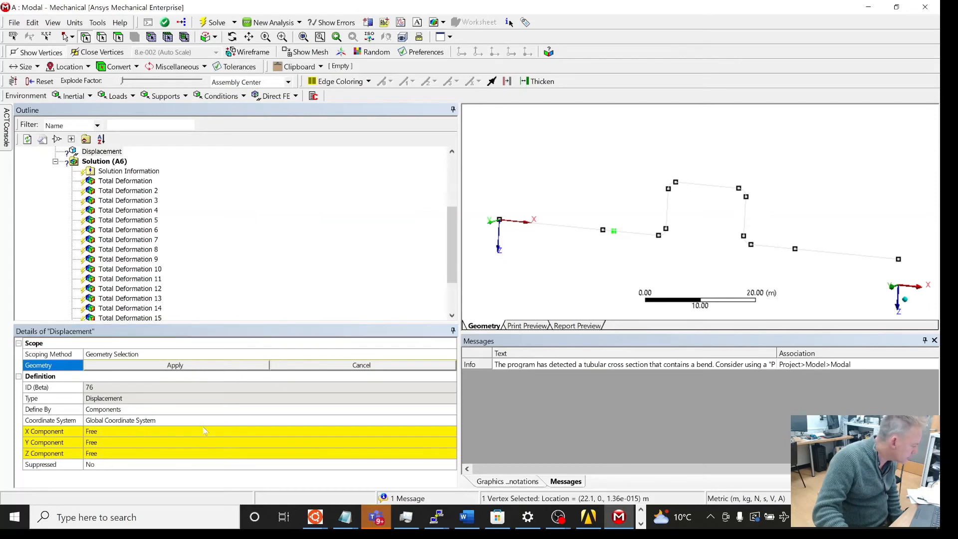
Step: Set the Displacement's Y and Z components to 0 m, leaving X free, and apply the selected vertex as its geometry
left_click(194, 442)
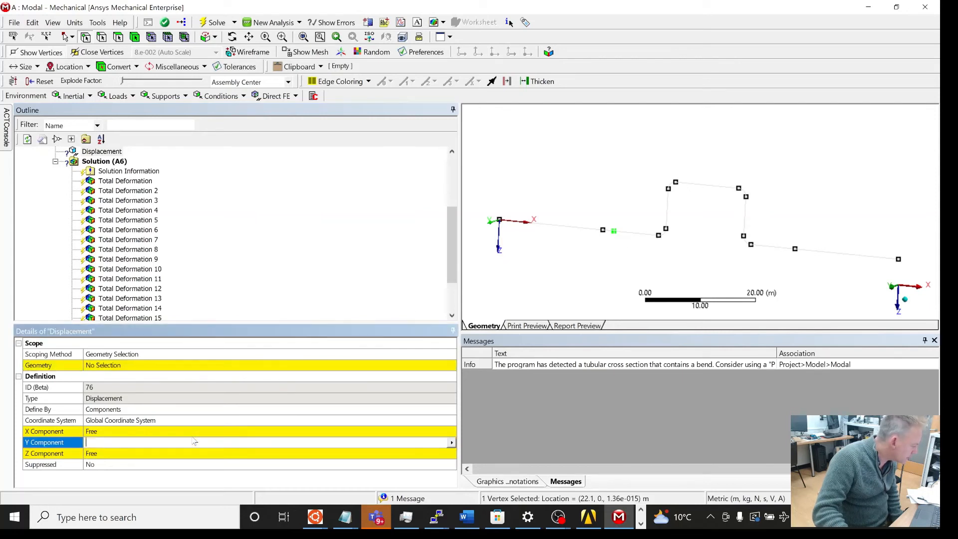
left_click(452, 442)
left_click(476, 453)
left_click(450, 455)
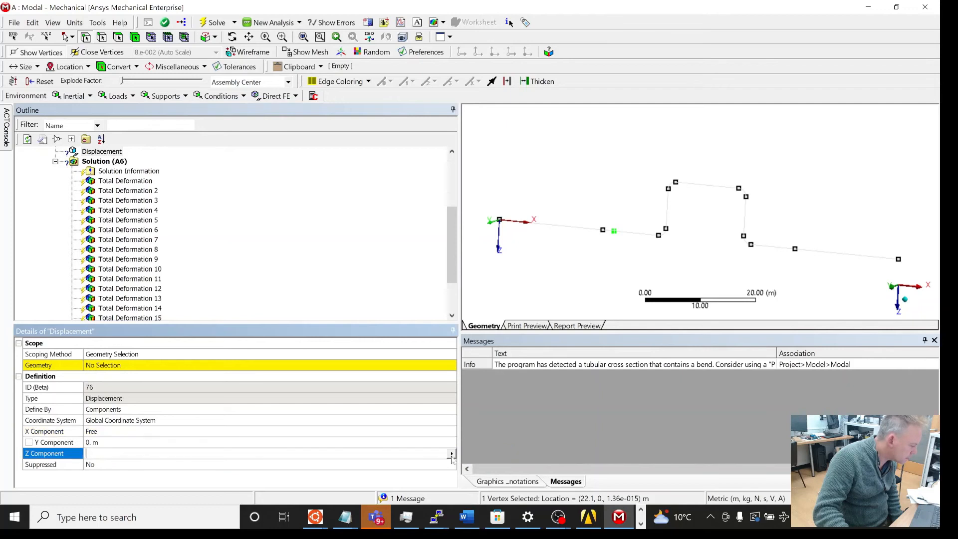
left_click(452, 454)
left_click(477, 462)
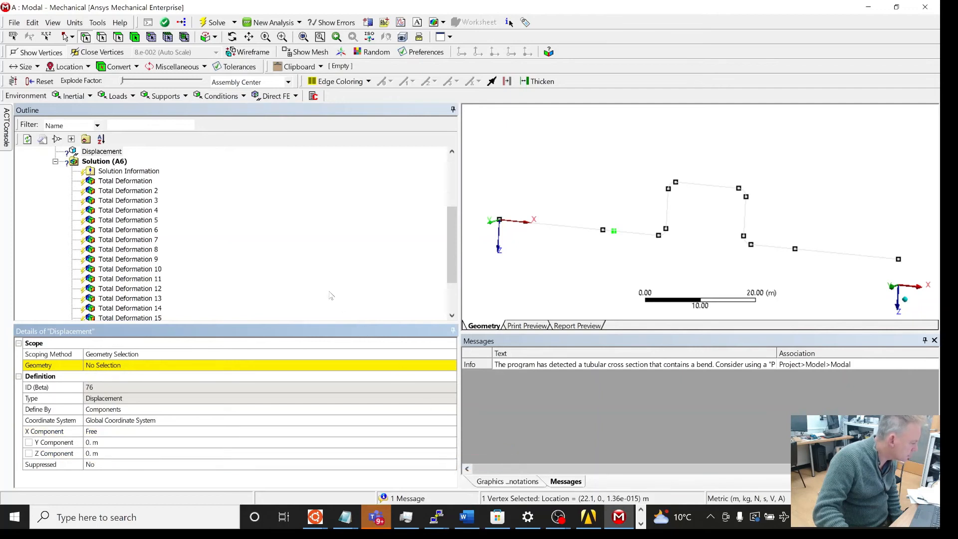
scroll(329, 296, "up", 3)
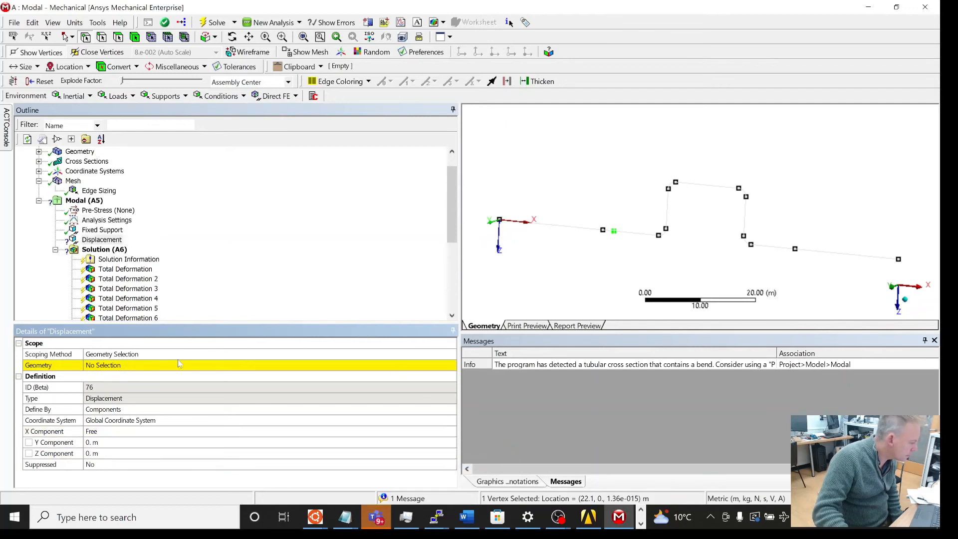
left_click(160, 366)
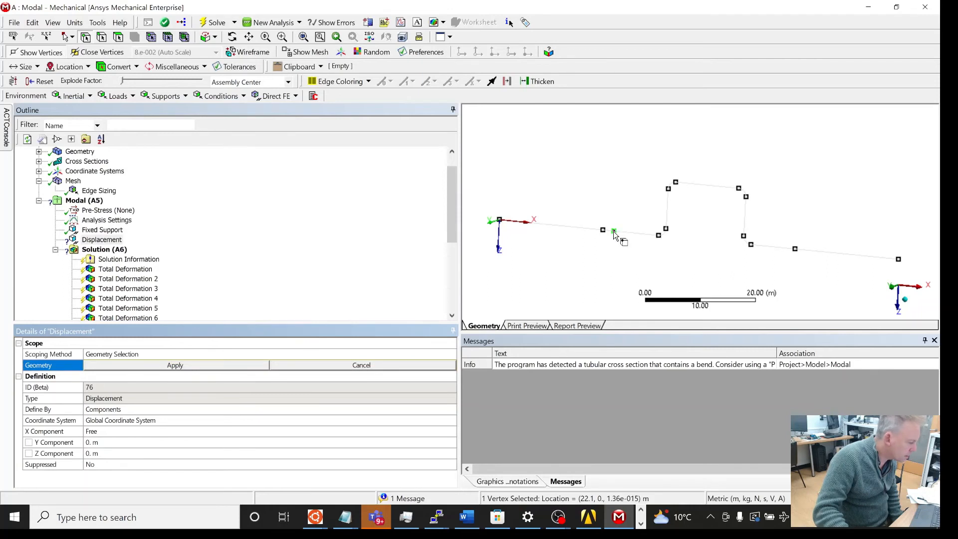
left_click(231, 368)
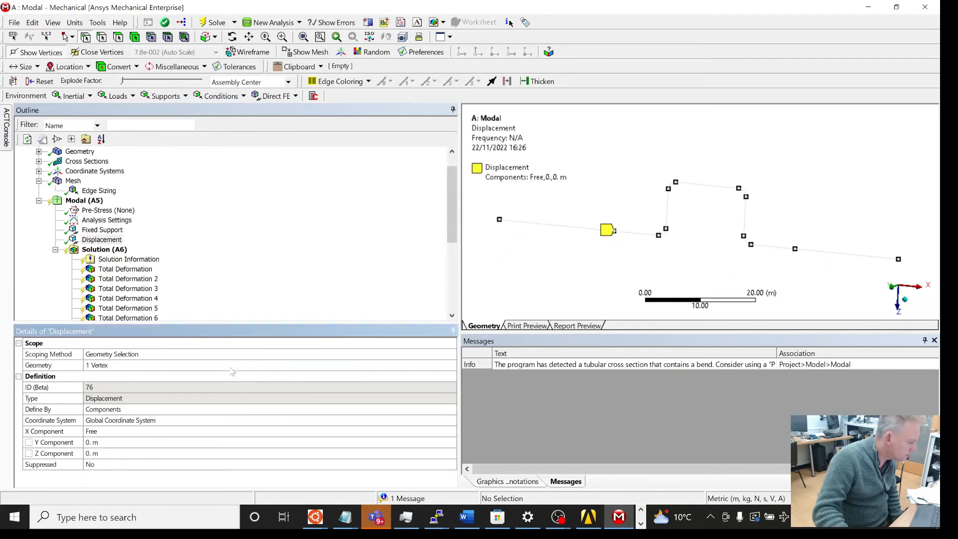
Step: Insert a second Displacement support under Modal and pick the vertex at about x = 57 m
right_click(87, 202)
mouse_move(229, 209)
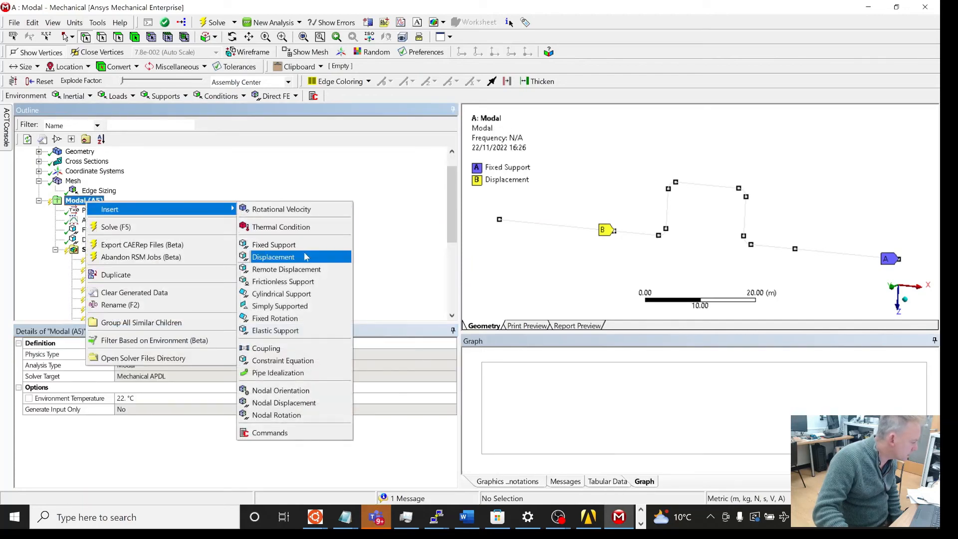
left_click(305, 257)
left_click(795, 250)
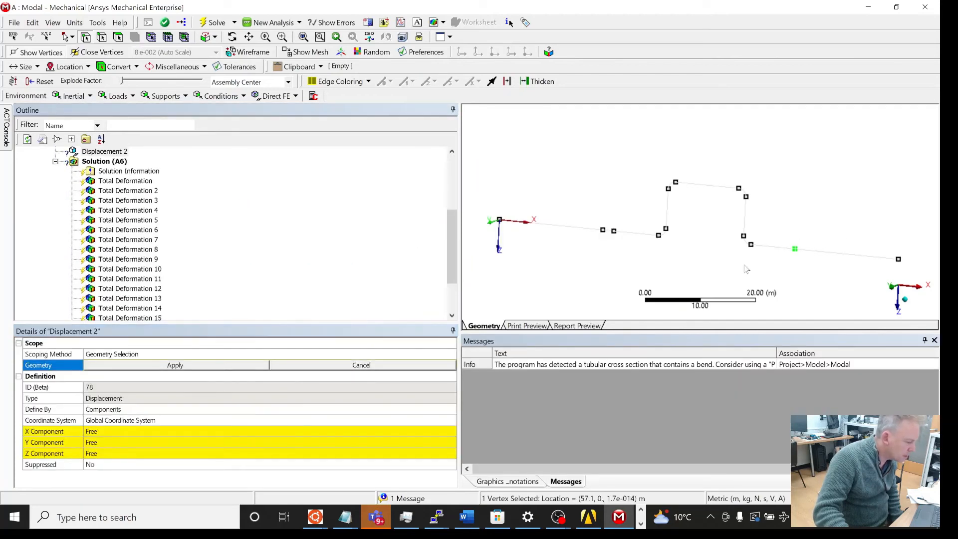
Step: Set Displacement 2's Y and Z components to 0 m, leaving X free, and apply the vertex as its geometry
left_click(269, 431)
left_click(264, 443)
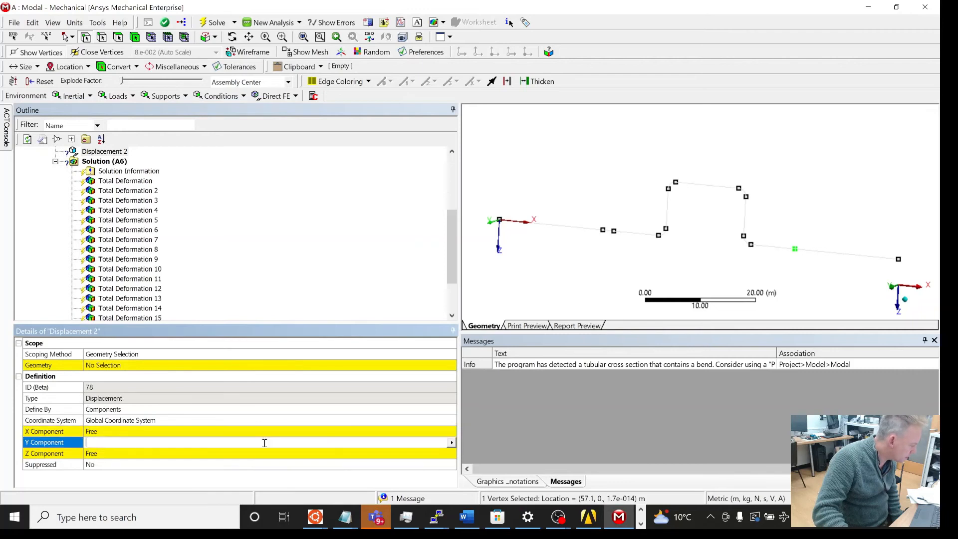
left_click(452, 443)
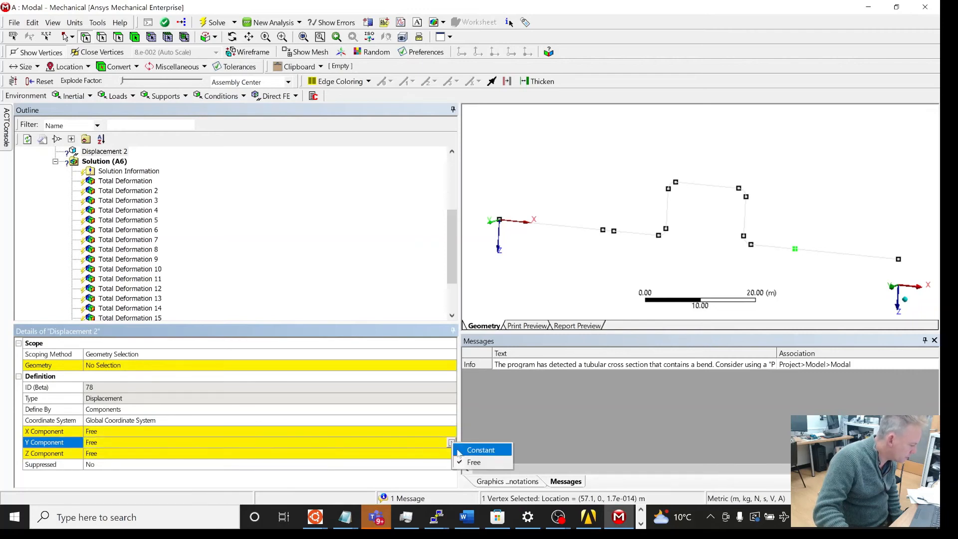
left_click(460, 449)
left_click(453, 455)
left_click(451, 454)
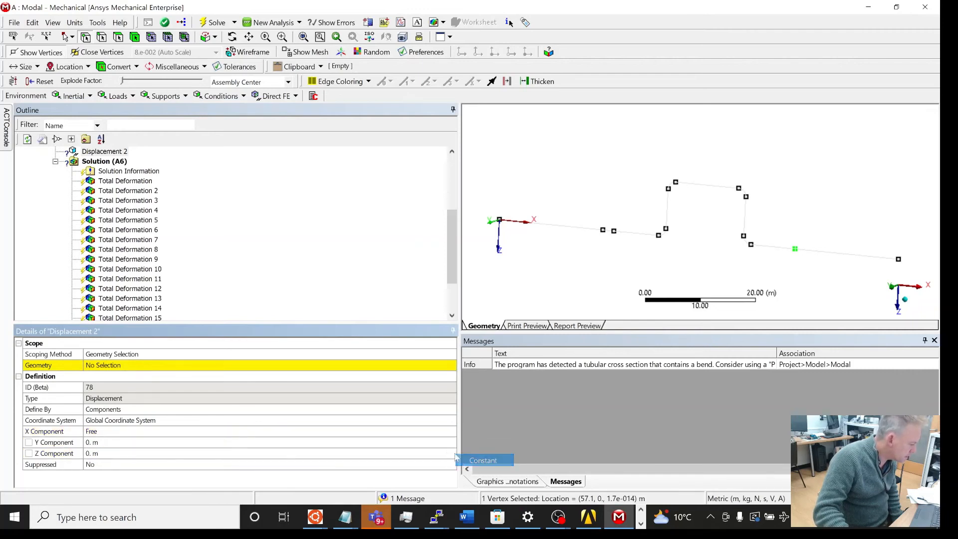
left_click(462, 457)
left_click(270, 366)
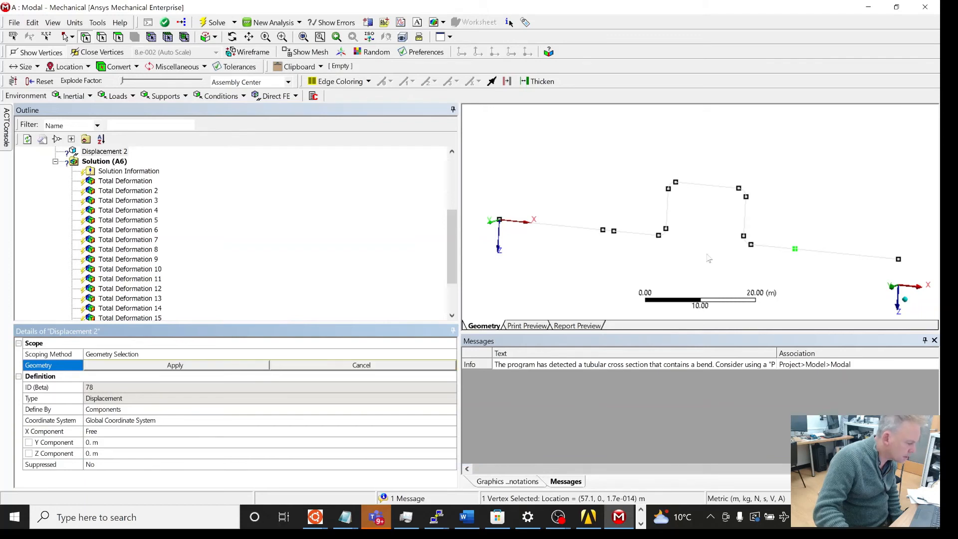
left_click(249, 368)
Step: Solve the modal analysis again from the Solution
scroll(209, 292, "up", 3)
left_click(109, 251)
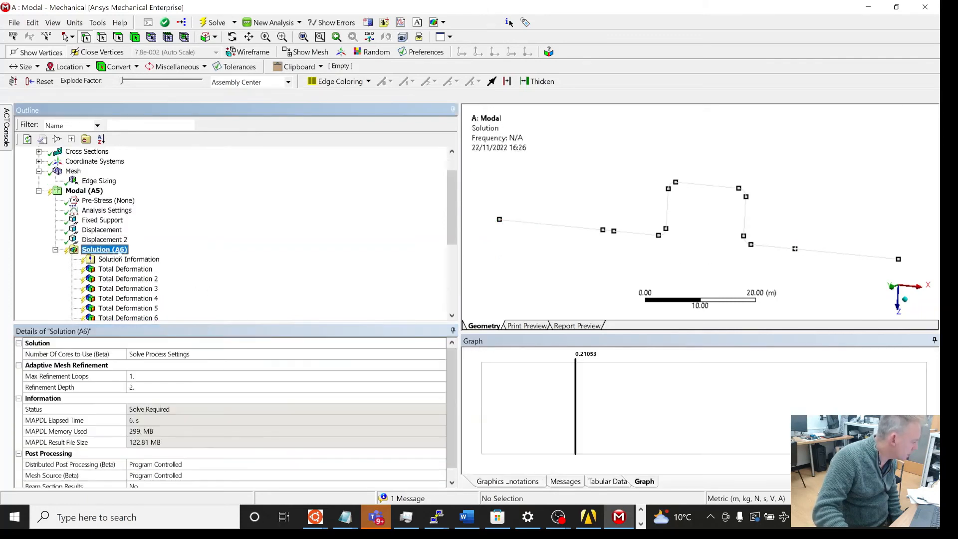
right_click(111, 251)
left_click(163, 277)
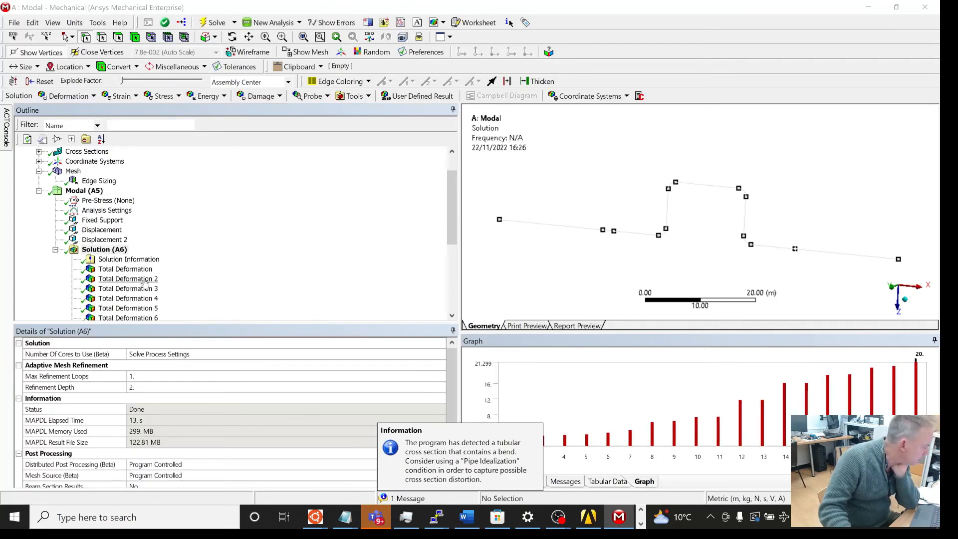
Step: Animate the first mode's total deformation and rotate the view to watch it
left_click(126, 269)
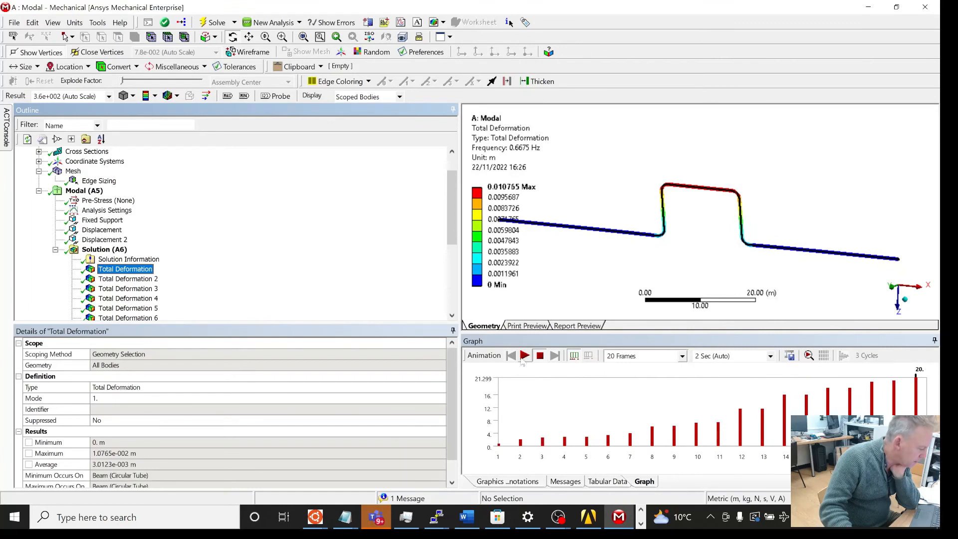
left_click(525, 356)
mouse_move(817, 165)
middle_mouse_down()
mouse_move(731, 178)
mouse_move(819, 152)
middle_mouse_up()
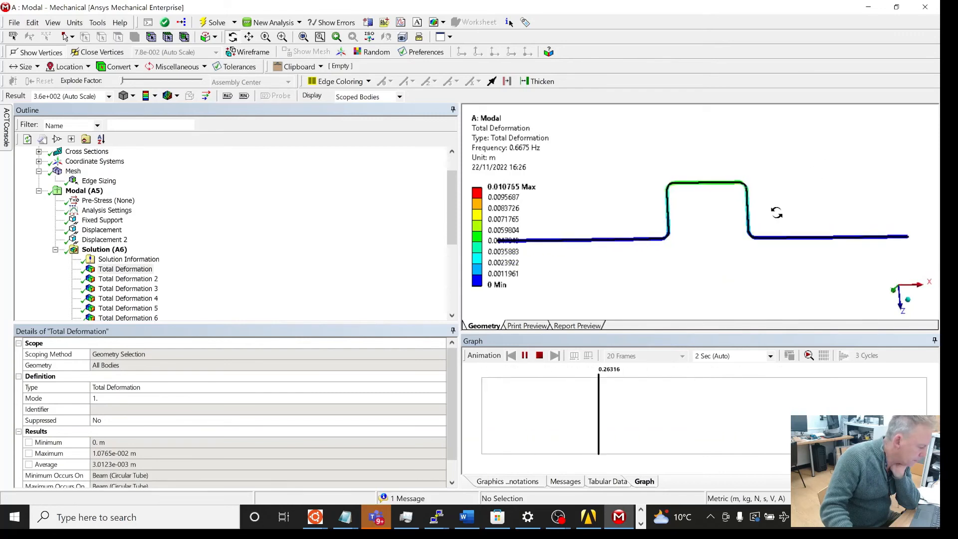
Step: Animate the second mode's total deformation and stop the animation
left_click(127, 279)
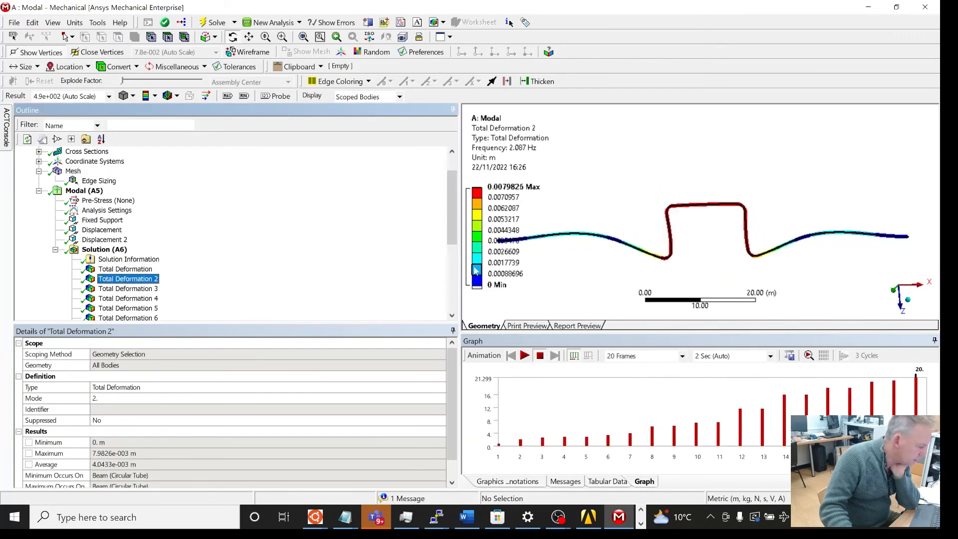
left_click(525, 355)
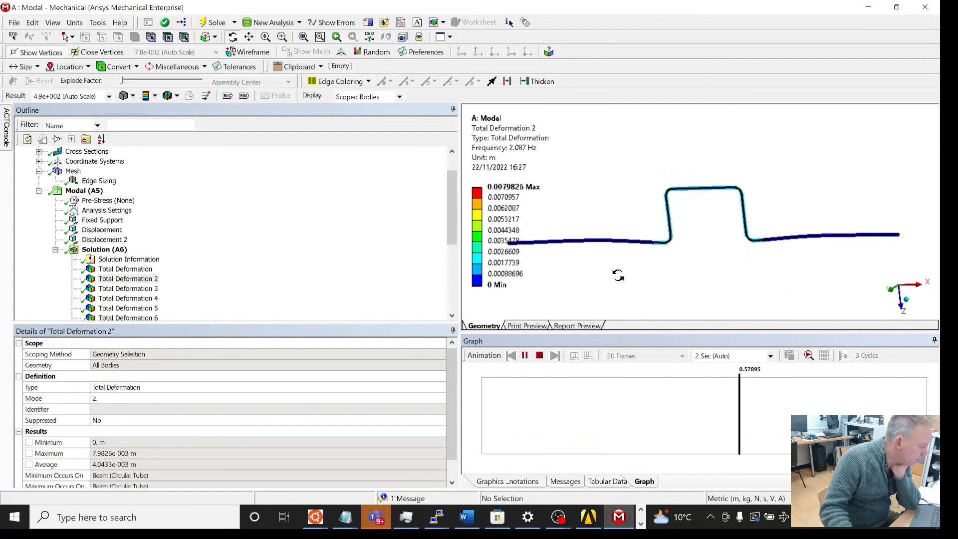
left_click(540, 356)
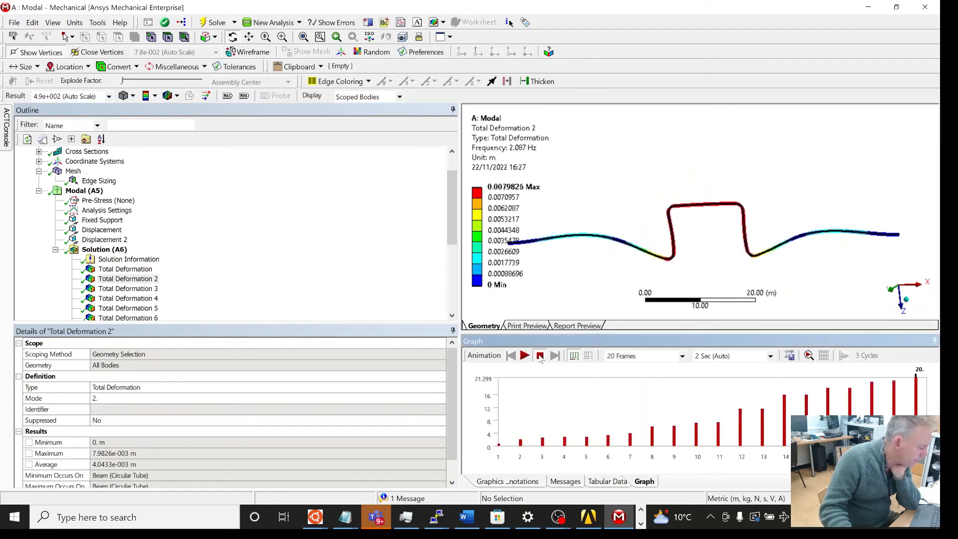
Step: Review the third mode shape and the tabulated natural frequencies of all modes
left_click(128, 288)
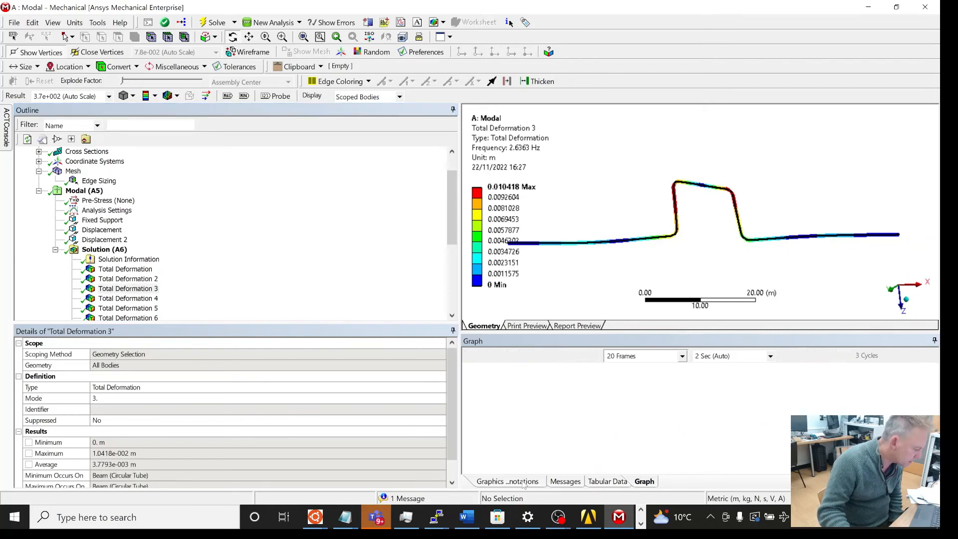
left_click(606, 481)
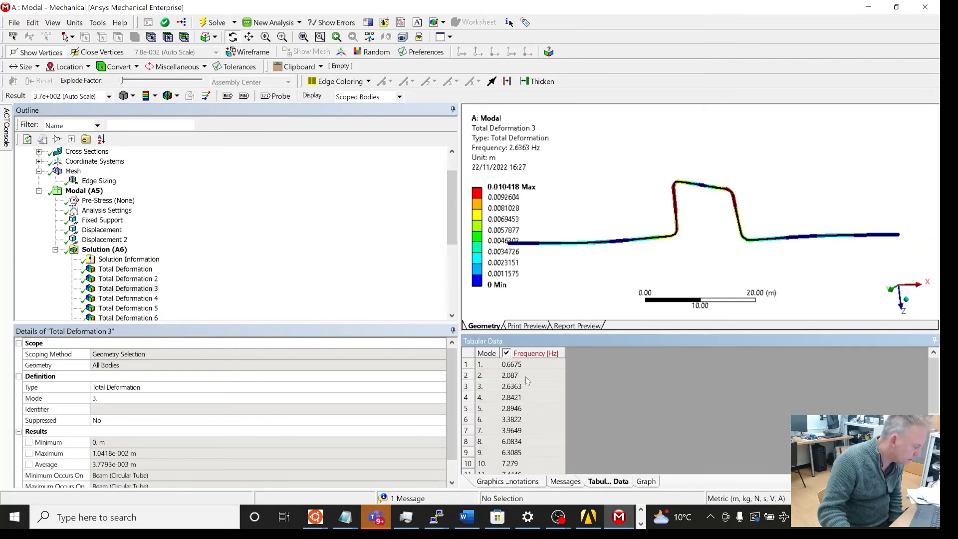
left_click(90, 181)
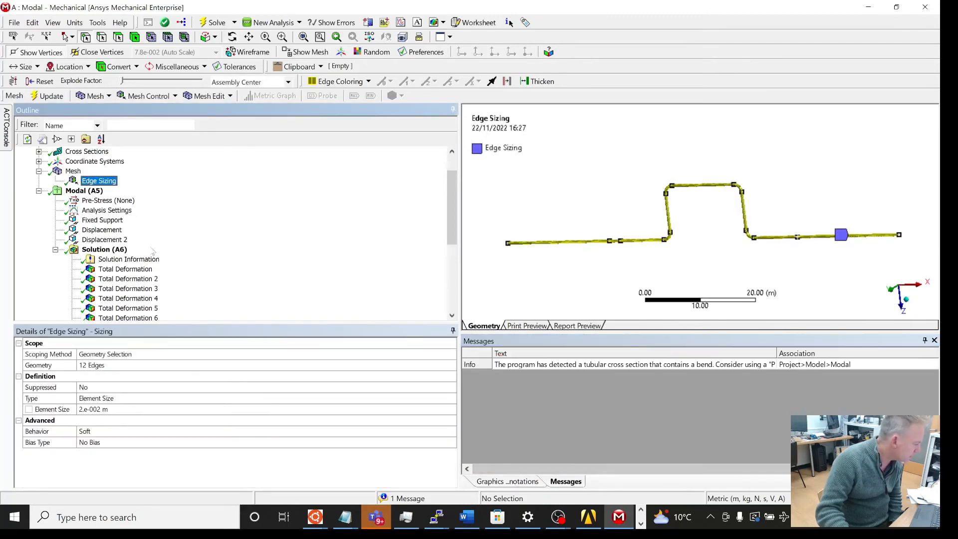
left_click(105, 249)
left_click(609, 482)
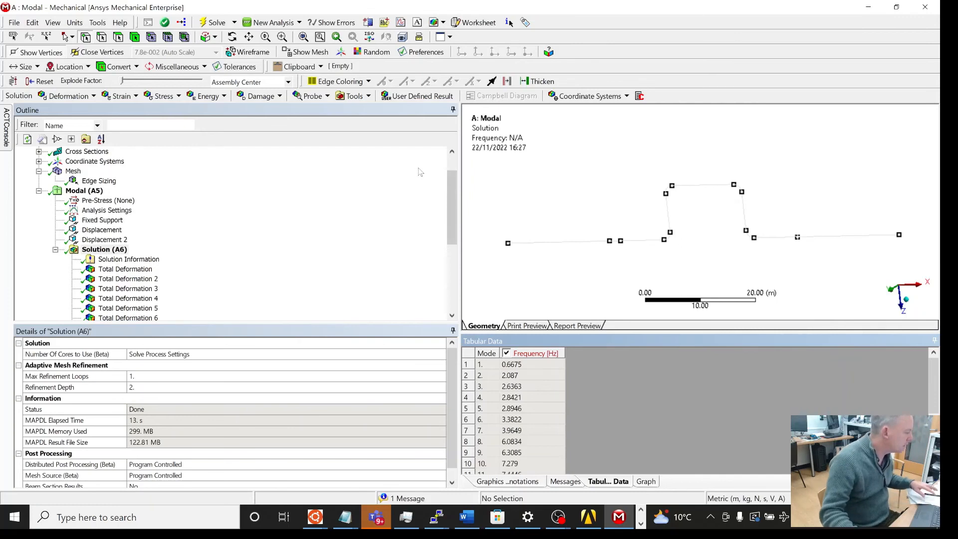
Step: Set the Edge Sizing element size to 0.5 m
left_click(98, 182)
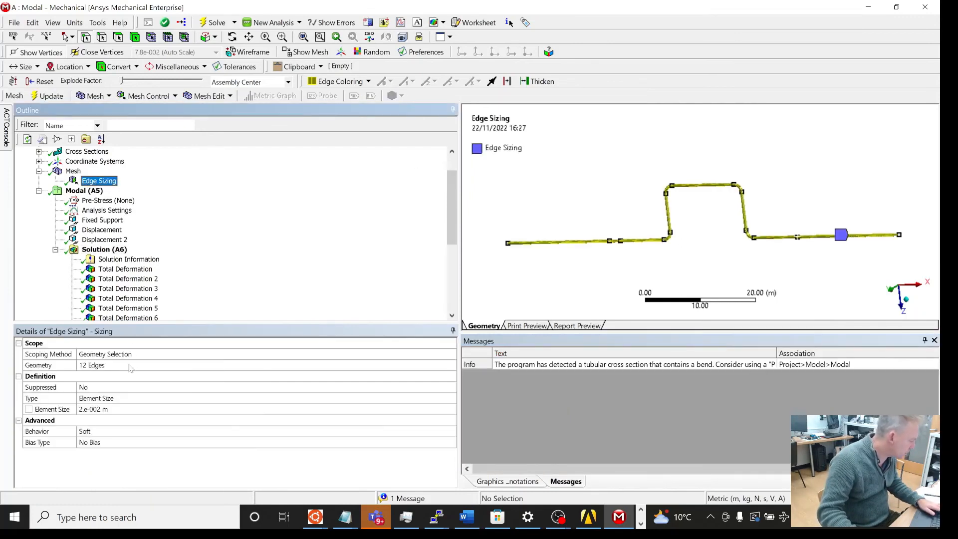
left_click(122, 410)
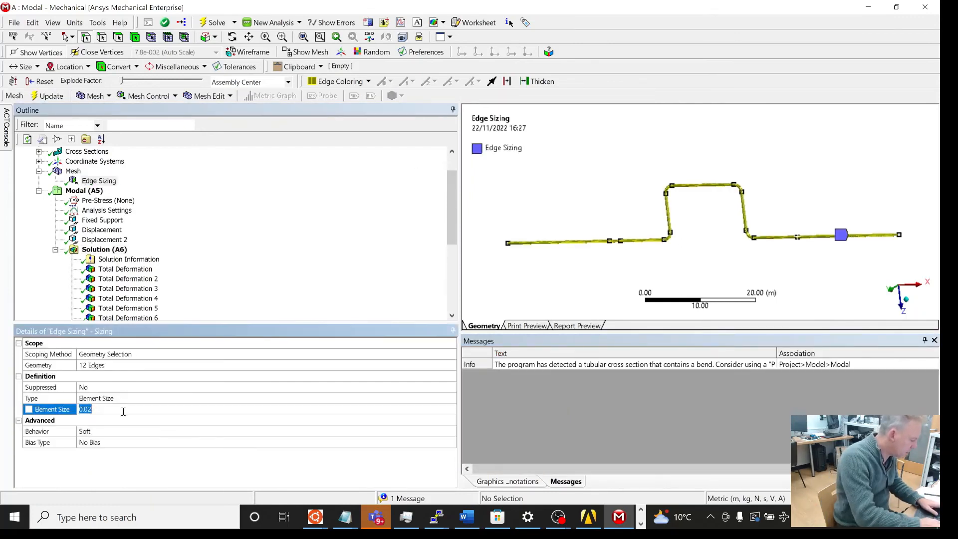
type("0.5")
key("Return")
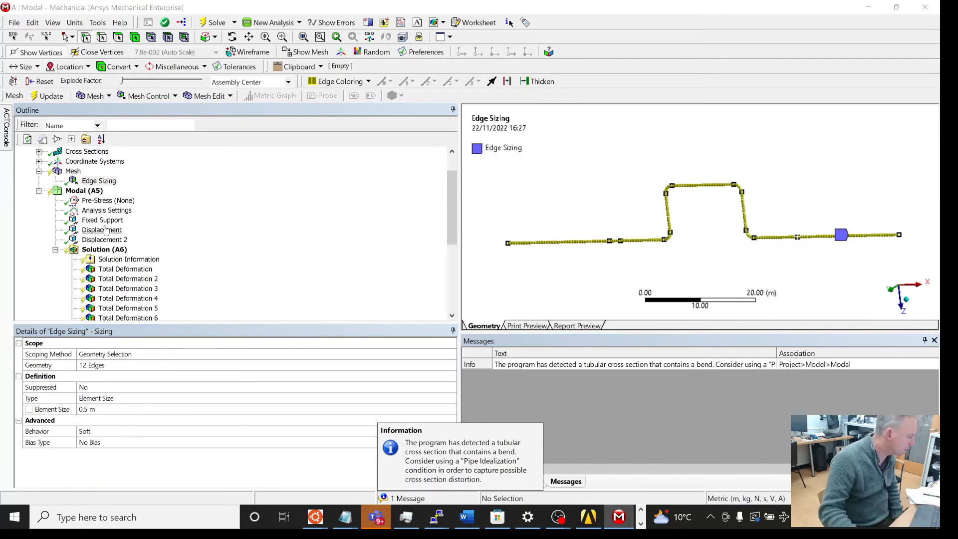
Step: Regenerate the mesh with the updated edge sizing and solve the modal analysis again
right_click(79, 172)
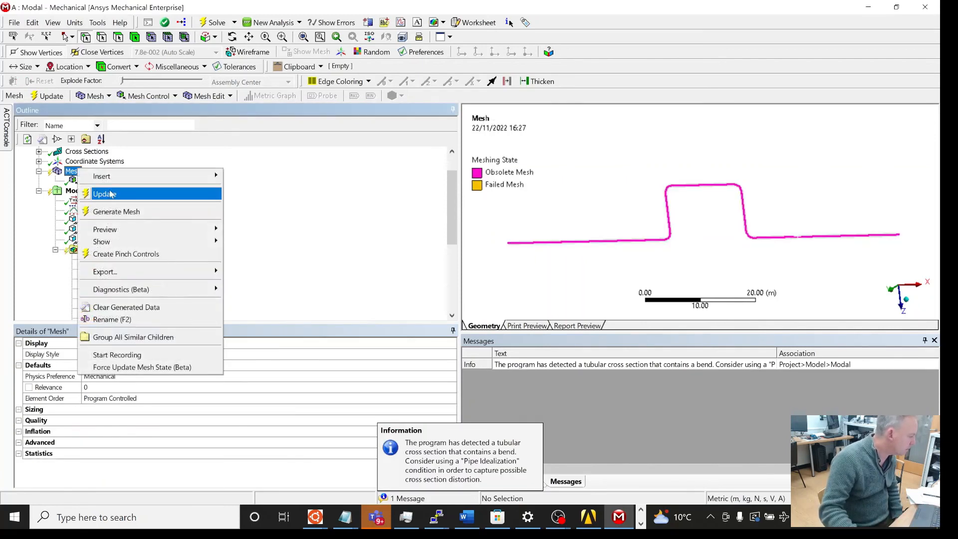
left_click(112, 212)
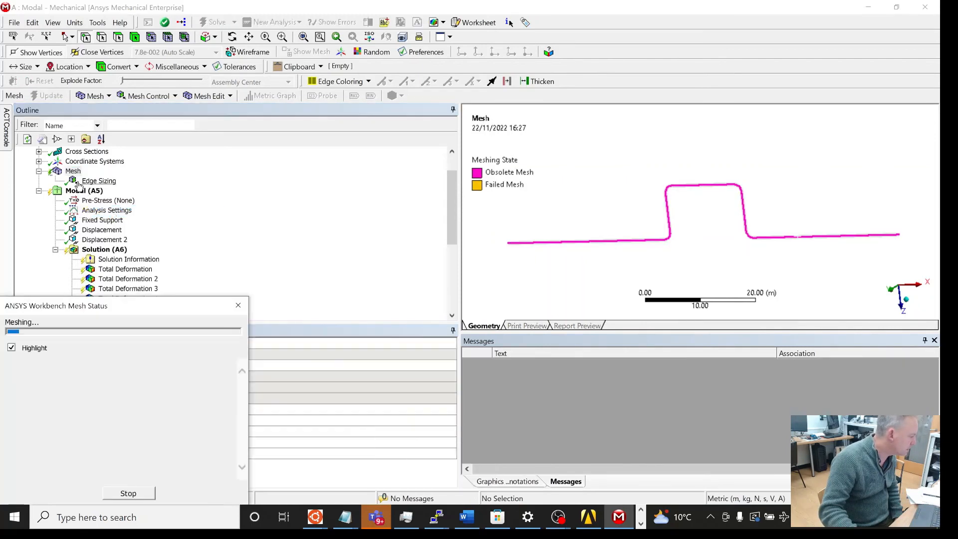
right_click(79, 194)
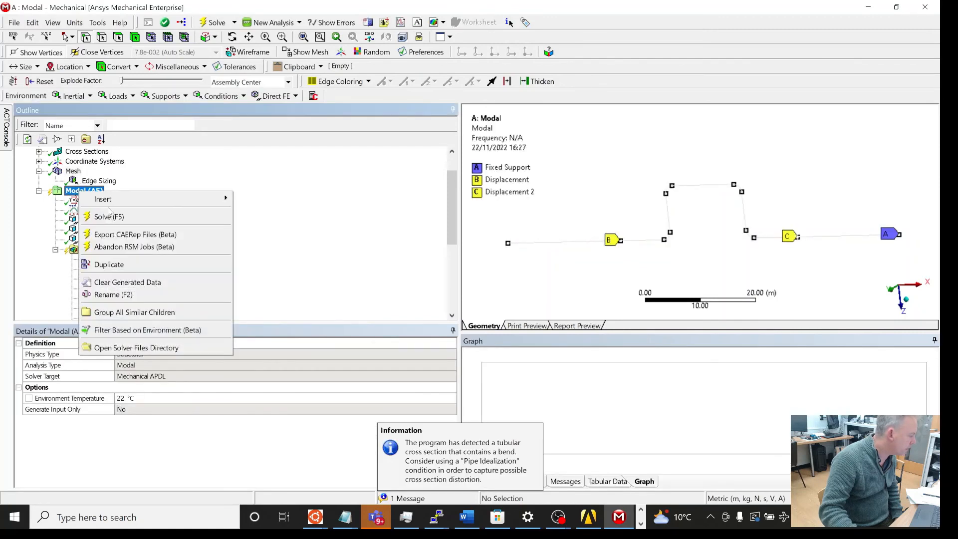
left_click(115, 216)
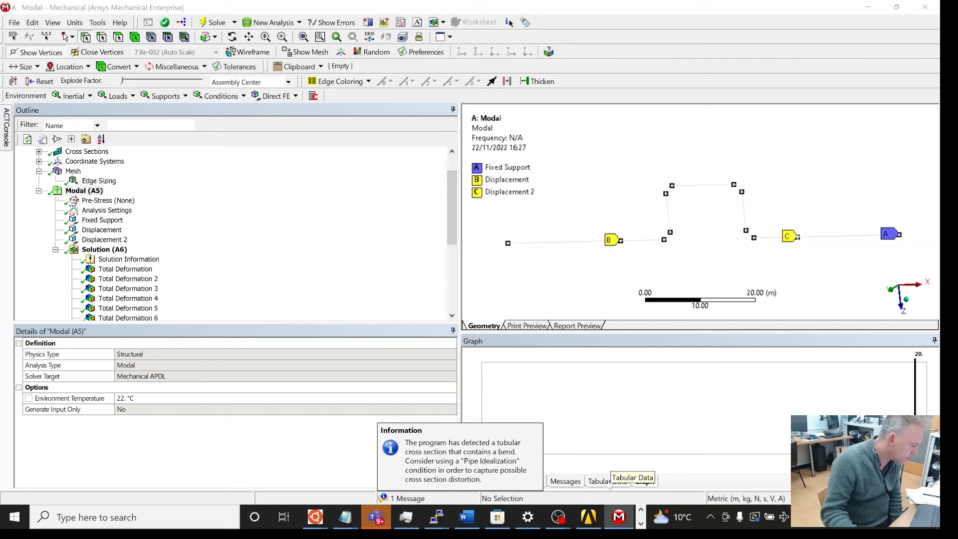
Step: Review the tabulated natural frequencies of the new solution and the edge sizing along the pipe
left_click(610, 482)
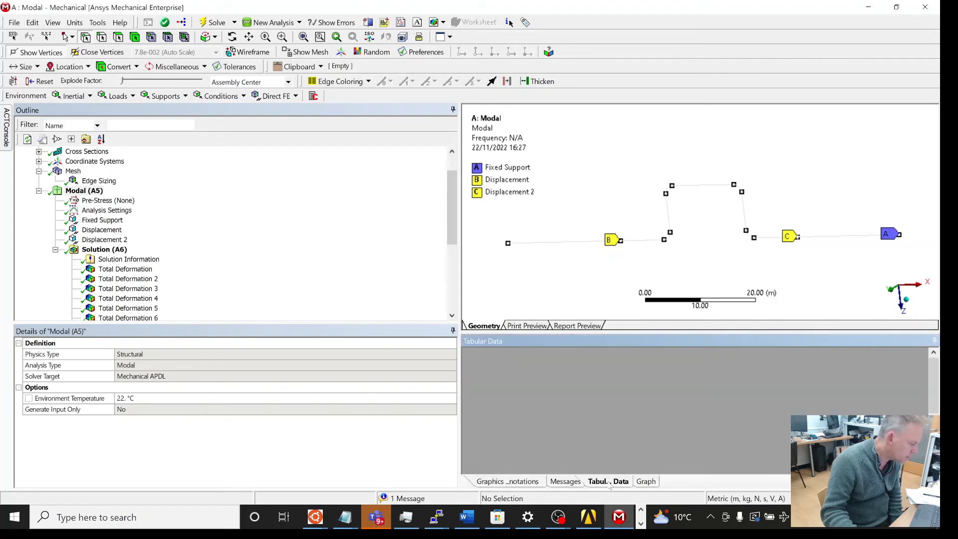
left_click(109, 251)
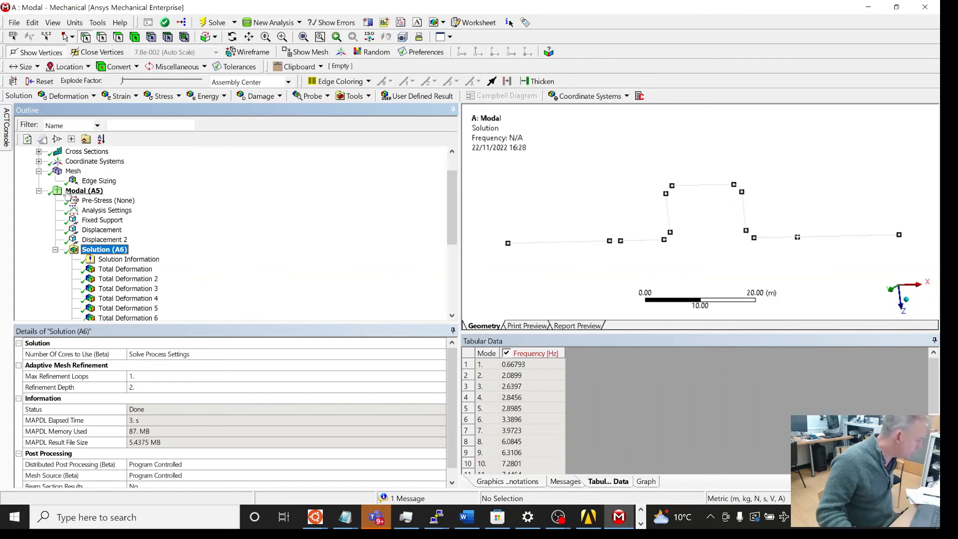
left_click(573, 253)
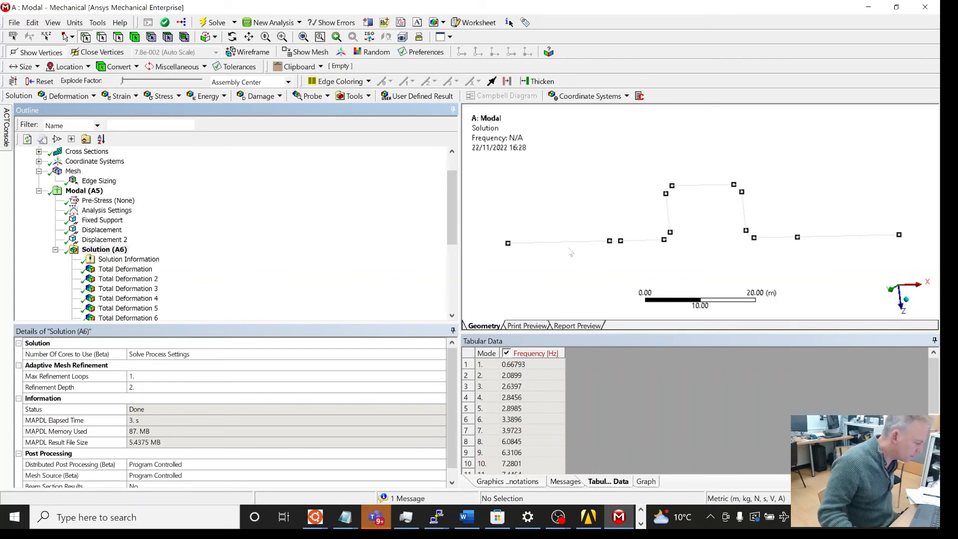
scroll(574, 261, "down", 3)
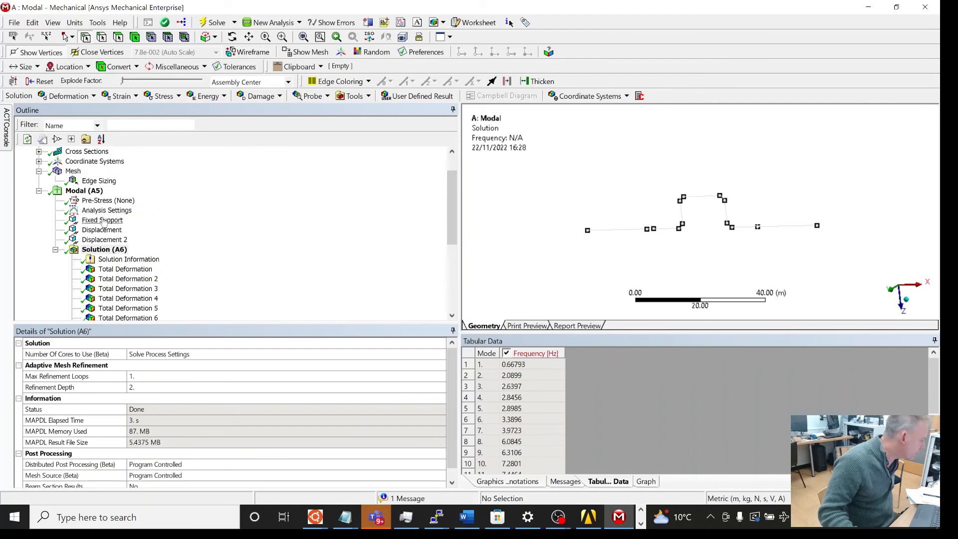
right_click(96, 180)
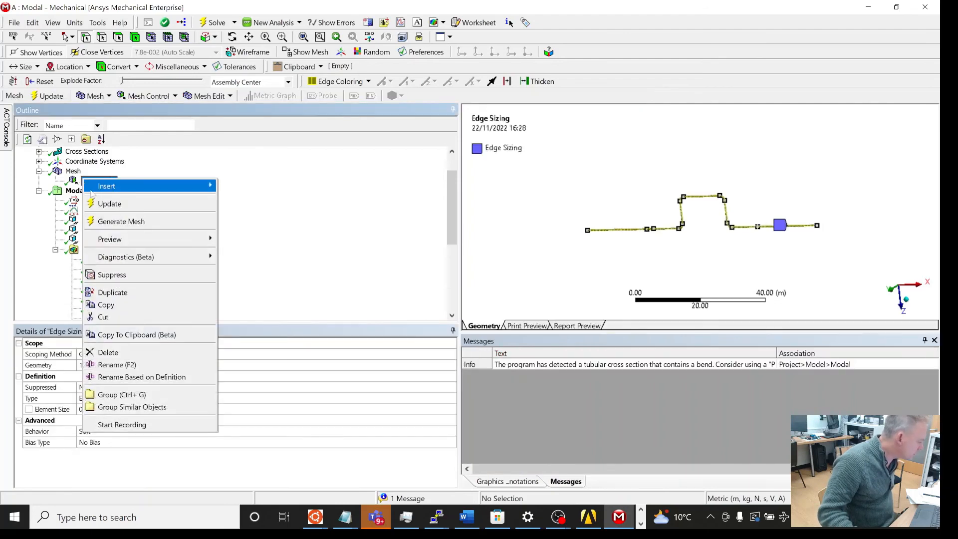
left_click(281, 273)
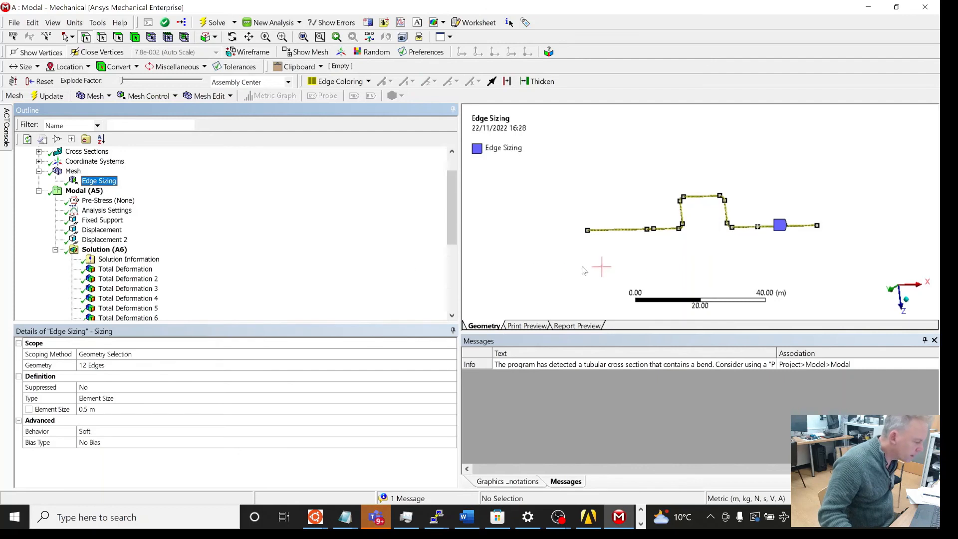
scroll(633, 268, "up", 3)
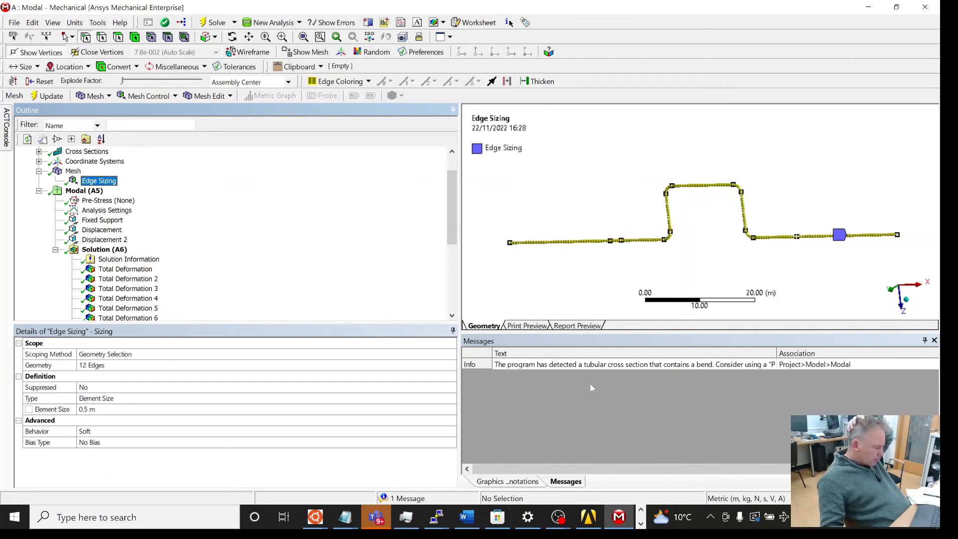
Step: Switch to the coursework PDF in Edge and handwrite the effective density result, 17241 kg m⁻³, underlined beside the equation
left_click(560, 517)
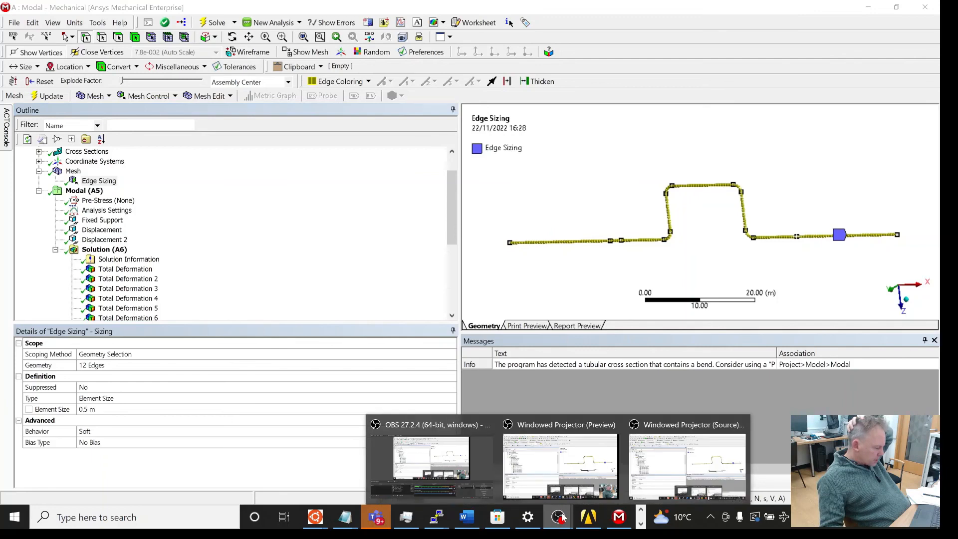
left_click(642, 523)
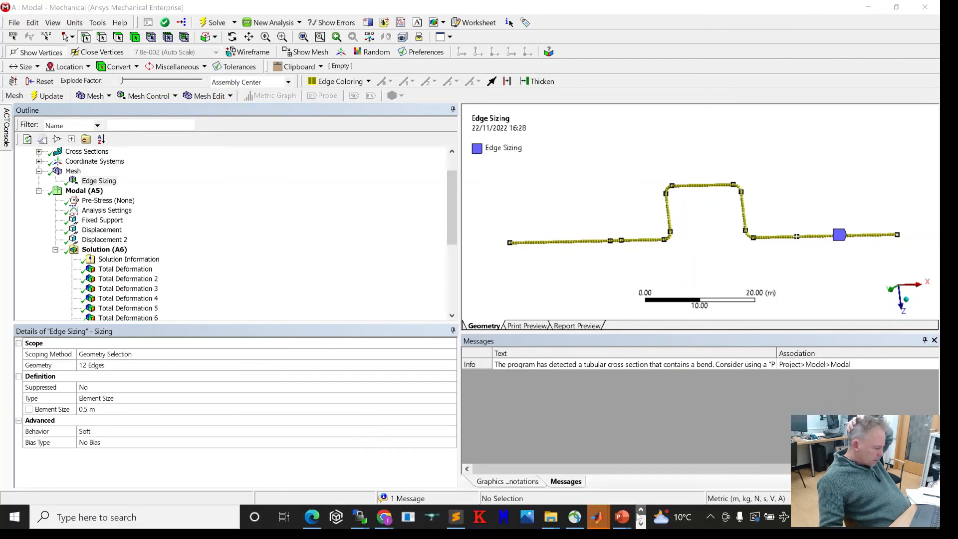
left_click(312, 517)
scroll(318, 407, "down", 6)
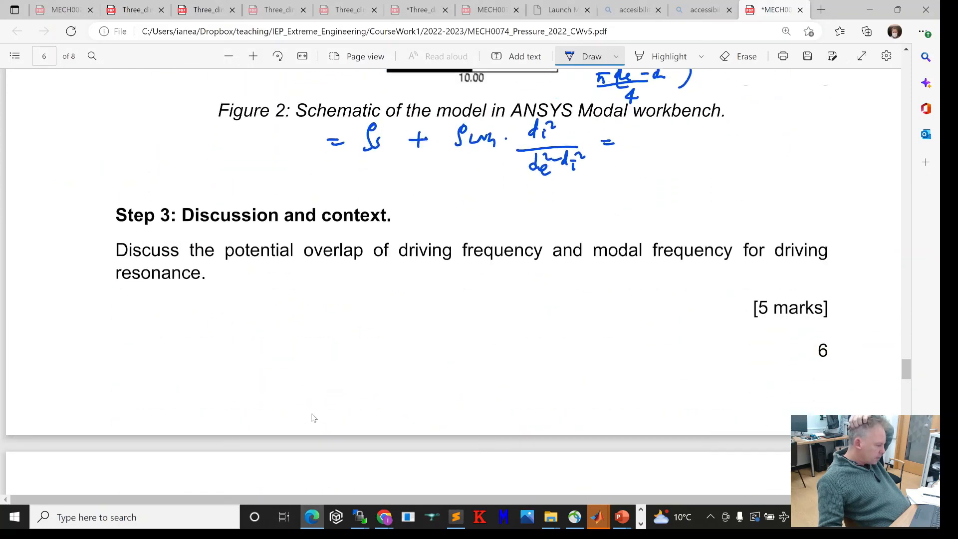
scroll(317, 406, "up", 4)
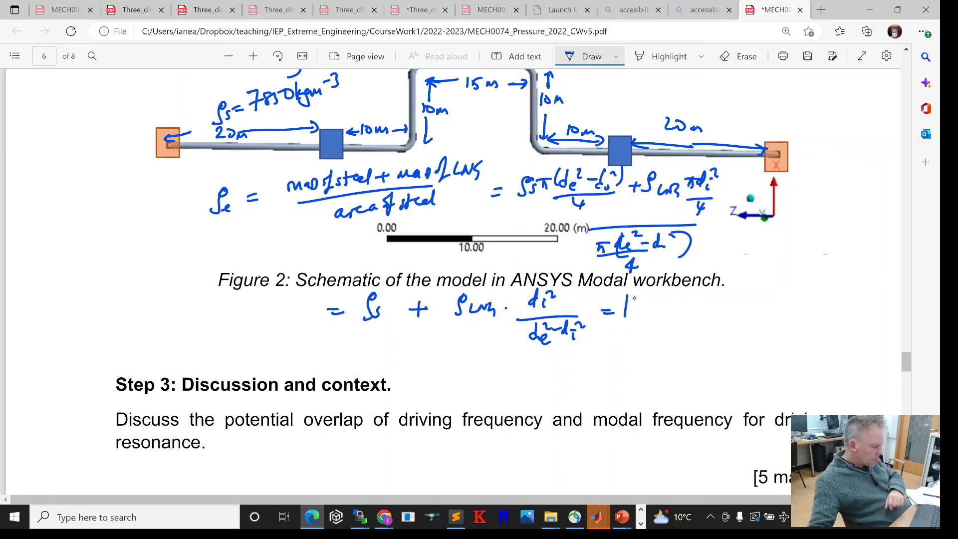
left_click_drag(656, 303, 667, 316)
left_click_drag(677, 305, 679, 312)
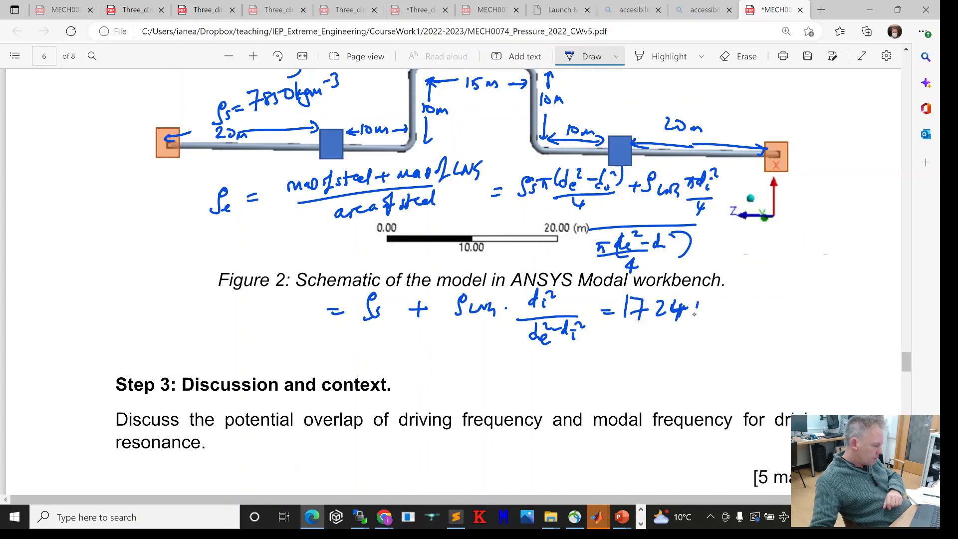
left_click_drag(714, 308, 711, 326)
left_click_drag(725, 315, 731, 314)
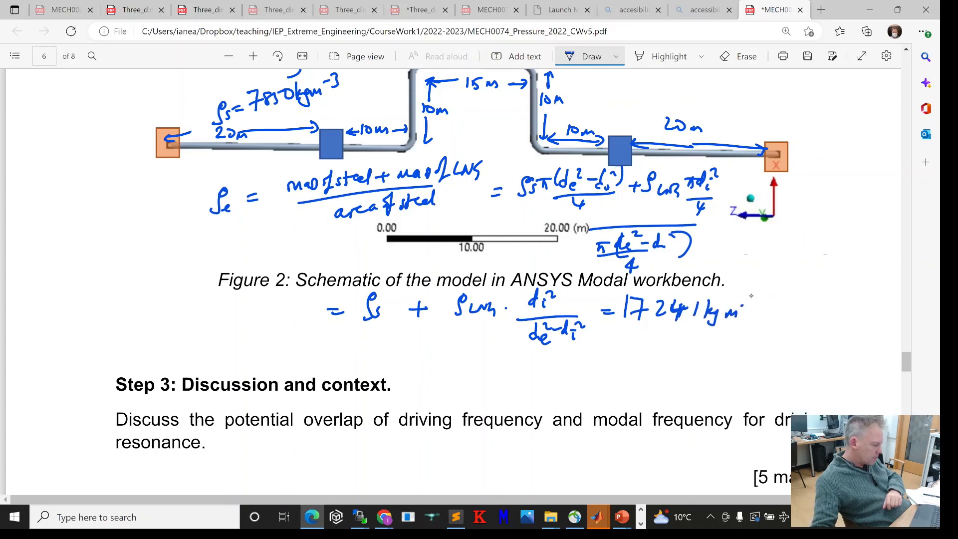
left_click_drag(633, 331, 724, 338)
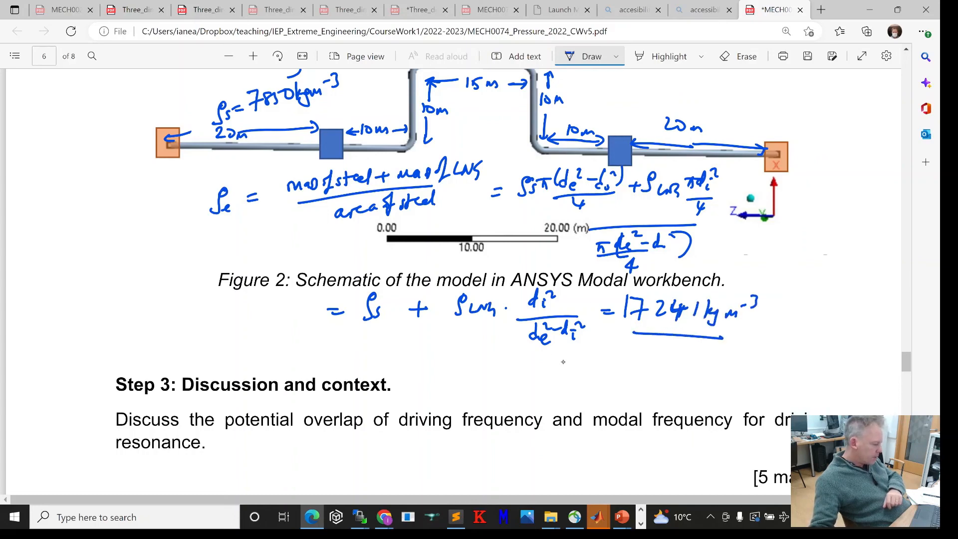